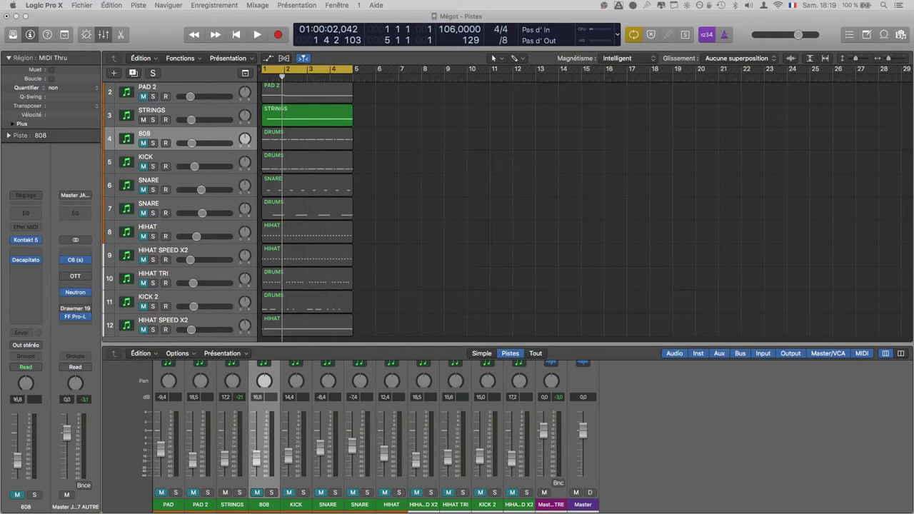
{"action": "key", "text": "ctrl+Up"}
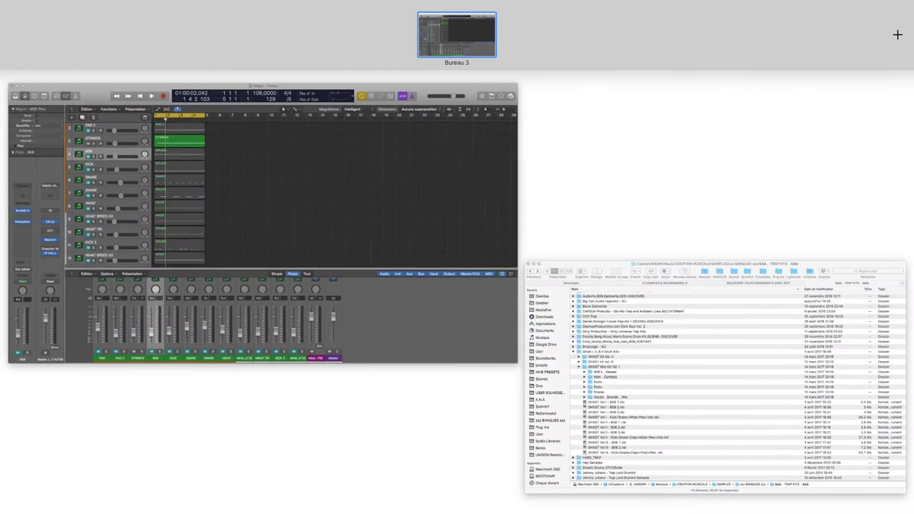
{"action": "key", "text": "ctrl+Up"}
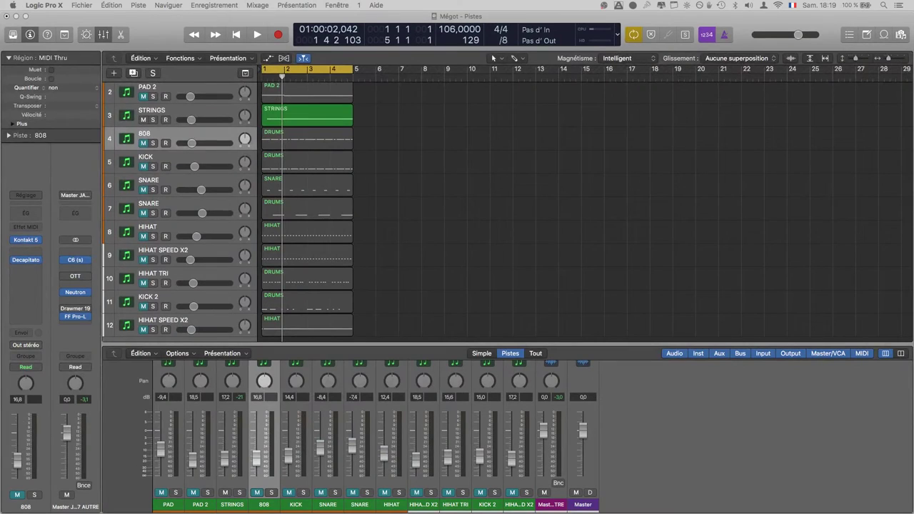
{"action": "key", "text": "ctrl+Up"}
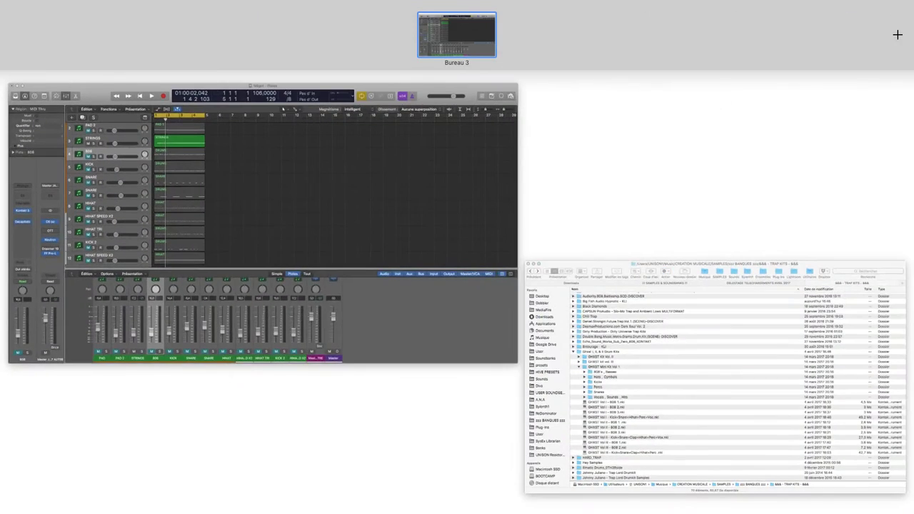
{"action": "key", "text": "ctrl+Up"}
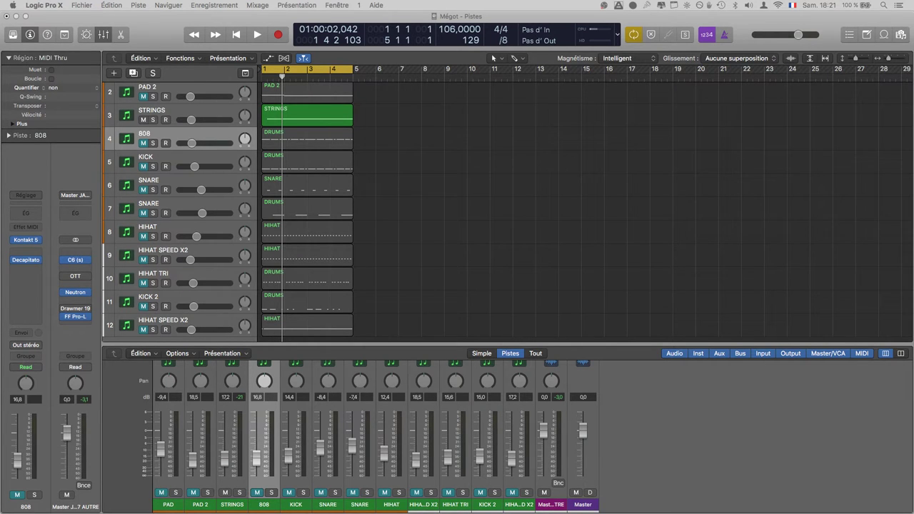
{"action": "key", "text": "ctrl+Up"}
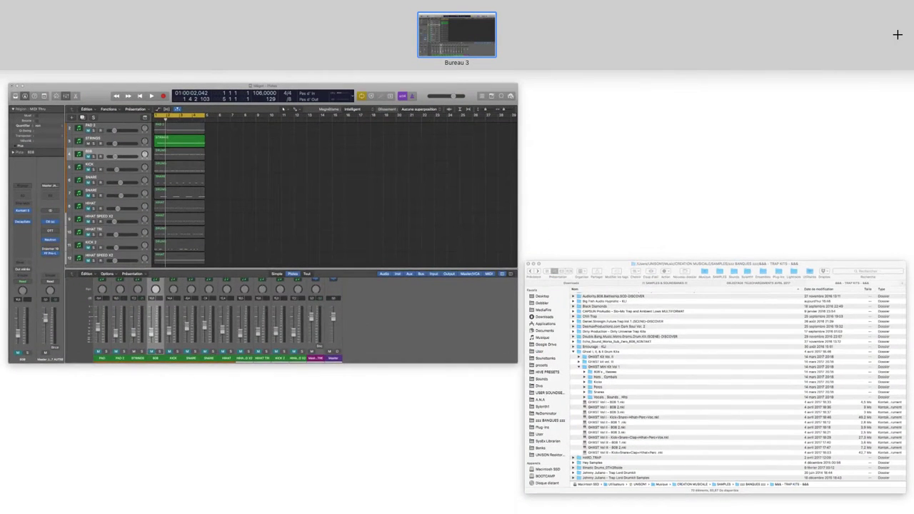
{"action": "key", "text": "ctrl+Up"}
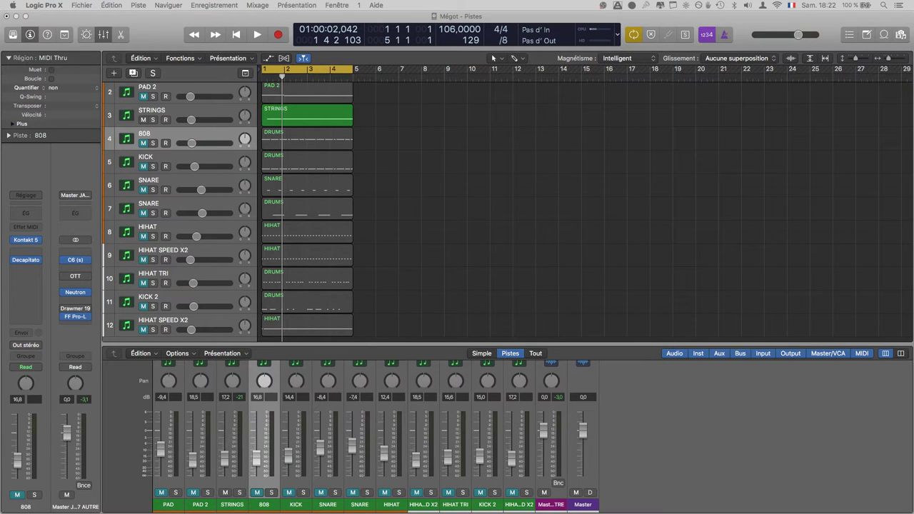
Show the Musical Typing keyboard for the 808 track, and listen to the four-bar loop before stopping playback.
{"action": "key", "text": "super+k"}
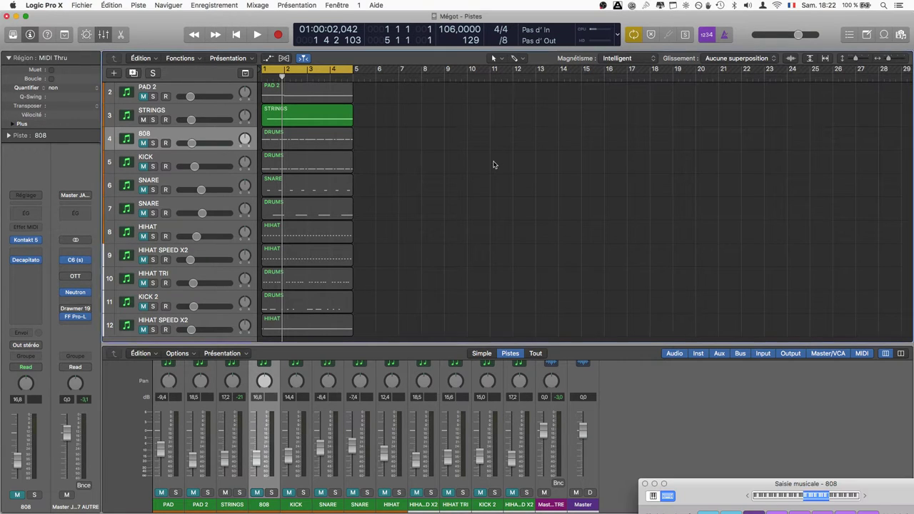
{"action": "key", "text": "space"}
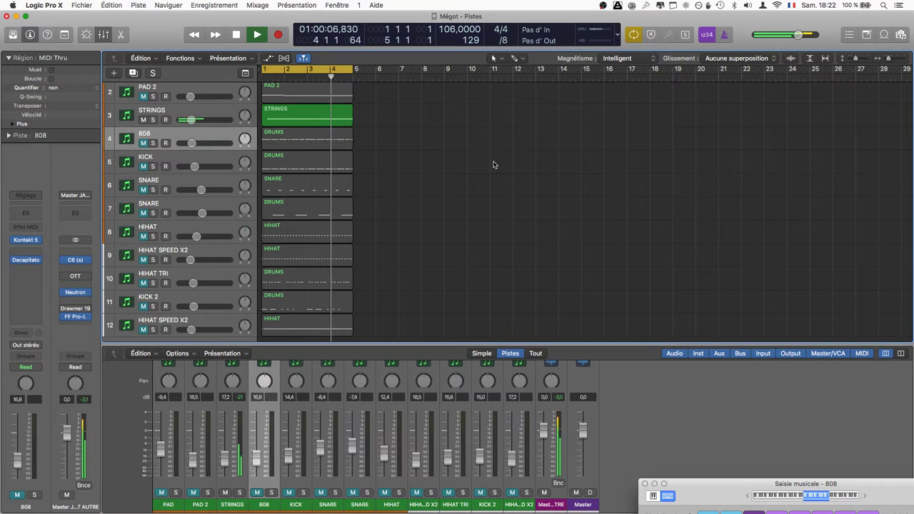
{"action": "key", "text": "super+k"}
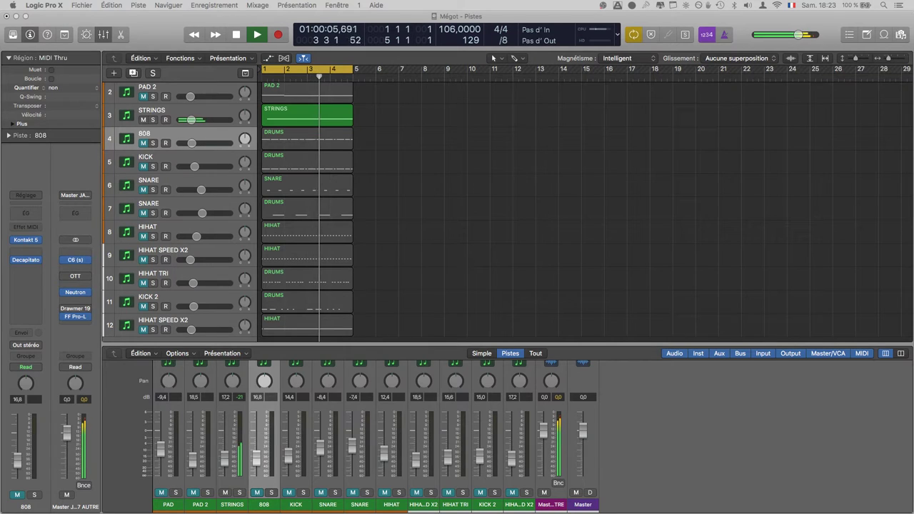
{"action": "key", "text": "super+k"}
{"action": "key", "text": "space"}
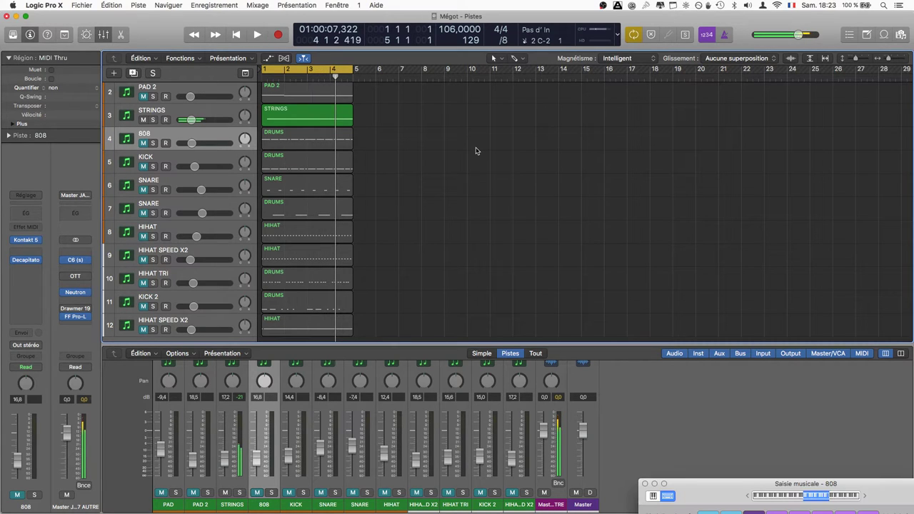
{"action": "left_click", "coordinate": [89, 6]}
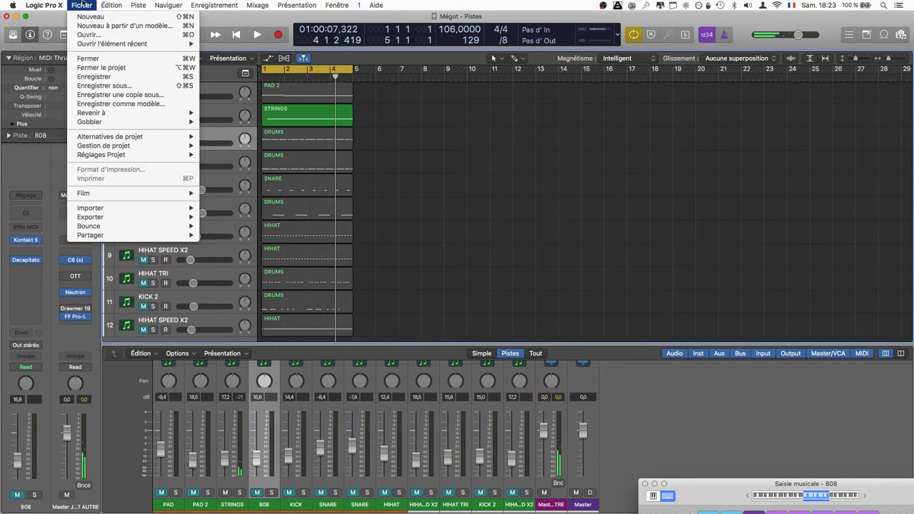
{"action": "mouse_move", "coordinate": [45, 7]}
{"action": "mouse_move", "coordinate": [71, 32]}
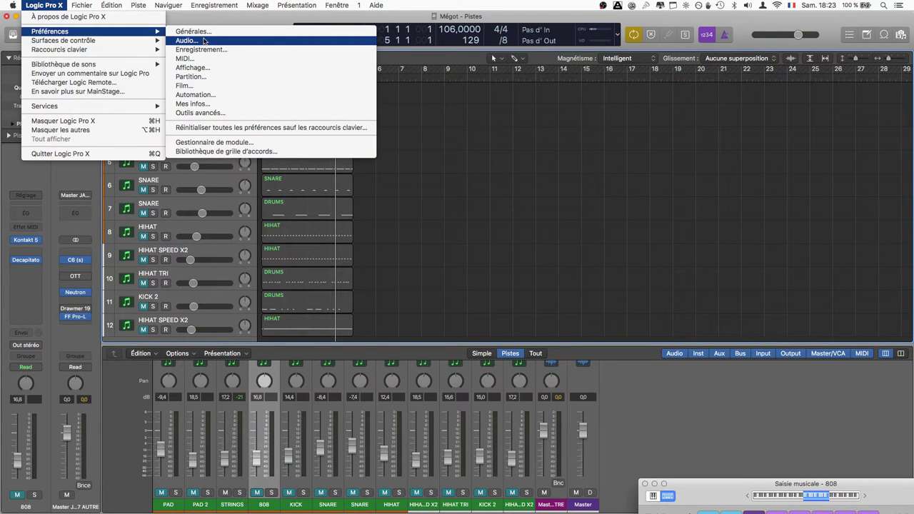
{"action": "left_click", "coordinate": [441, 139]}
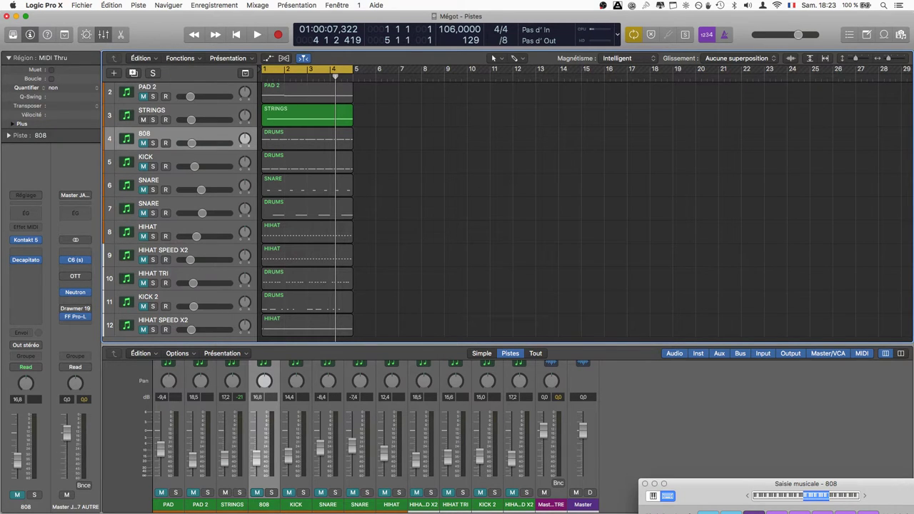
{"action": "key", "text": "super+k"}
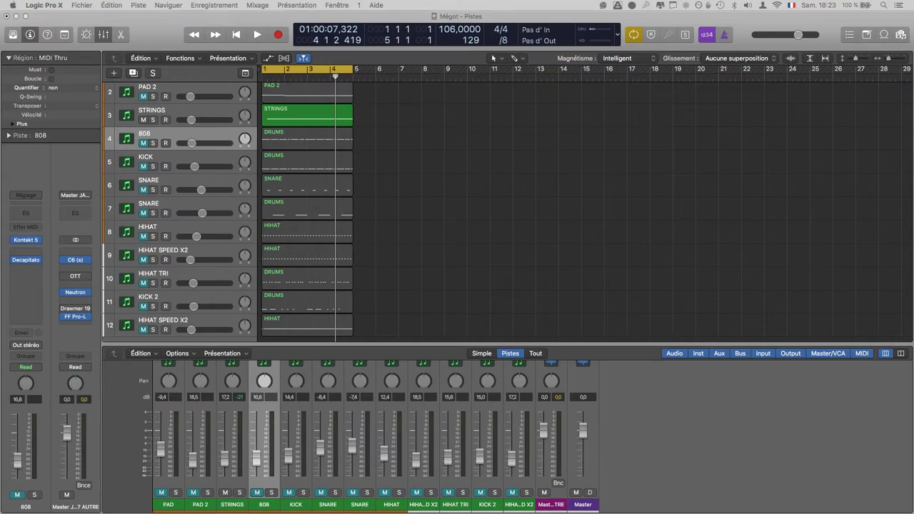
{"action": "key", "text": "ctrl+Up"}
{"action": "key", "text": "ctrl+Up"}
{"action": "key", "text": "super+k"}
Open the application's Audio preferences.
{"action": "left_click", "coordinate": [82, 5]}
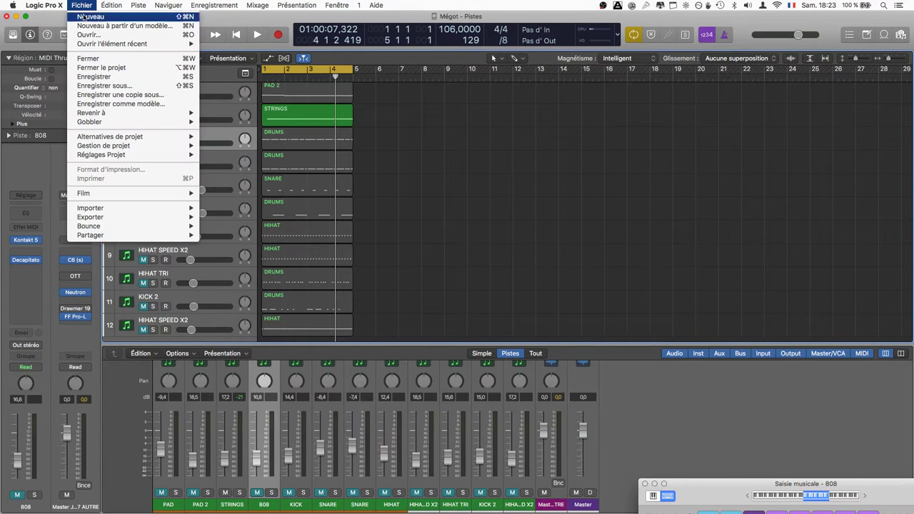
{"action": "mouse_move", "coordinate": [42, 5]}
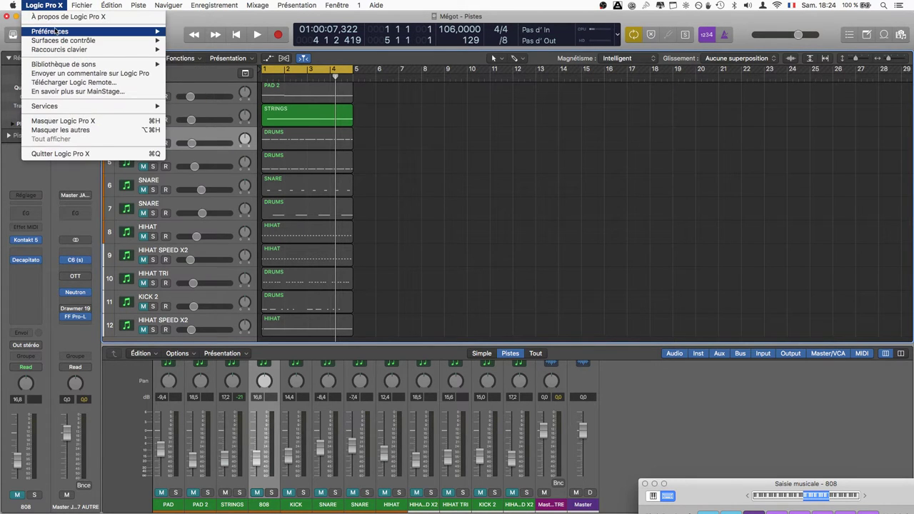
{"action": "mouse_move", "coordinate": [100, 30]}
{"action": "left_click", "coordinate": [189, 43]}
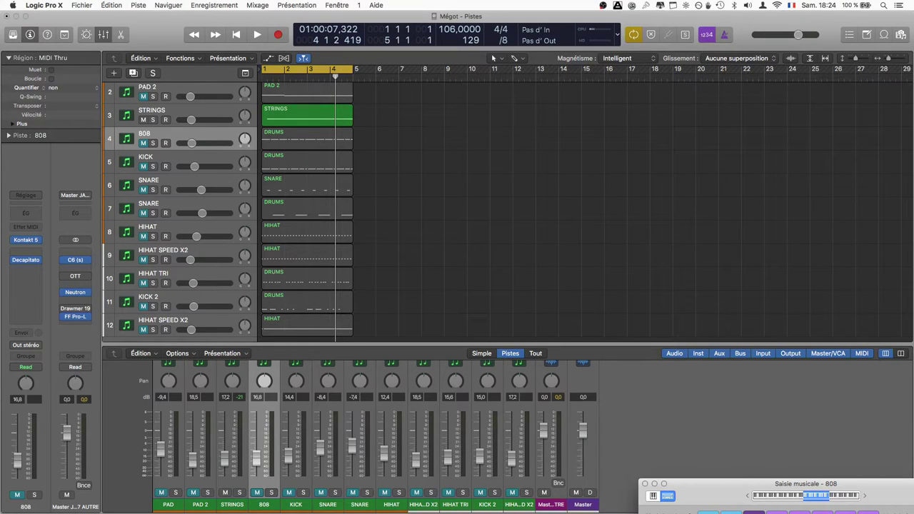
{"action": "key", "text": "ctrl+Up"}
{"action": "key", "text": "ctrl+Up"}
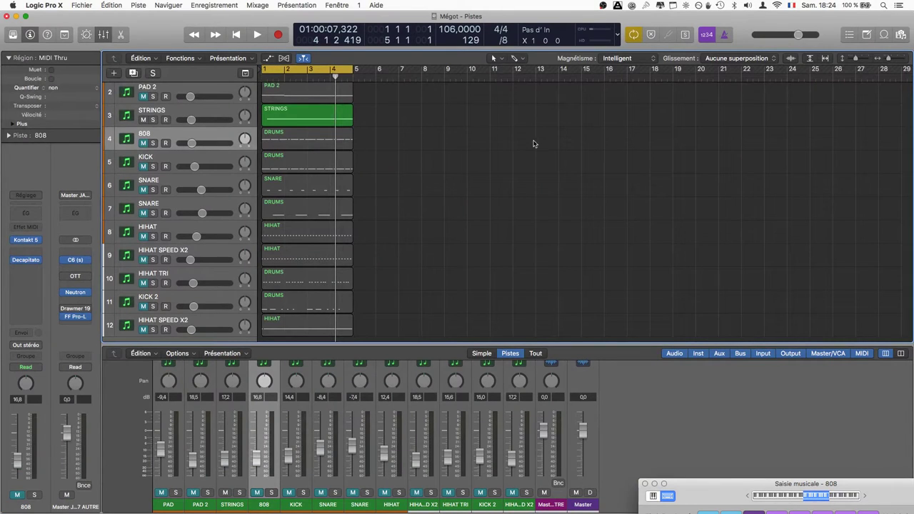
Test the loop from the start of the project, stop it, and restart playback from the beginning.
{"action": "key", "text": "Return"}
{"action": "key", "text": "space"}
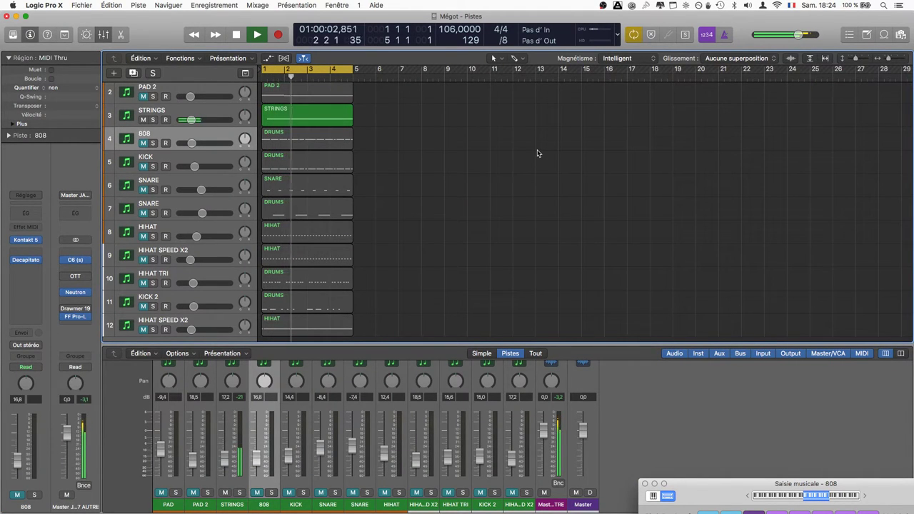
{"action": "key", "text": "space"}
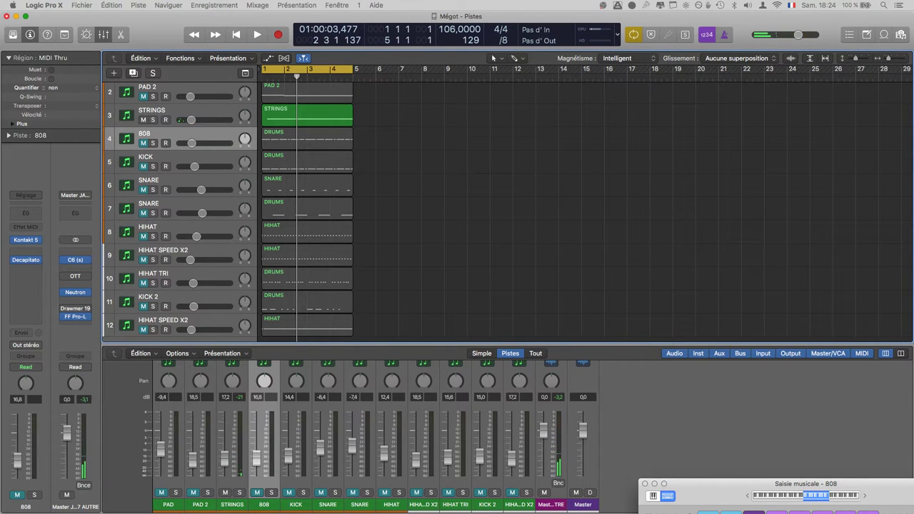
{"action": "key", "text": "super+k"}
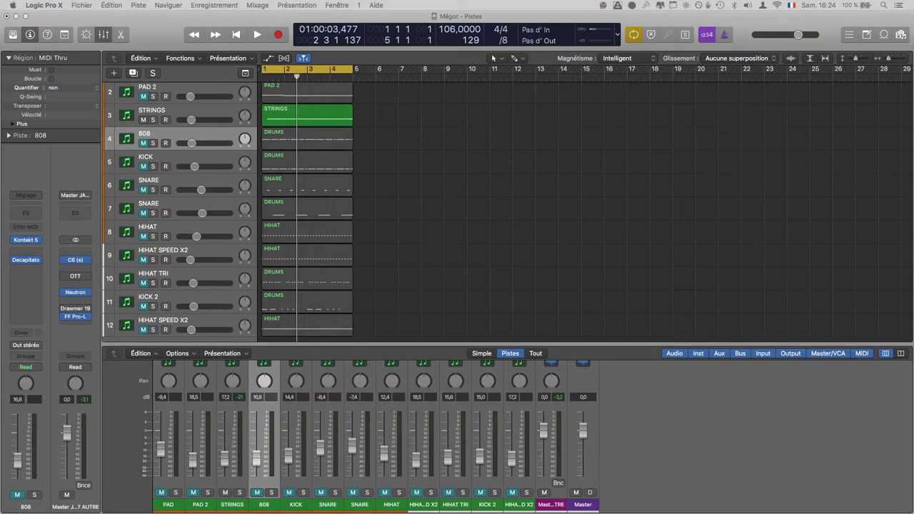
{"action": "key", "text": "super+k"}
{"action": "key", "text": "Return"}
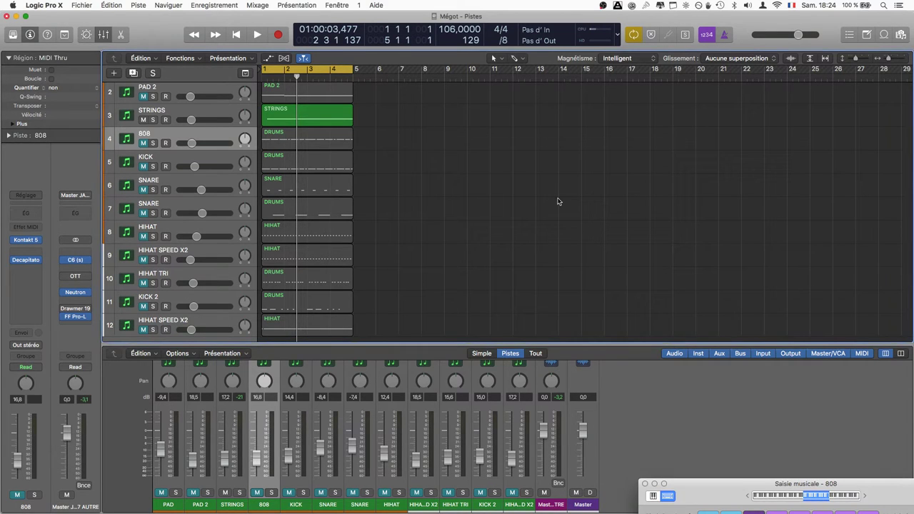
{"action": "key", "text": "space"}
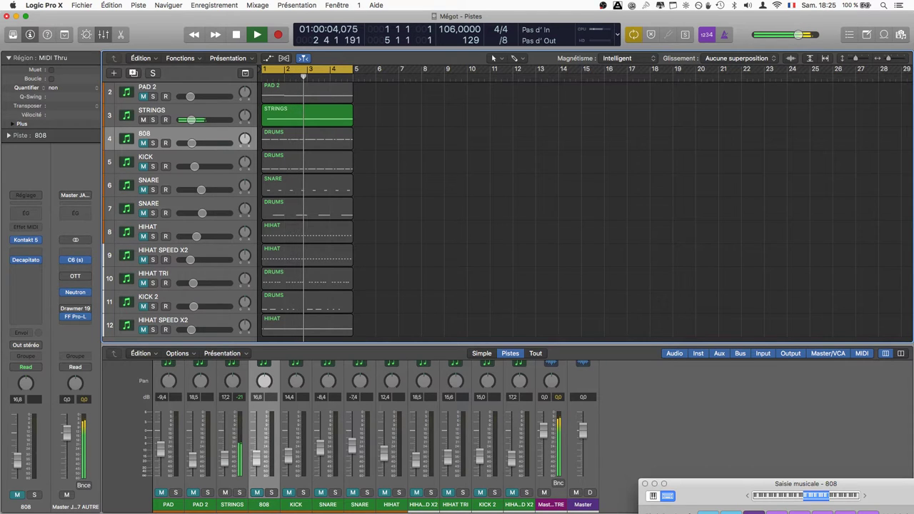
{"action": "key", "text": "super+k"}
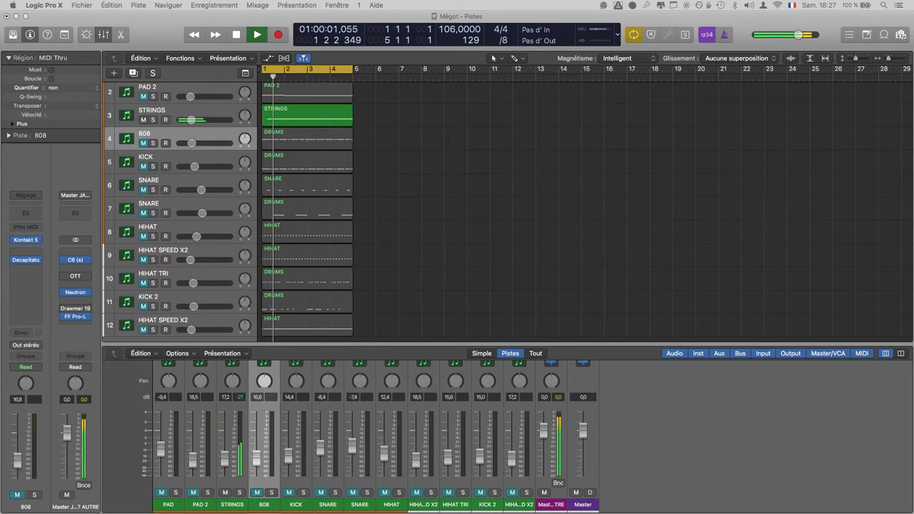
{"action": "key", "text": "super+k"}
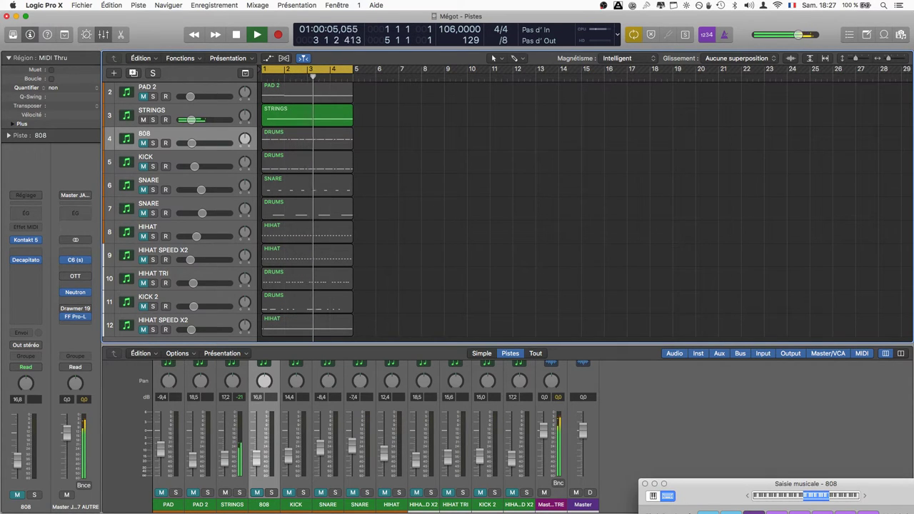
{"action": "key", "text": "super+k"}
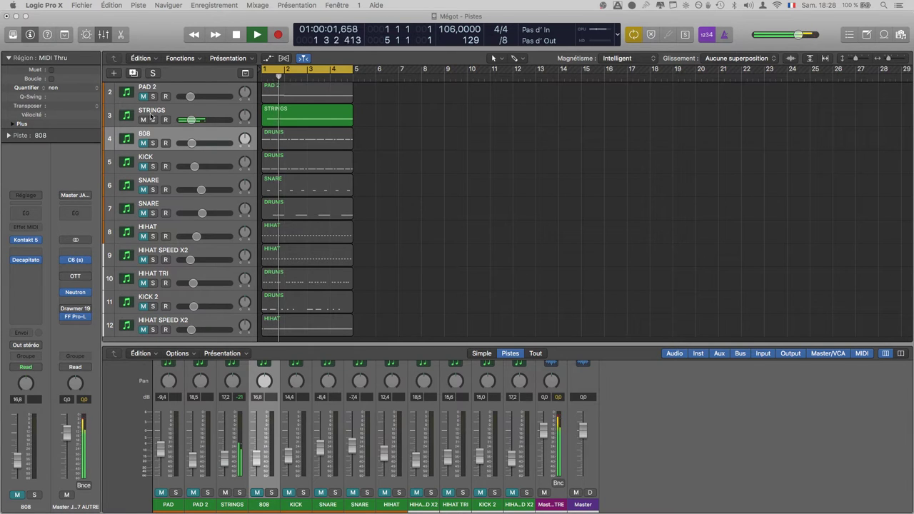
{"action": "key", "text": "super+k"}
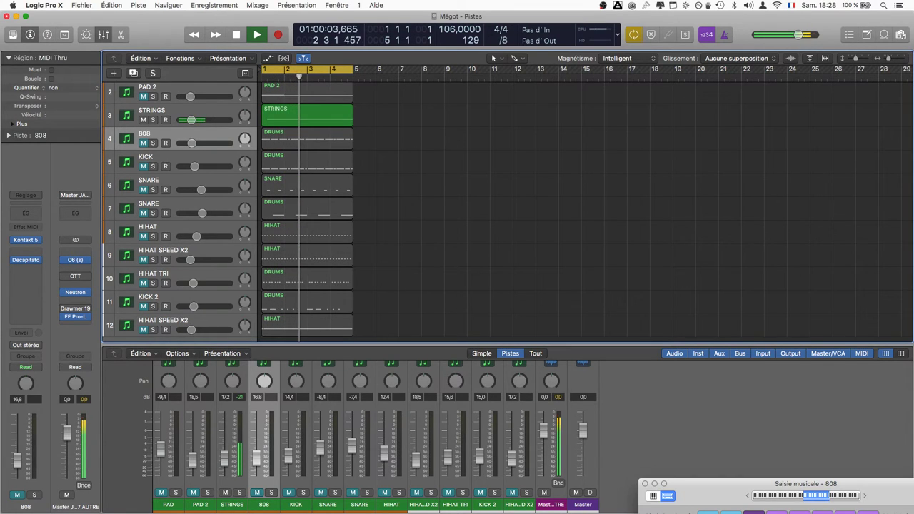
{"action": "key", "text": "ctrl+Up"}
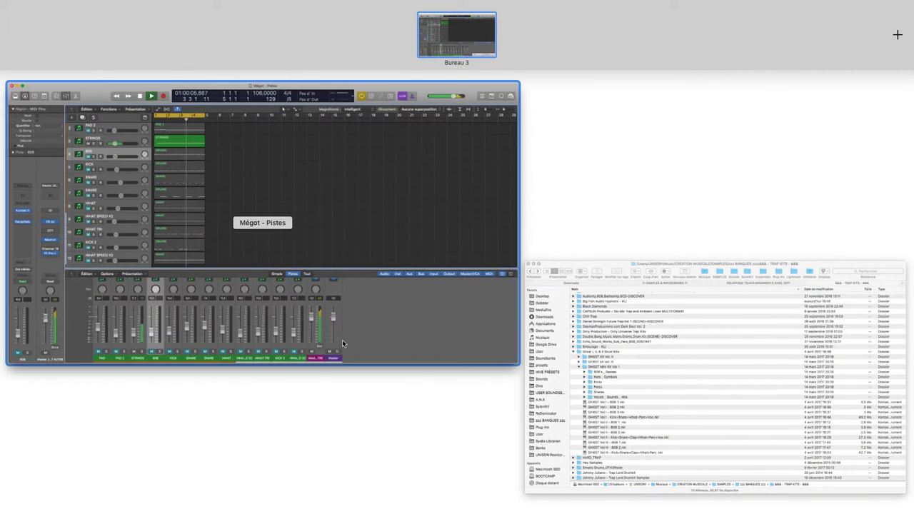
{"action": "left_click", "coordinate": [422, 280]}
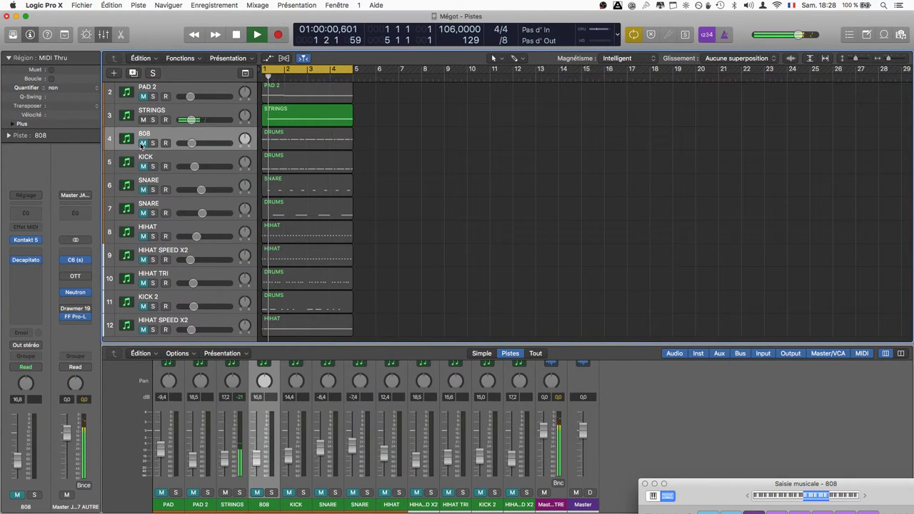
Unmute the PAD track during playback and raise its volume to -9.2 dB.
{"action": "scroll", "coordinate": [155, 175], "scroll_direction": "up", "scroll_amount": 2}
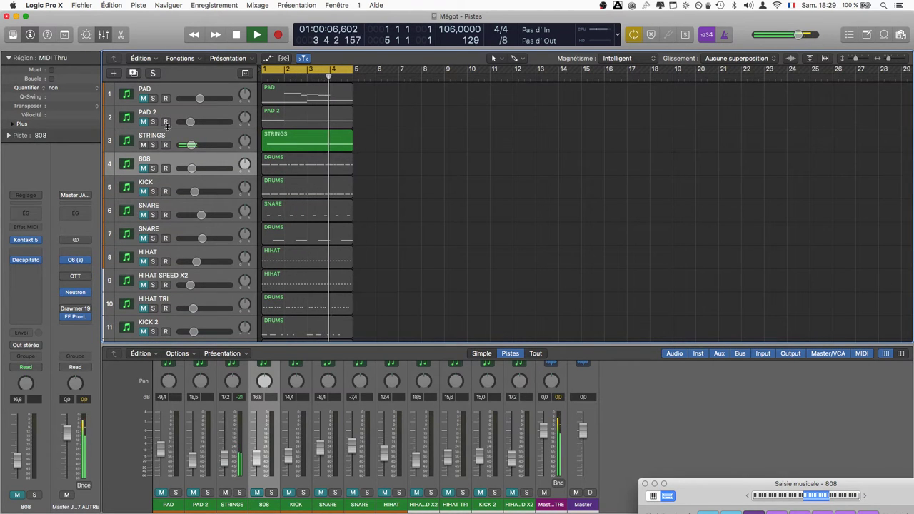
{"action": "left_click", "coordinate": [143, 98]}
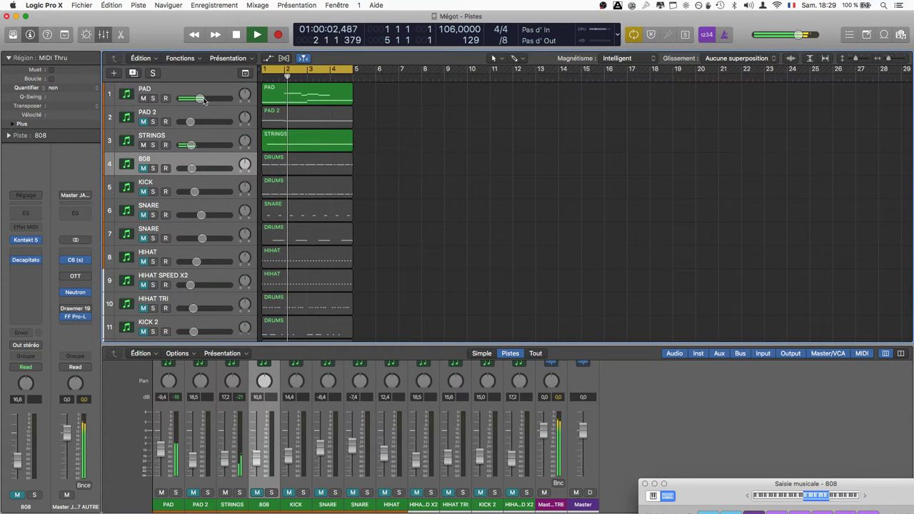
{"action": "left_click_drag", "start_coordinate": [203, 101], "coordinate": [207, 100]}
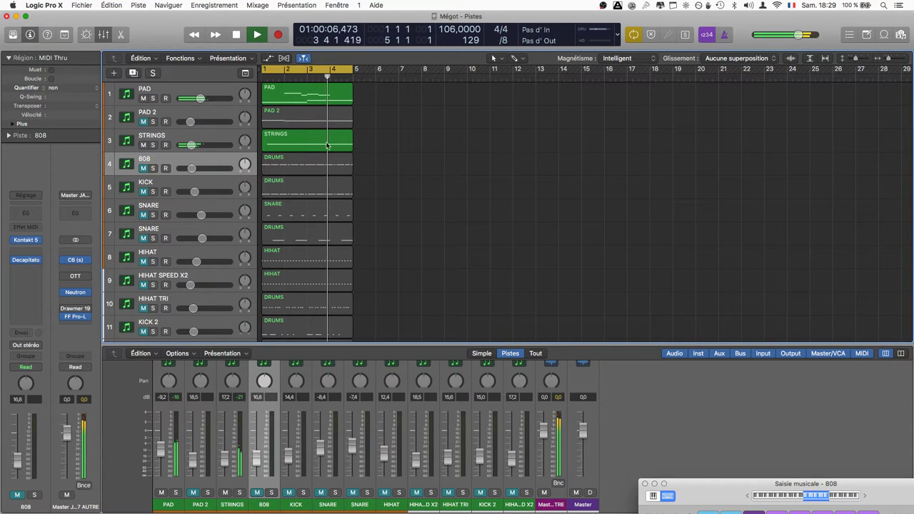
Unmute the KICK track on track 5 and the SNARE track on track 6 while the loop plays.
{"action": "left_click", "coordinate": [145, 193]}
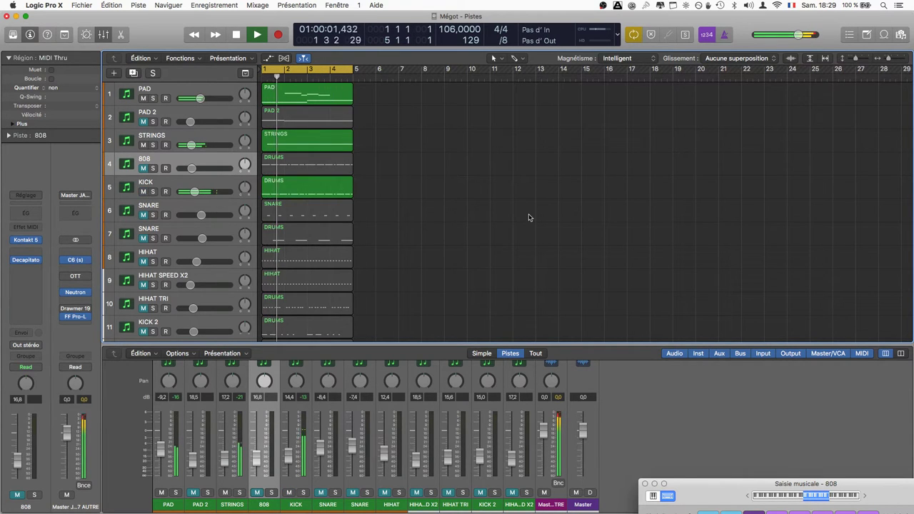
{"action": "scroll", "coordinate": [530, 218], "scroll_direction": "down", "scroll_amount": 1}
{"action": "scroll", "coordinate": [529, 218], "scroll_direction": "down", "scroll_amount": 1}
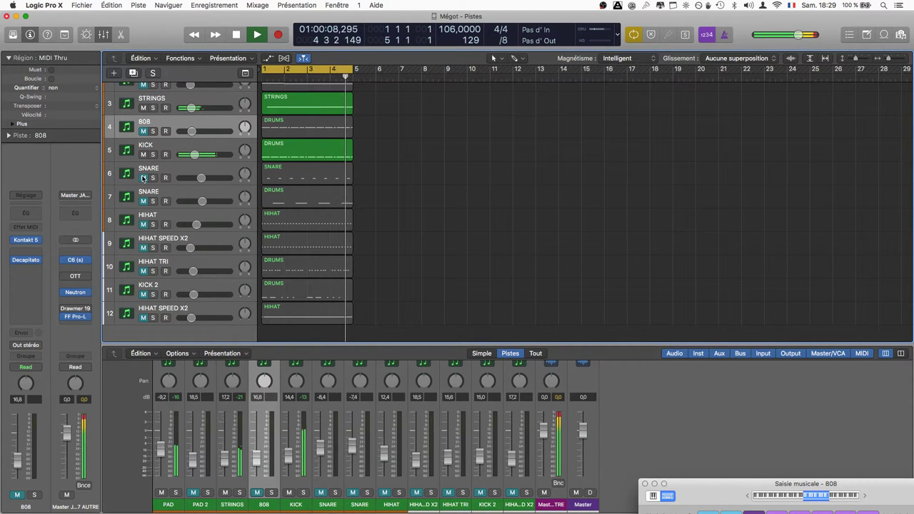
{"action": "left_click", "coordinate": [144, 178]}
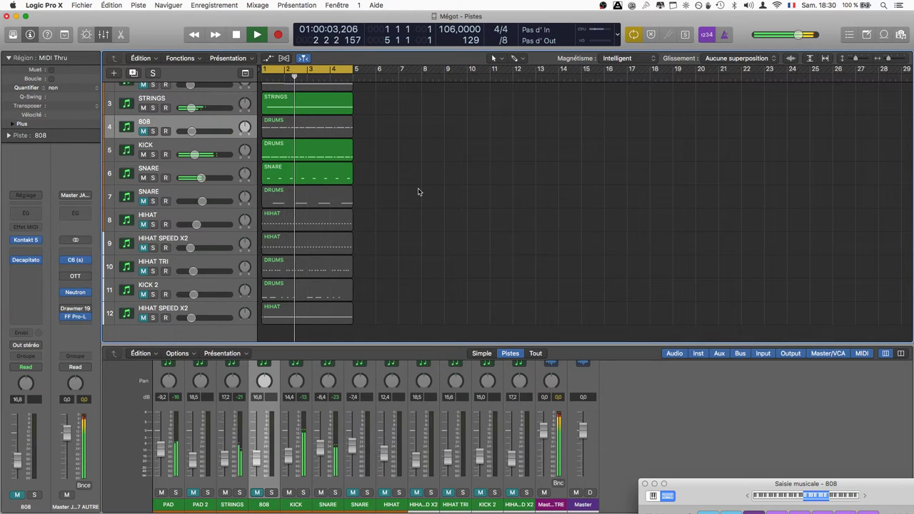
Hide the mixer, unmute the 808 track during playback and raise its volume to -4.9 dB.
{"action": "scroll", "coordinate": [419, 192], "scroll_direction": "up", "scroll_amount": 3}
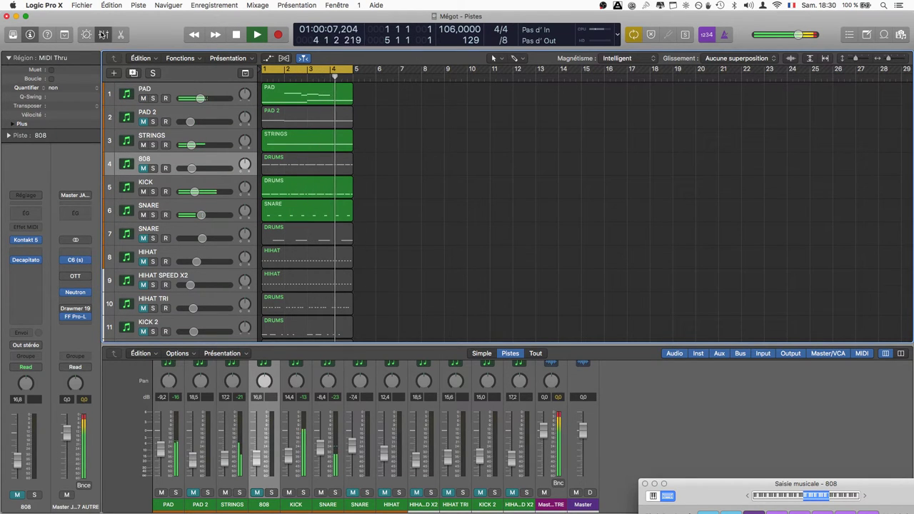
{"action": "left_click", "coordinate": [104, 34]}
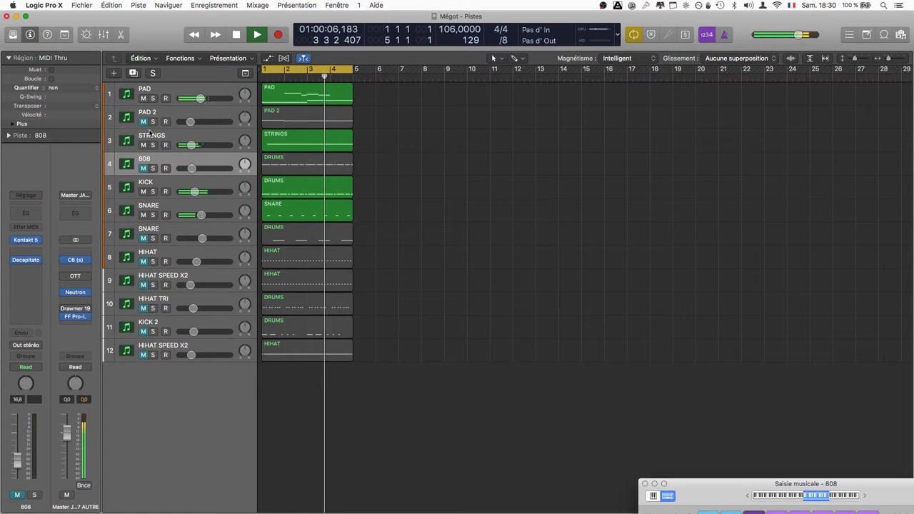
{"action": "left_click", "coordinate": [142, 169]}
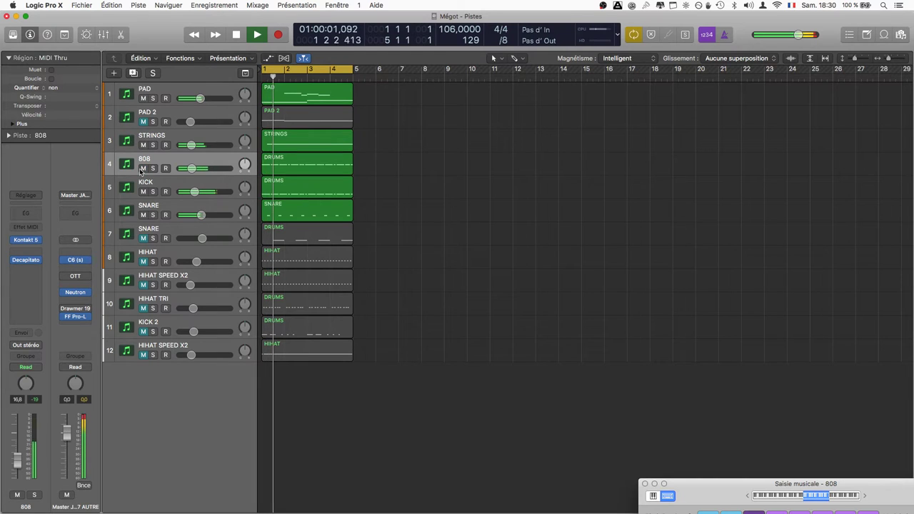
{"action": "left_click_drag", "start_coordinate": [186, 169], "coordinate": [206, 169]}
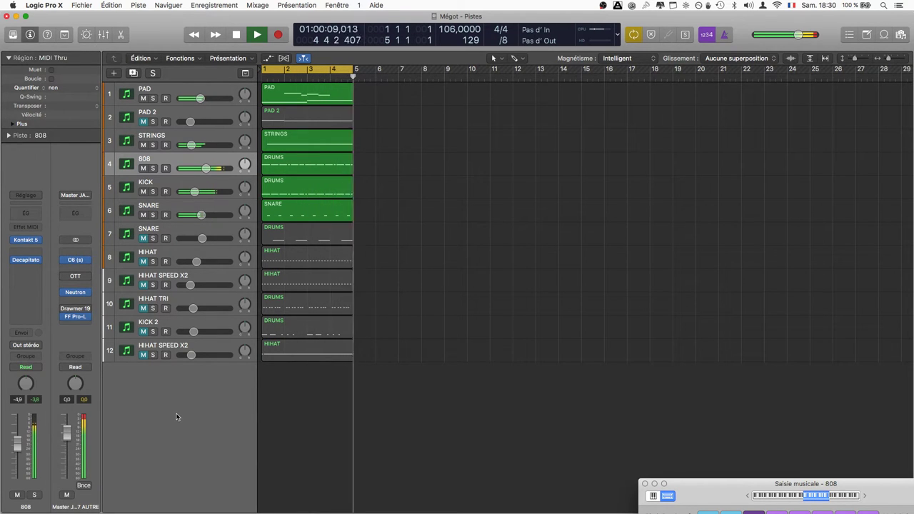
Unmute the KICK 2 track and move it directly below the KICK track in the track list.
{"action": "left_click", "coordinate": [142, 332]}
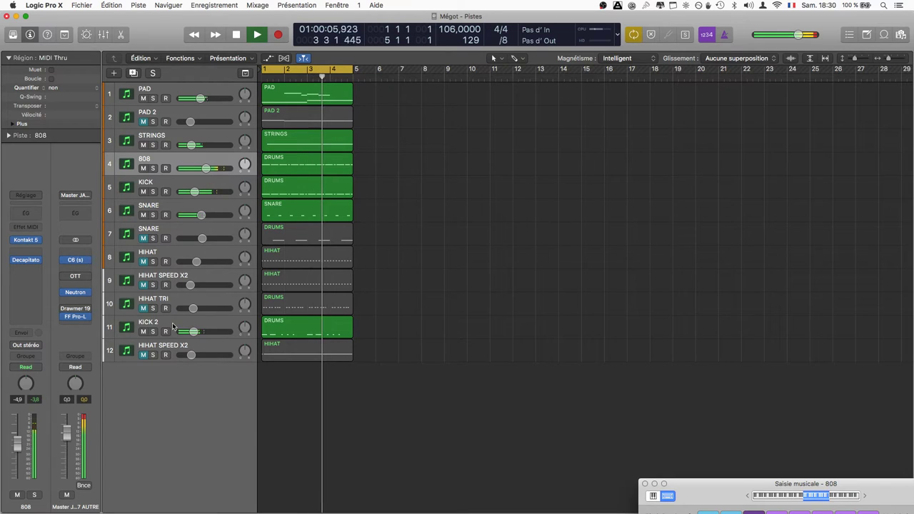
{"action": "left_click_drag", "start_coordinate": [172, 322], "coordinate": [184, 209]}
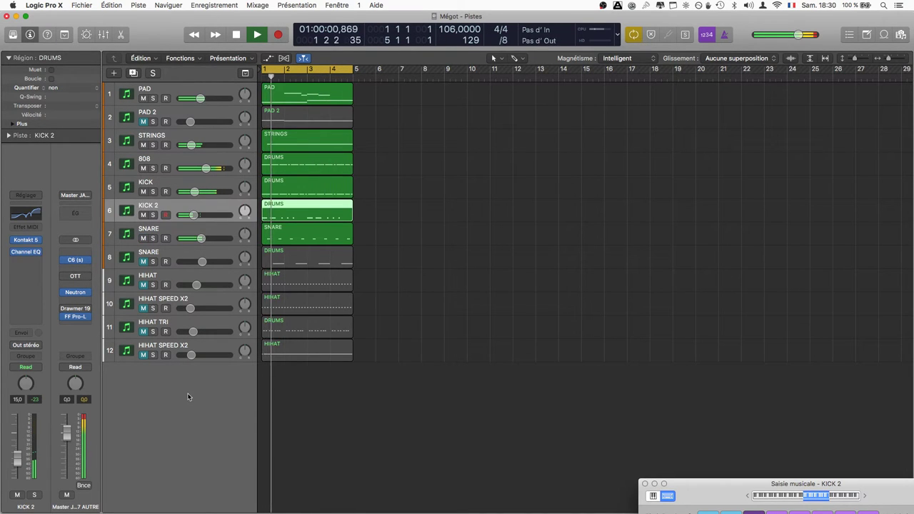
{"action": "left_click", "coordinate": [330, 402]}
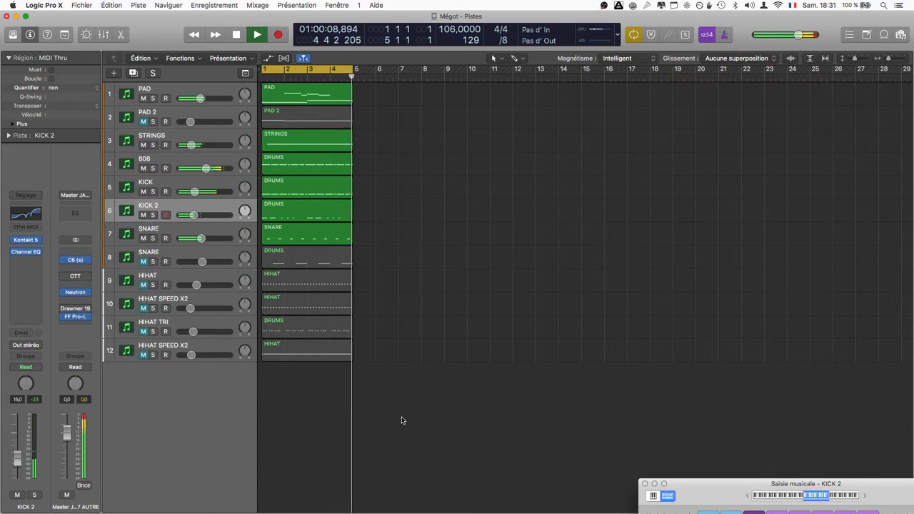
Select the four-bar regions on all 12 tracks and repeat them seven times, up to bar 33.
{"action": "left_click_drag", "start_coordinate": [400, 421], "coordinate": [288, 90]}
{"action": "key", "text": "super+r"}
{"action": "key", "text": "super+r"}
{"action": "key", "text": "super+r"}
{"action": "key", "text": "super+r"}
{"action": "key", "text": "super+r"}
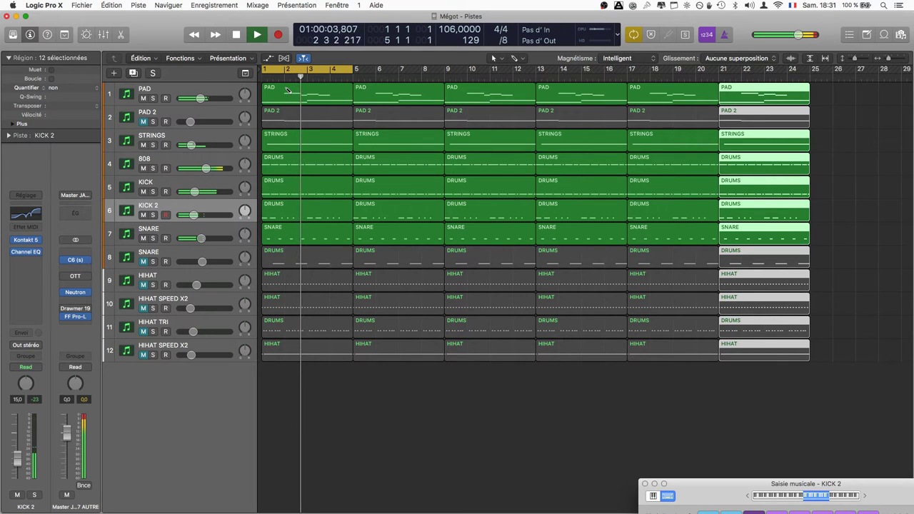
{"action": "key", "text": "super+r"}
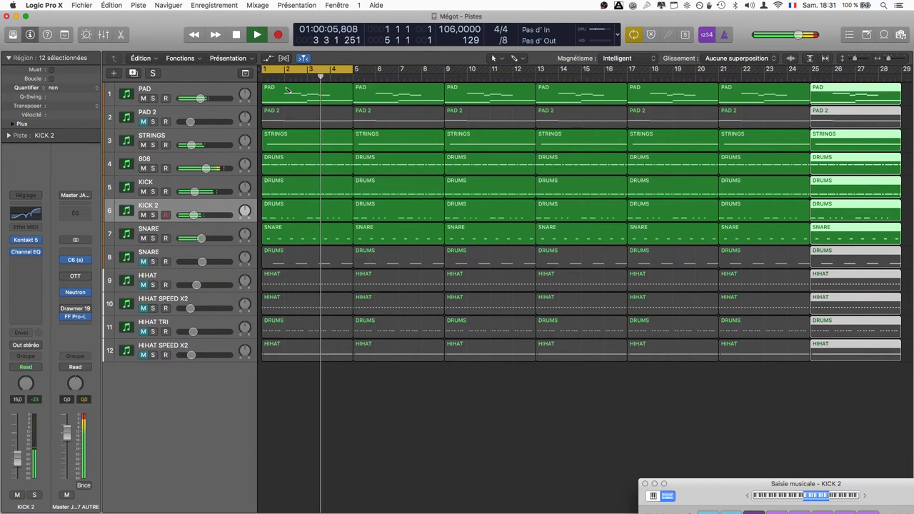
{"action": "key", "text": "super+r"}
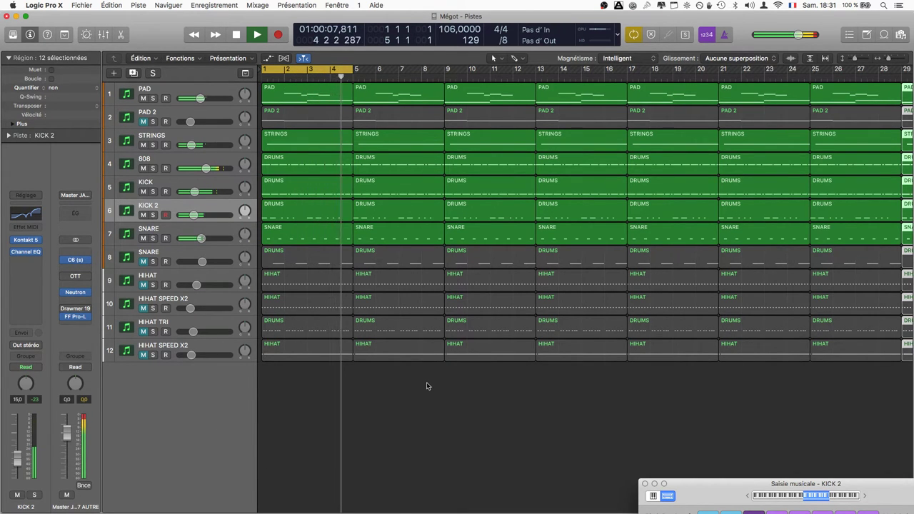
{"action": "key", "text": "super+Left"}
{"action": "key", "text": "super+Left"}
{"action": "key", "text": "super+Left"}
{"action": "key", "text": "super+Right"}
{"action": "key", "text": "super+Right"}
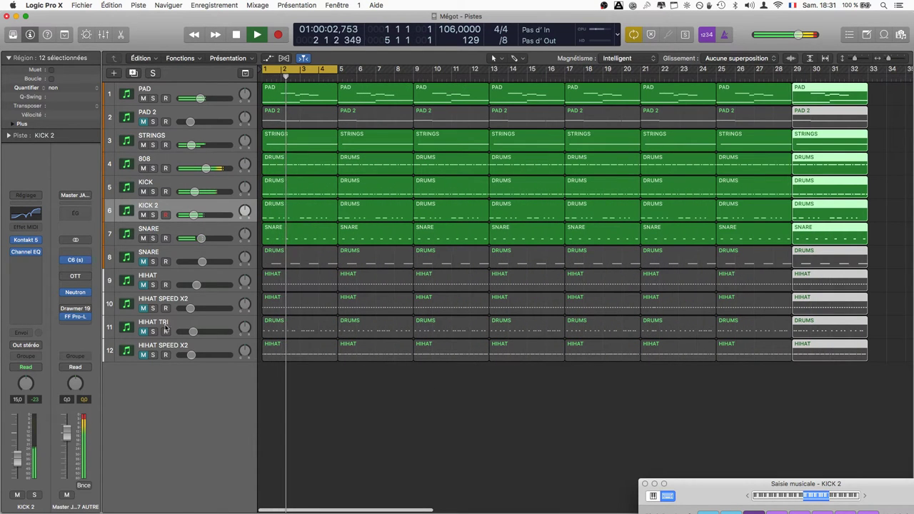
{"action": "left_click", "coordinate": [361, 419]}
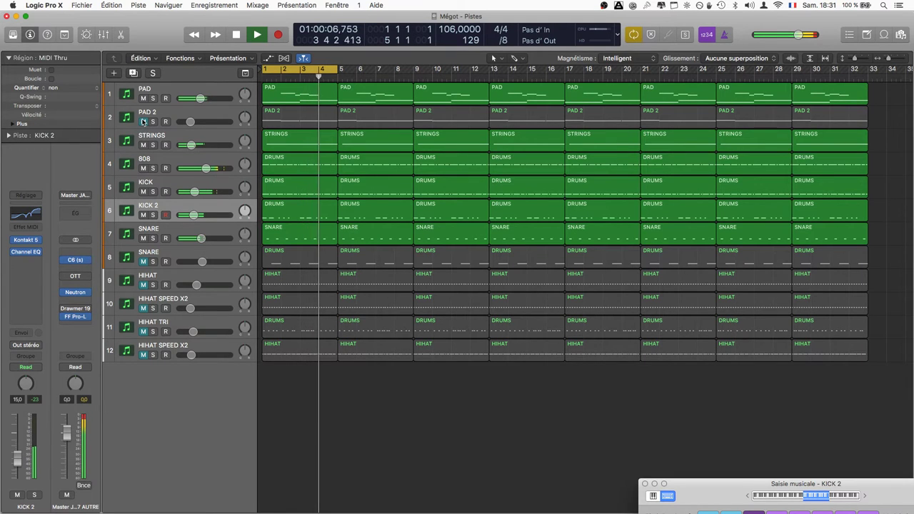
Unmute the second SNARE on track 8, and audition the HIHAT on track 9 before muting it again.
{"action": "left_click", "coordinate": [143, 262]}
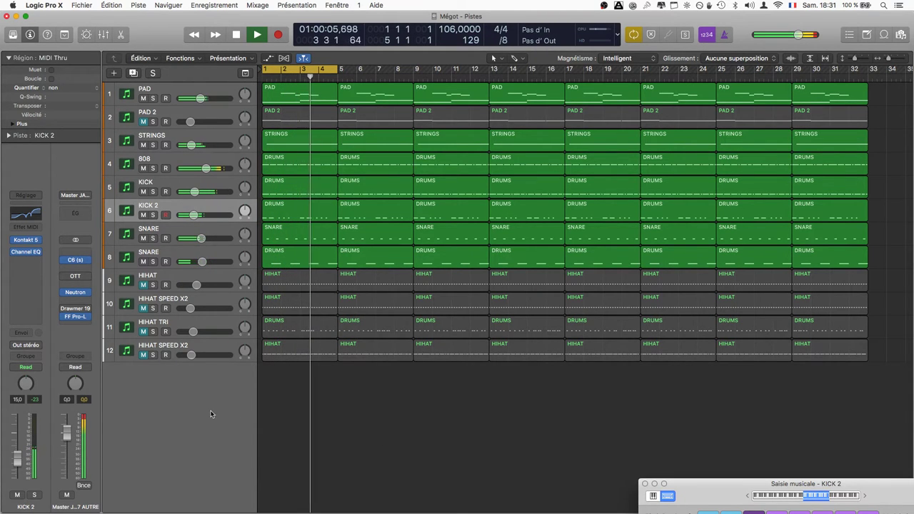
{"action": "left_click", "coordinate": [143, 285]}
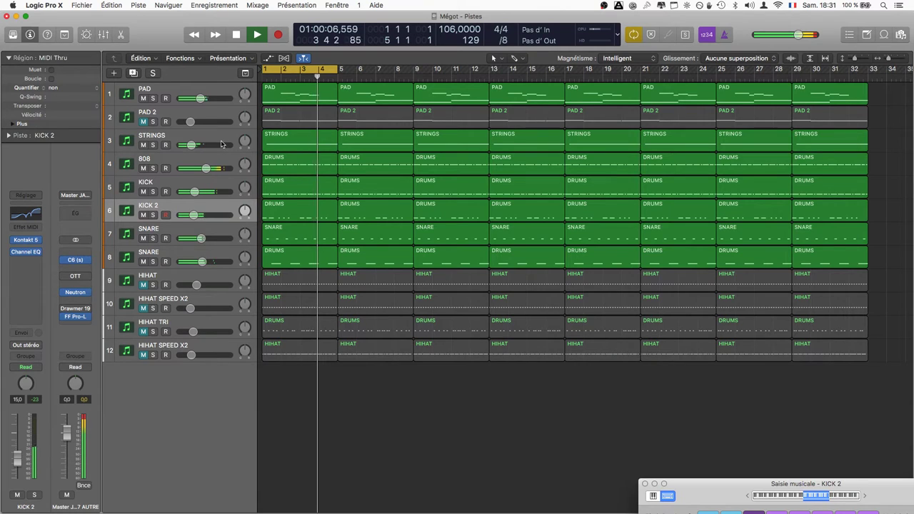
{"action": "left_click", "coordinate": [145, 285]}
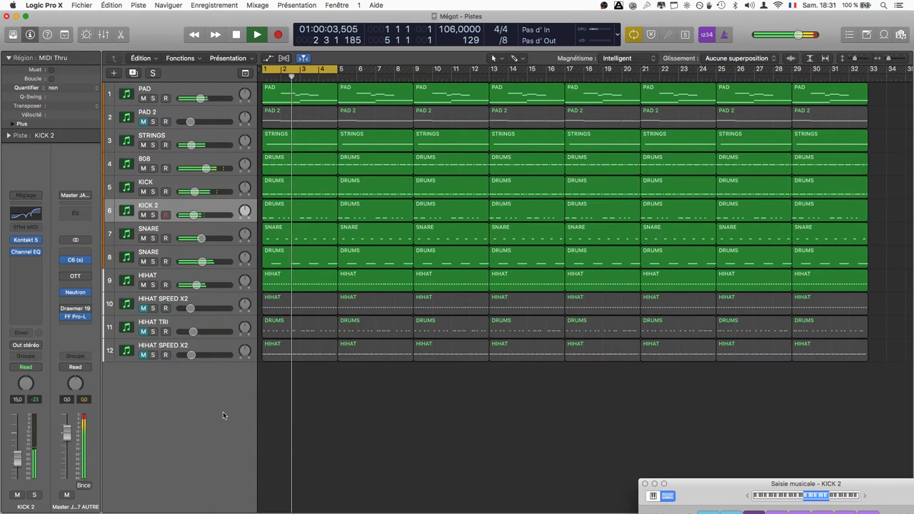
{"action": "left_click", "coordinate": [143, 285]}
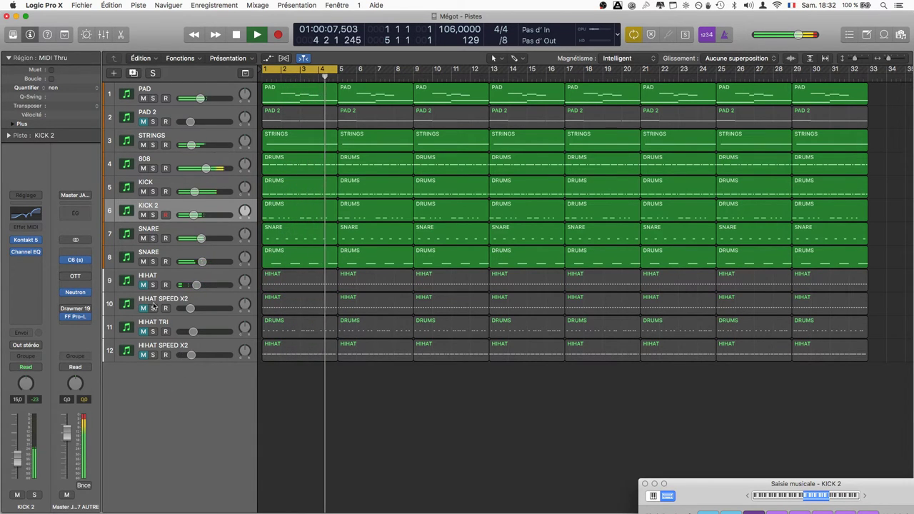
Audition the HIHAT SPEED X2 on track 10, unmute the HIHAT TRI on track 11, and mute track 10 again.
{"action": "left_click", "coordinate": [144, 308]}
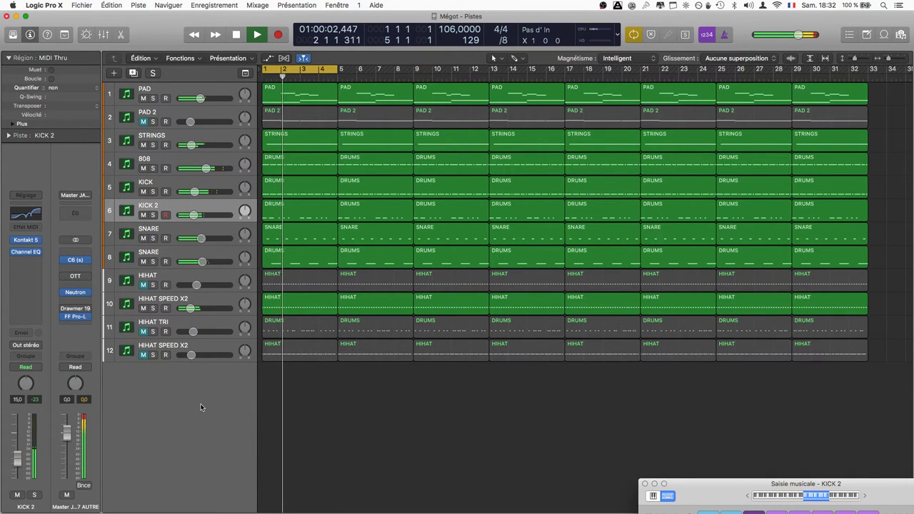
{"action": "left_click", "coordinate": [144, 331]}
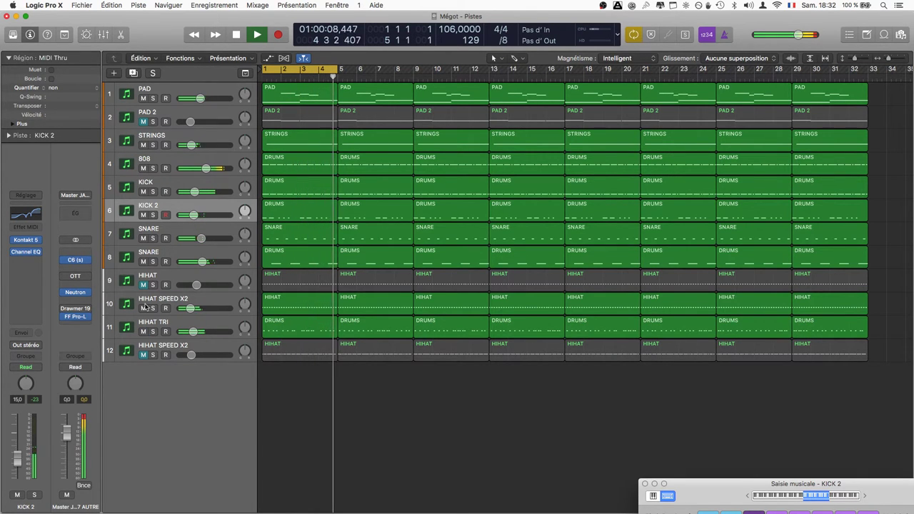
{"action": "left_click", "coordinate": [143, 308]}
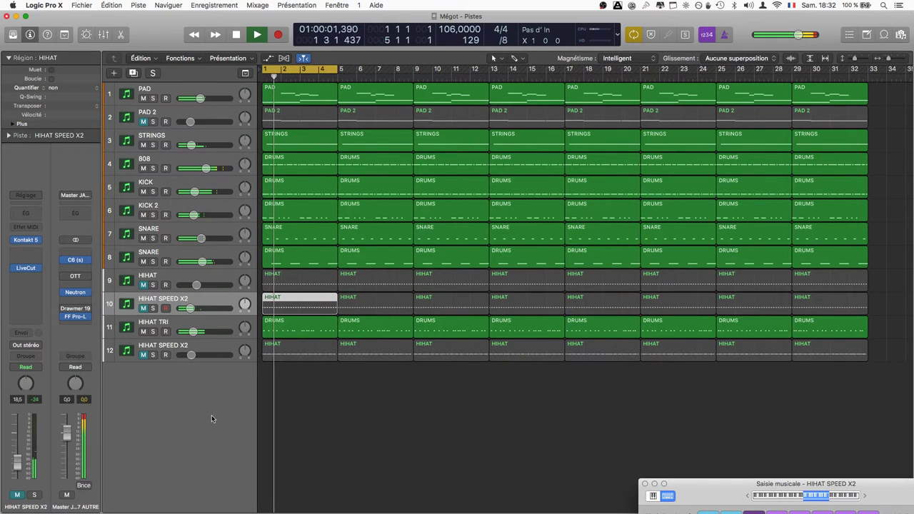
{"action": "left_click", "coordinate": [378, 425]}
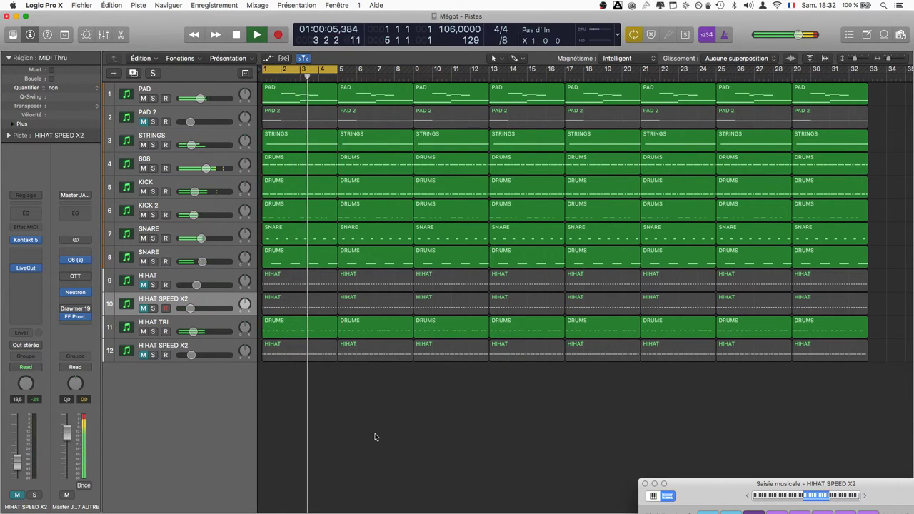
{"action": "left_click", "coordinate": [219, 383]}
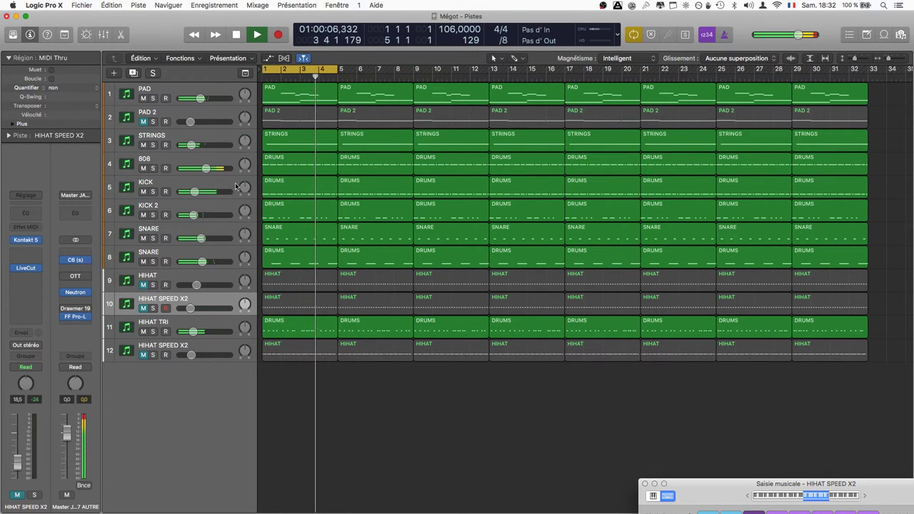
Try several volume levels on the PAD track while the loop plays and set it to -6.8 dB.
{"action": "mouse_move", "coordinate": [201, 98]}
{"action": "left_click_drag", "start_coordinate": [202, 98], "coordinate": [204, 97]}
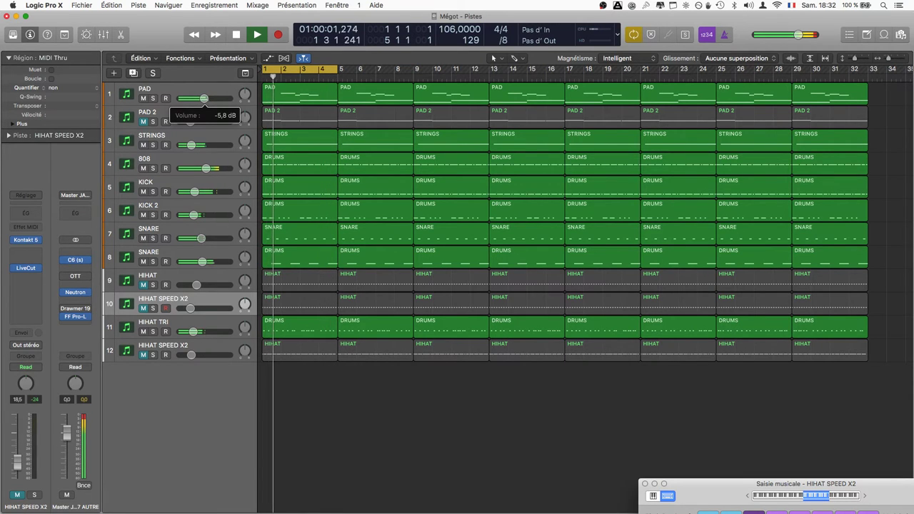
{"action": "left_click_drag", "start_coordinate": [204, 98], "coordinate": [208, 98]}
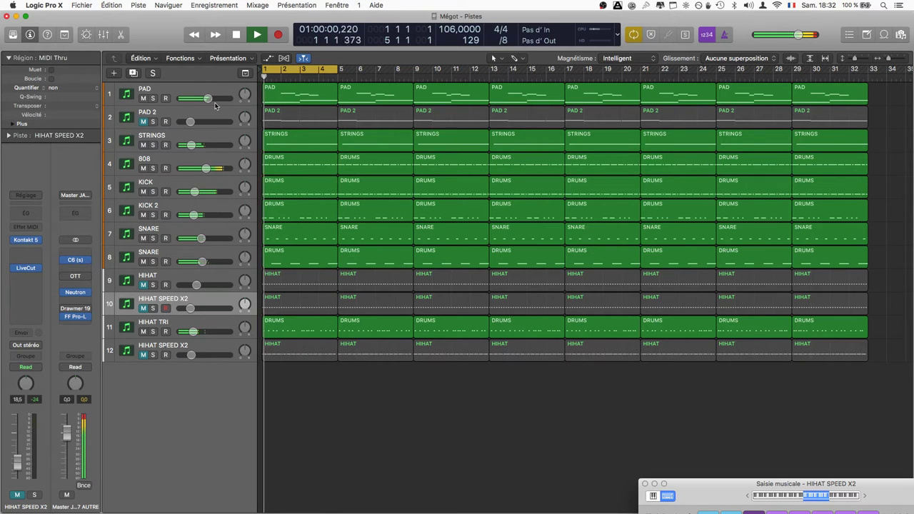
{"action": "left_click_drag", "start_coordinate": [207, 98], "coordinate": [203, 98]}
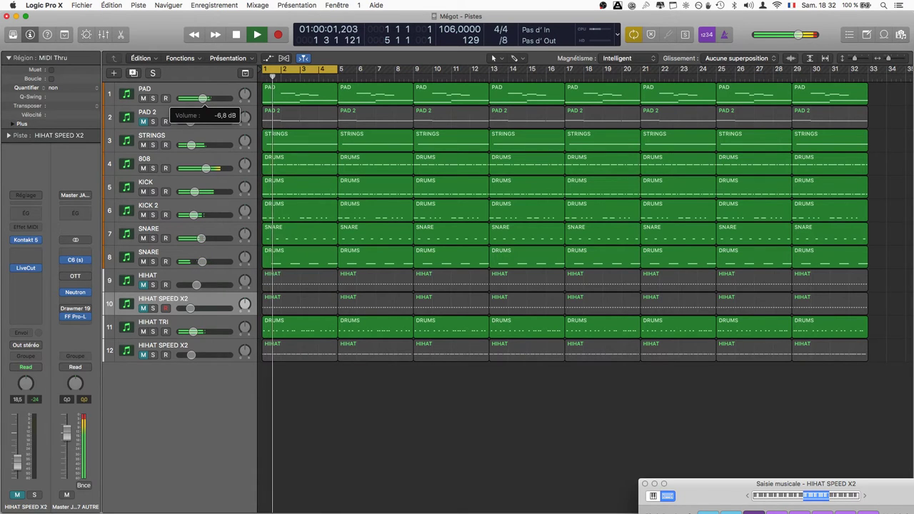
Raise the volume of the STRINGS track to -12.8 dB while the loop plays.
{"action": "left_click", "coordinate": [196, 149]}
{"action": "left_click_drag", "start_coordinate": [196, 149], "coordinate": [197, 149]}
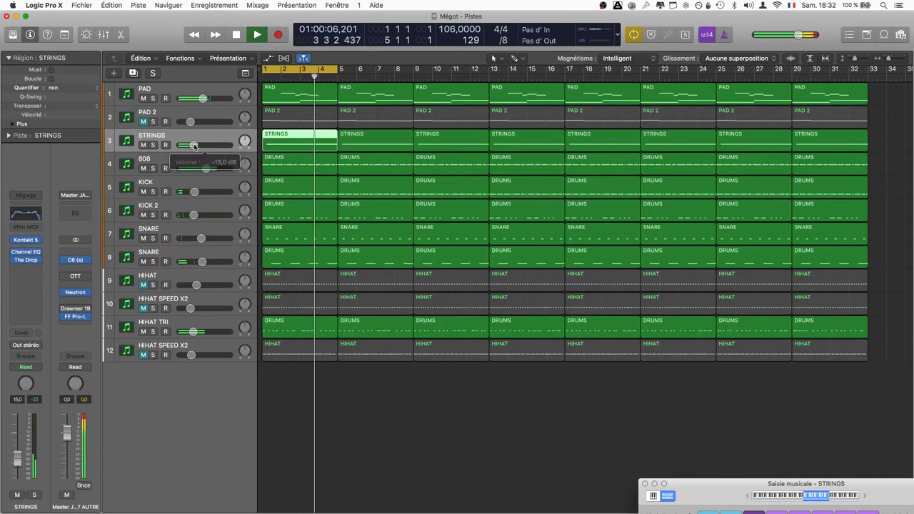
{"action": "left_click", "coordinate": [351, 417]}
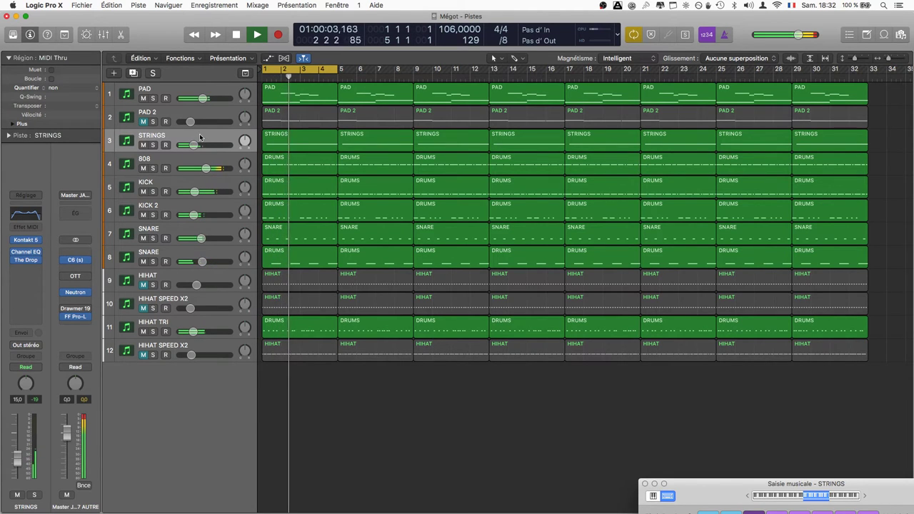
{"action": "left_click_drag", "start_coordinate": [193, 145], "coordinate": [196, 145]}
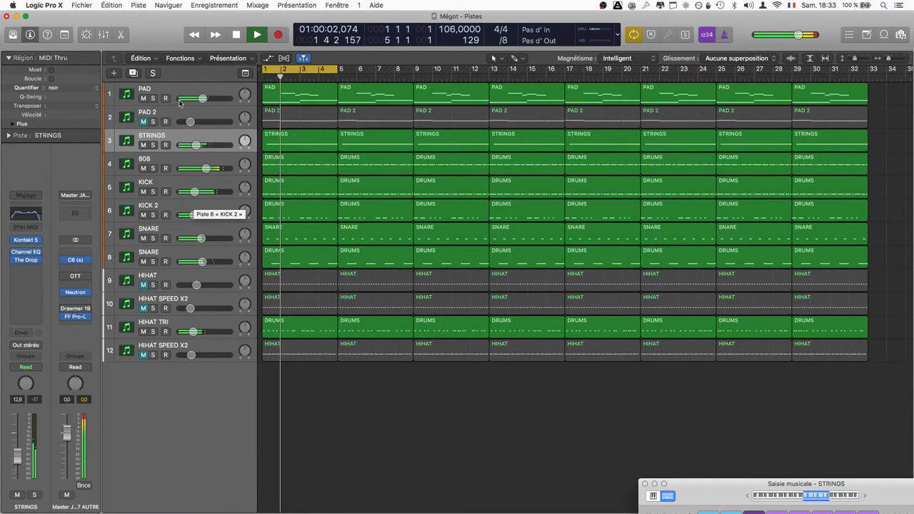
Open the Kontakt 5 instrument of the STRINGS track, examine its NOVO Loop Designer patch, and close it.
{"action": "left_click", "coordinate": [182, 136]}
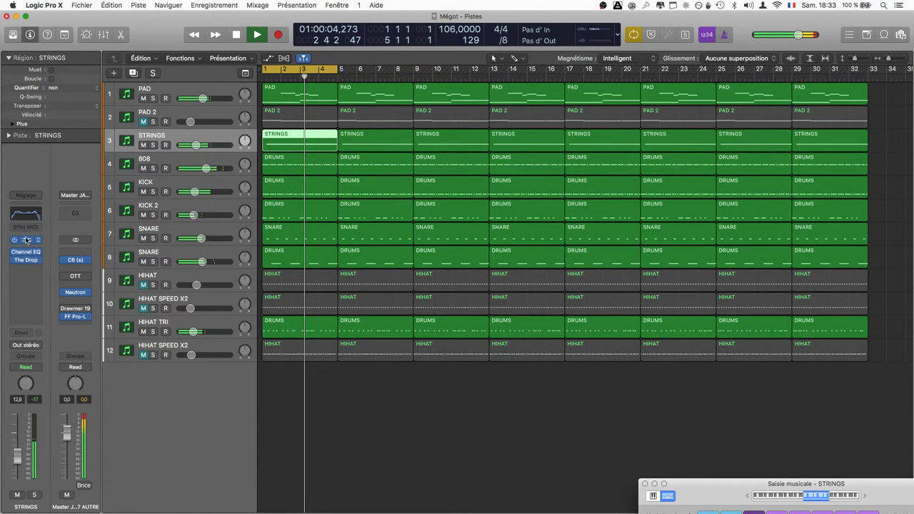
{"action": "key", "text": "Return"}
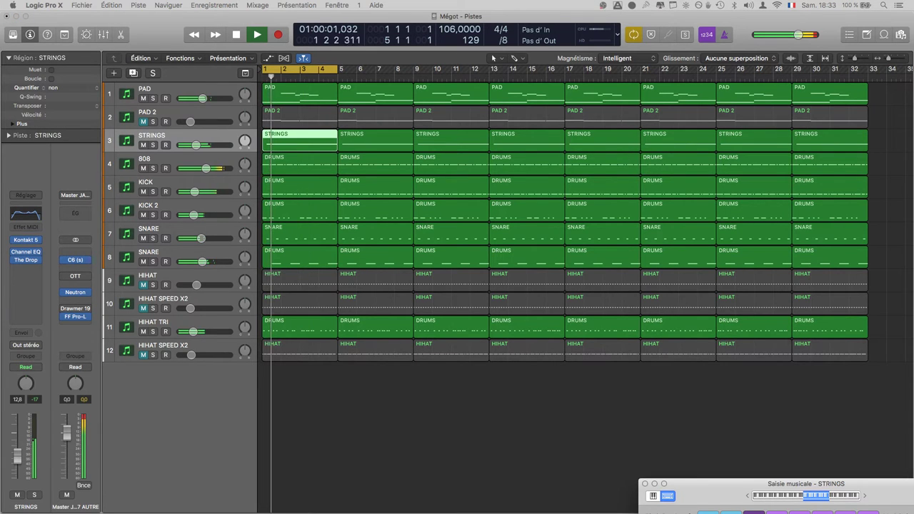
{"action": "left_click", "coordinate": [26, 240]}
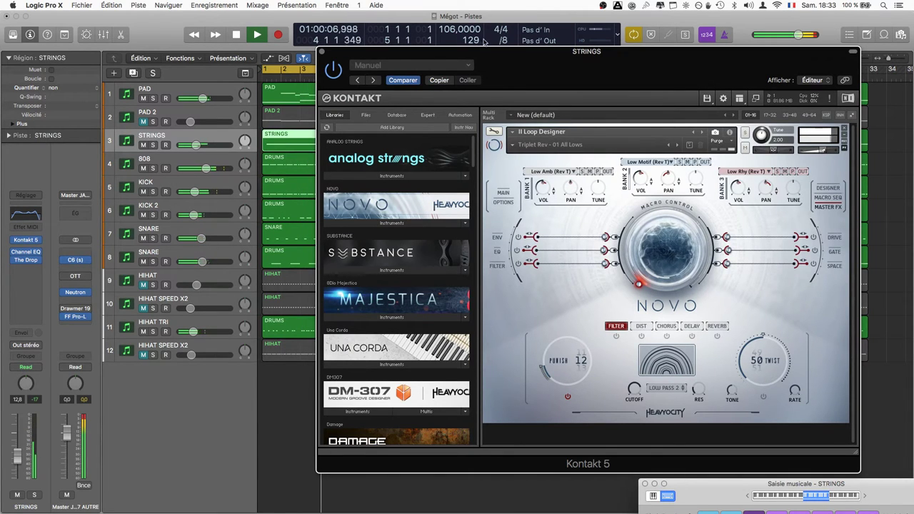
{"action": "left_click_drag", "start_coordinate": [533, 66], "coordinate": [506, 51]}
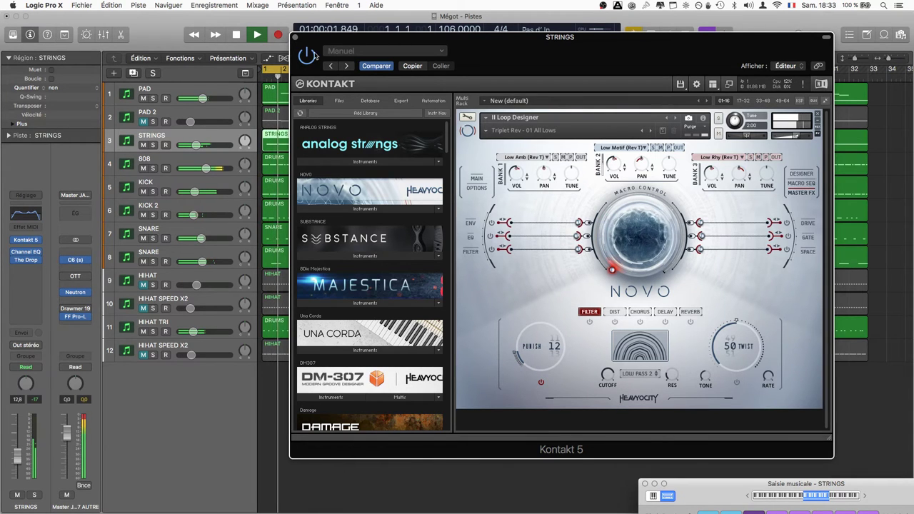
{"action": "left_click", "coordinate": [295, 36]}
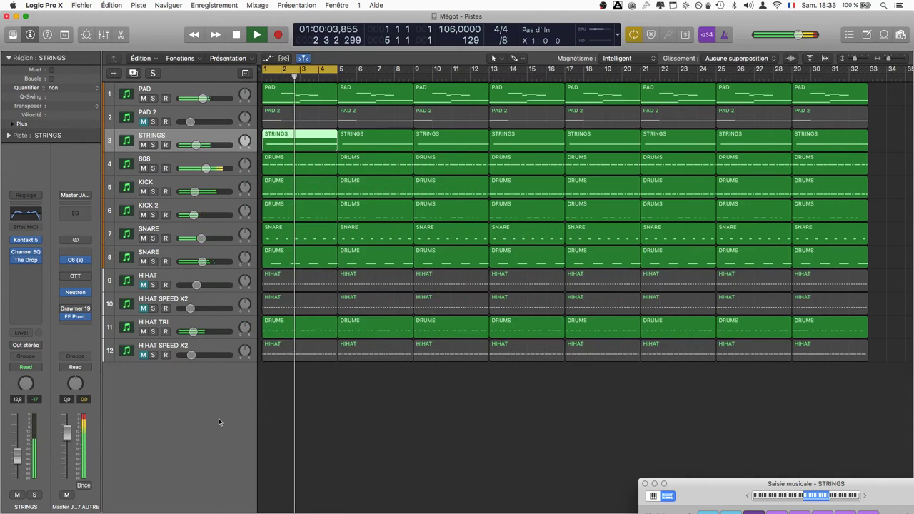
Open the Cypher synth of the PAD track to examine its sound settings.
{"action": "left_click", "coordinate": [149, 92]}
{"action": "mouse_move", "coordinate": [29, 243]}
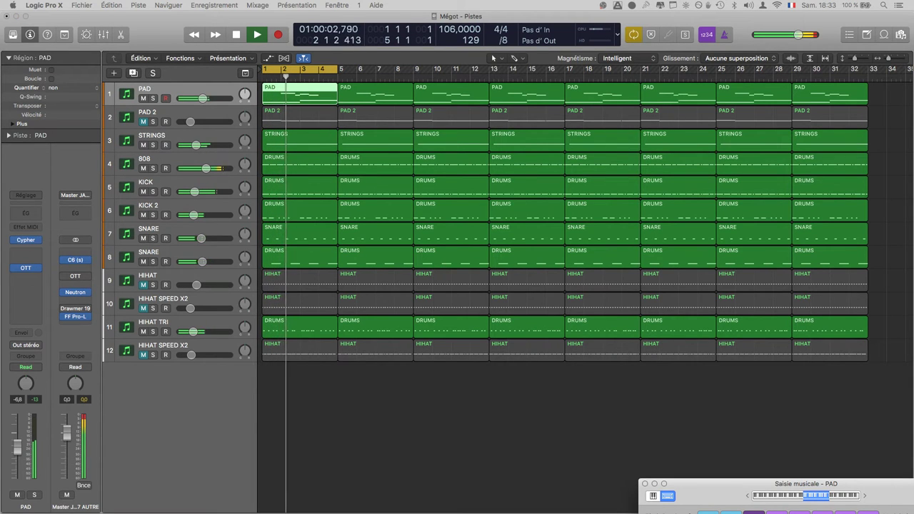
{"action": "left_click", "coordinate": [25, 240]}
{"action": "left_click_drag", "start_coordinate": [520, 89], "coordinate": [519, 72]}
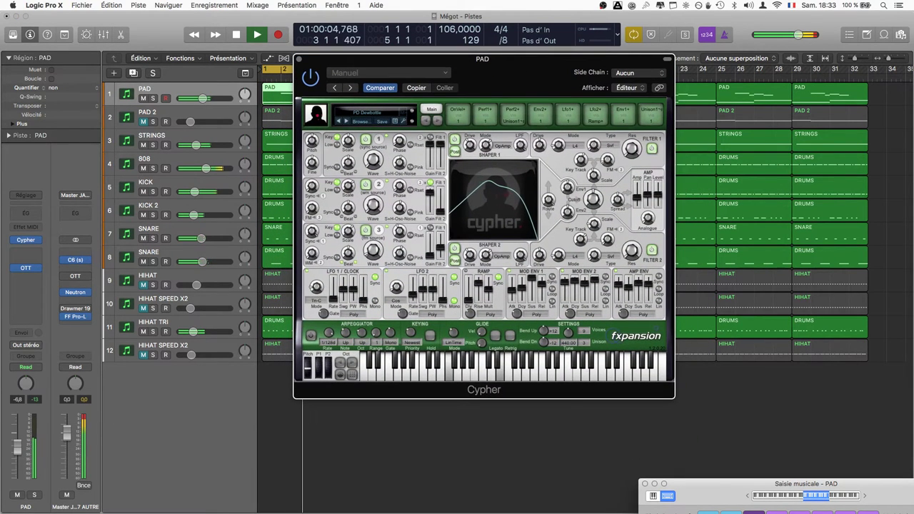
{"action": "key", "text": "super+k"}
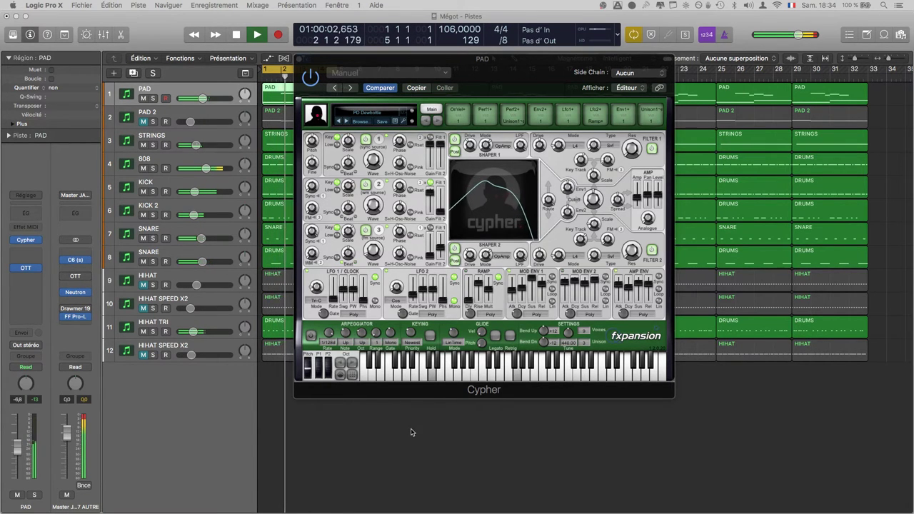
Show the musical typing keyboard and close the Cypher synth of the PAD track.
{"action": "key", "text": "super+k"}
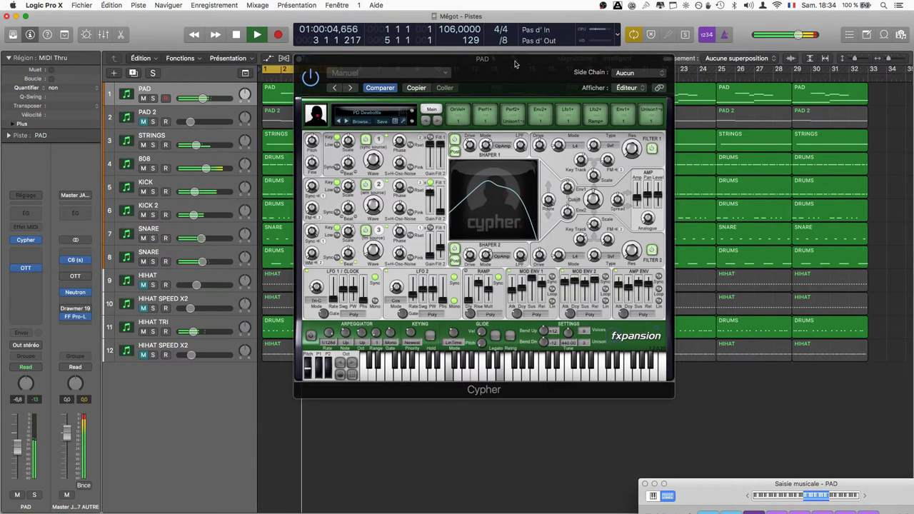
{"action": "left_click", "coordinate": [514, 66]}
{"action": "left_click", "coordinate": [432, 110]}
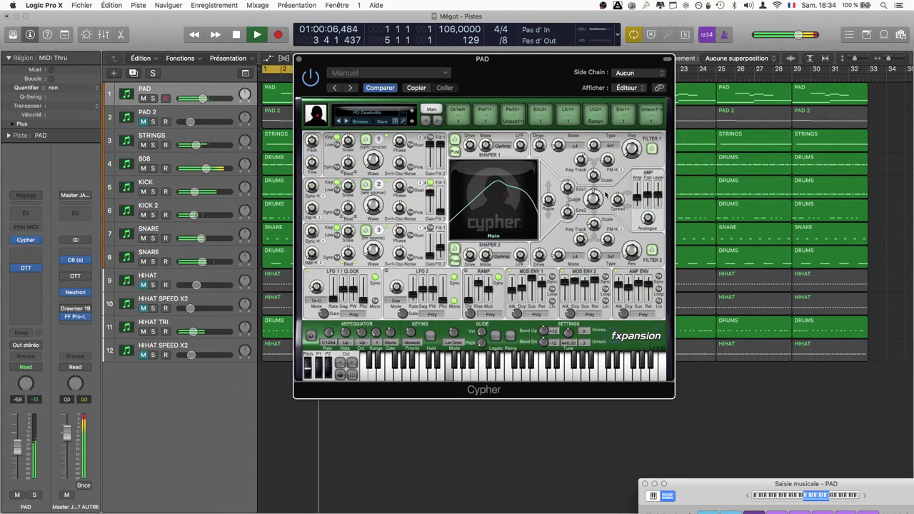
{"action": "left_click", "coordinate": [299, 60]}
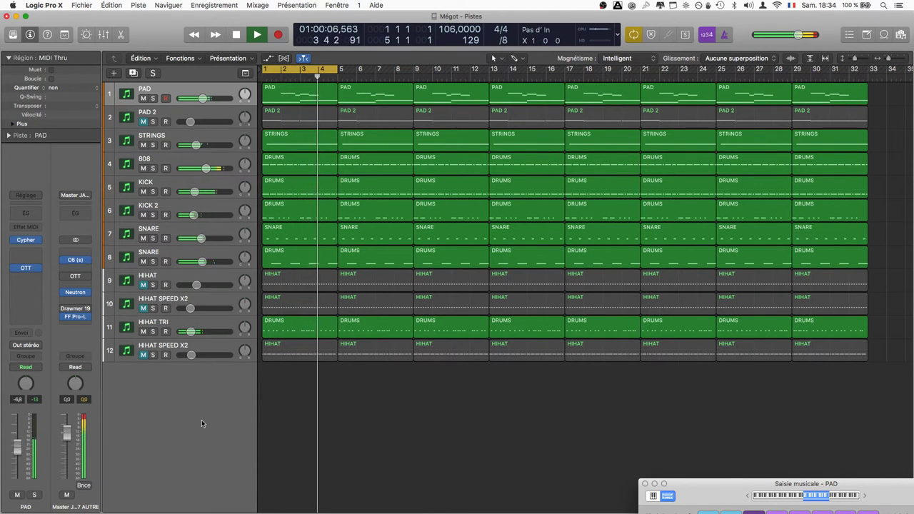
{"action": "key", "text": "super+k"}
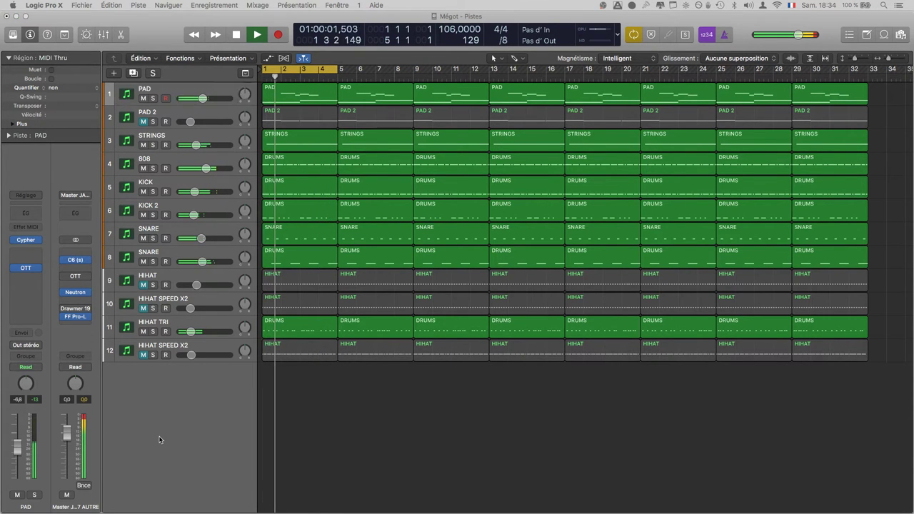
{"action": "key", "text": "super+k"}
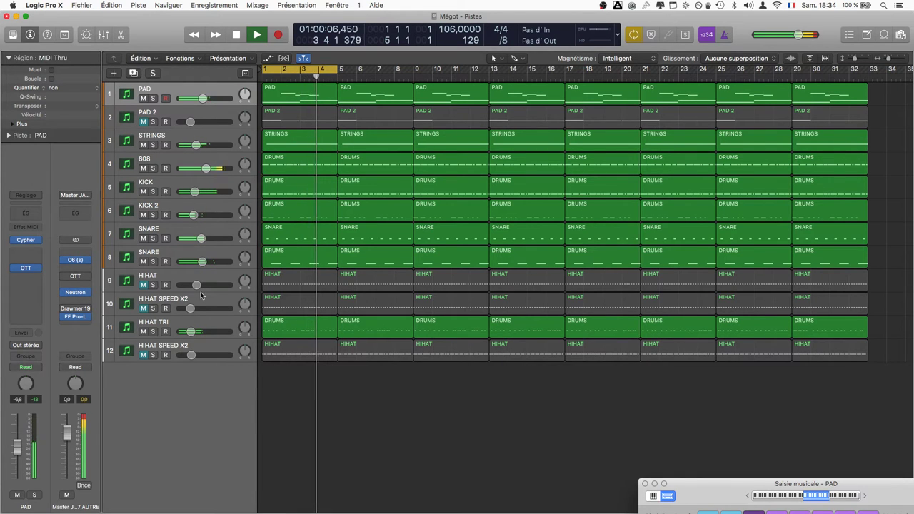
Unmute the HIHAT track and the PAD 2 track, with PAD 2's Rapid synth open for viewing.
{"action": "left_click", "coordinate": [144, 285]}
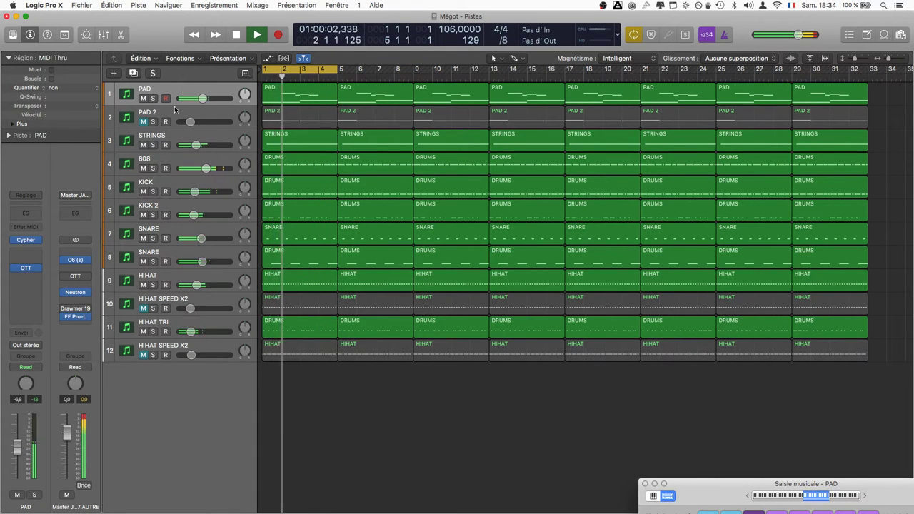
{"action": "left_click", "coordinate": [154, 126]}
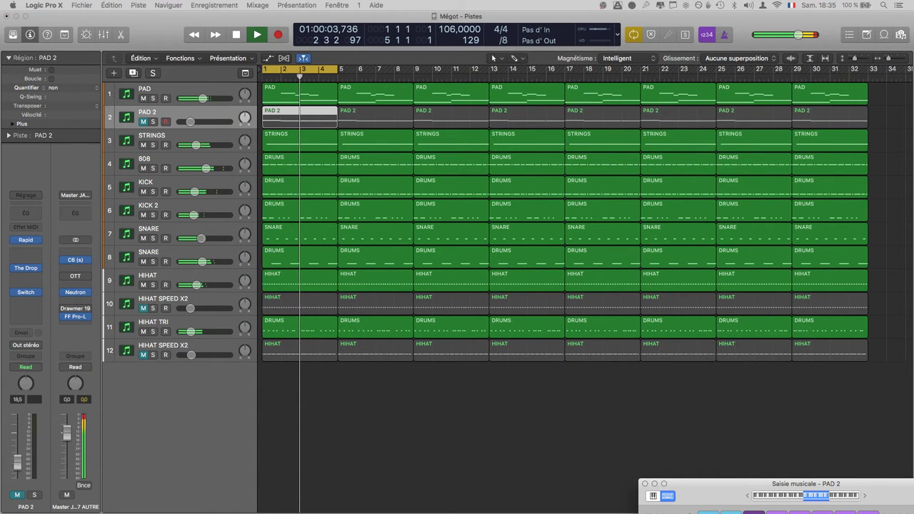
{"action": "key", "text": "v"}
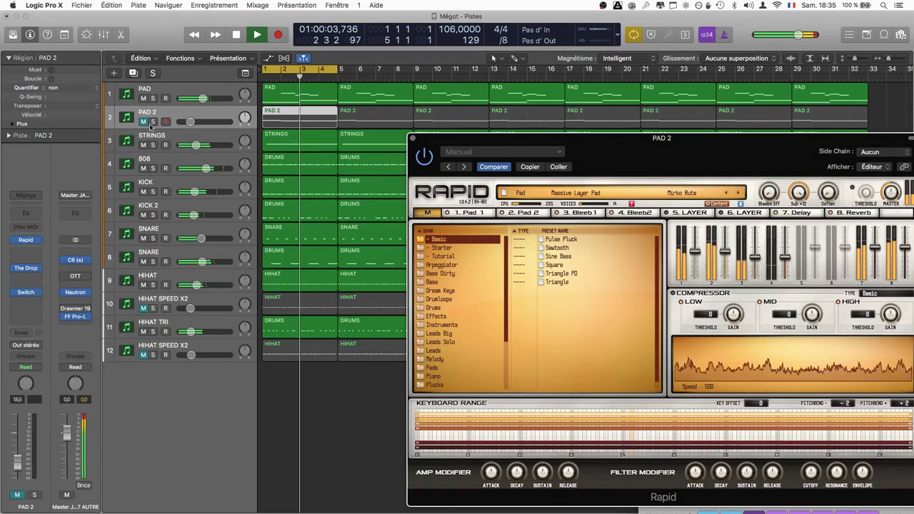
{"action": "left_click", "coordinate": [146, 124]}
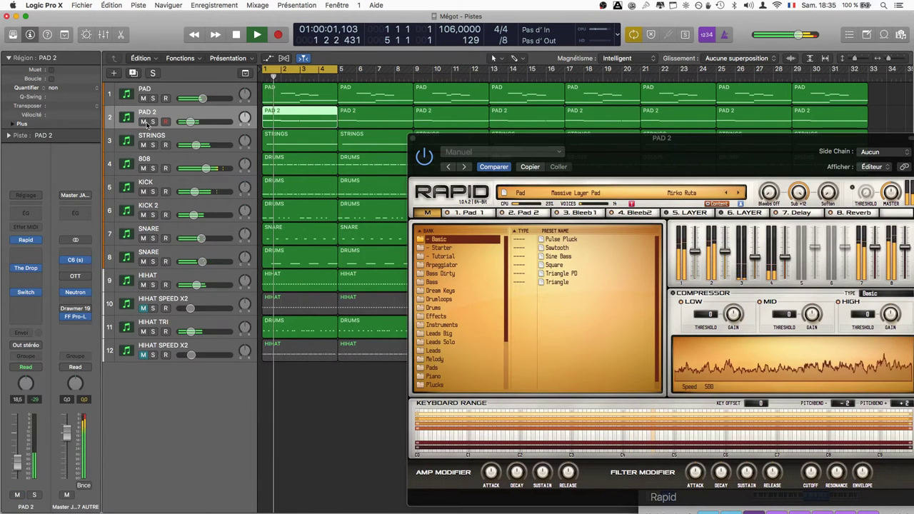
{"action": "left_click_drag", "start_coordinate": [695, 146], "coordinate": [679, 77]}
{"action": "left_click_drag", "start_coordinate": [679, 77], "coordinate": [654, 65]}
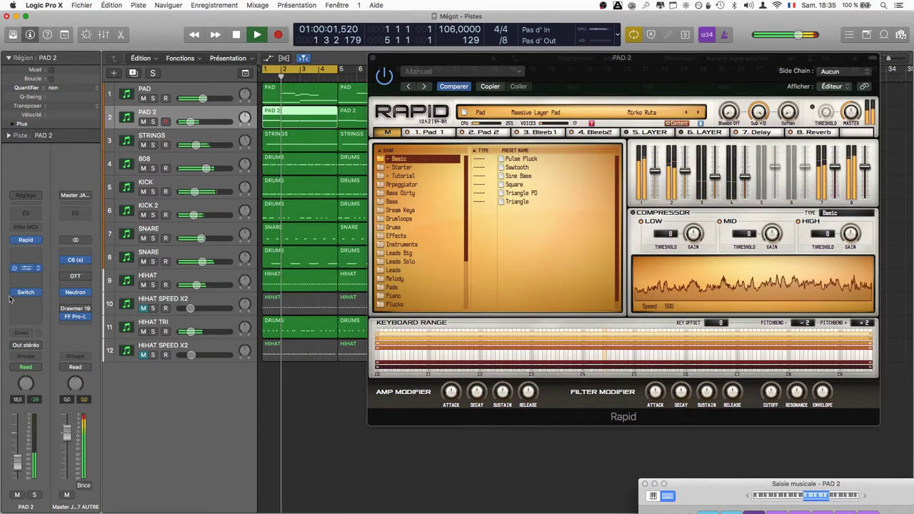
{"action": "mouse_move", "coordinate": [14, 270]}
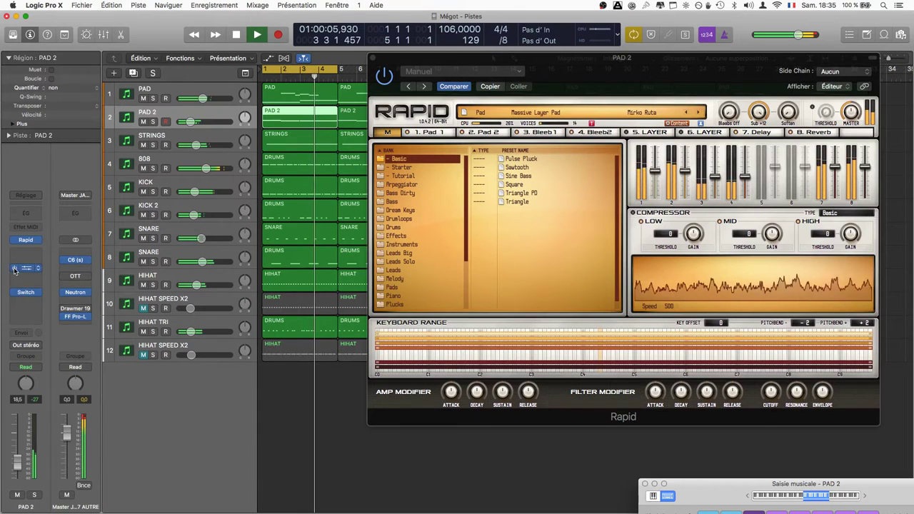
Add a Channel EQ to PAD 2, boosting 7500 Hz by 7.5 dB and 3100 Hz by 4.5 dB, and close the plug-in windows.
{"action": "left_click", "coordinate": [25, 212]}
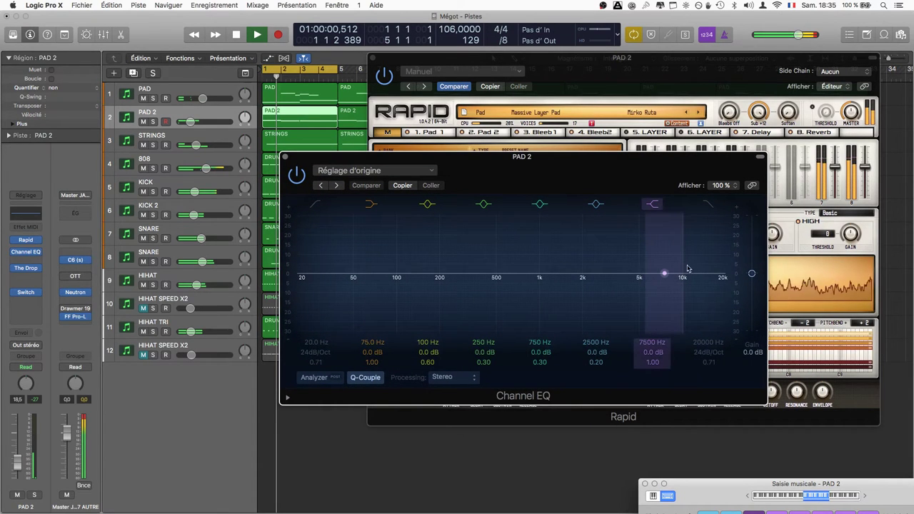
{"action": "scroll", "coordinate": [662, 255], "scroll_direction": "up", "scroll_amount": 4}
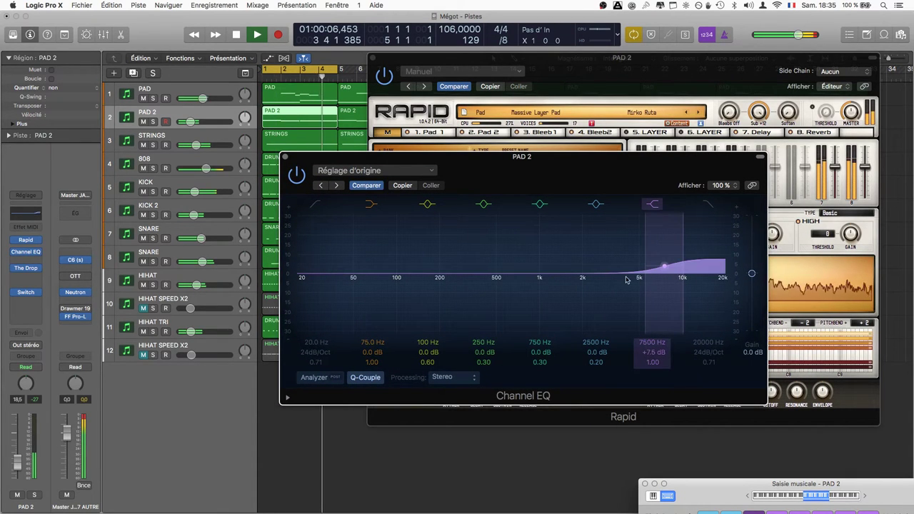
{"action": "left_click_drag", "start_coordinate": [603, 267], "coordinate": [610, 260]}
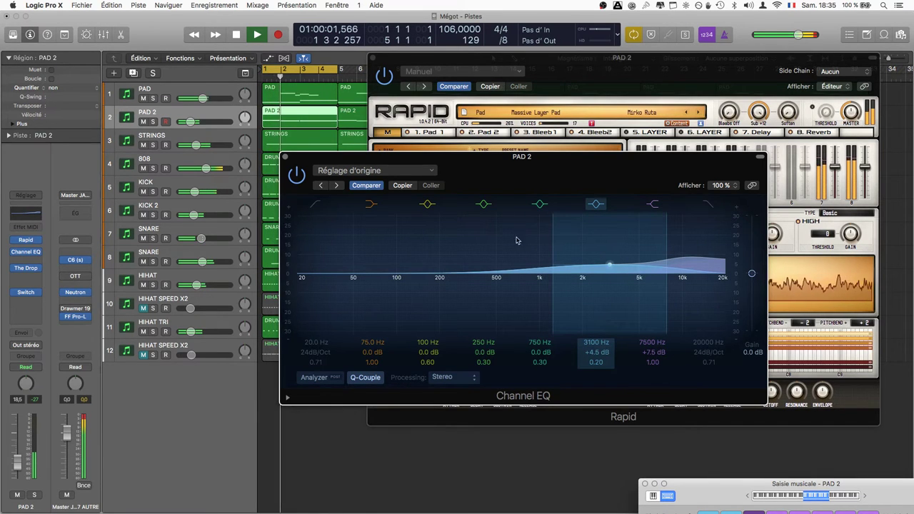
{"action": "left_click", "coordinate": [285, 157]}
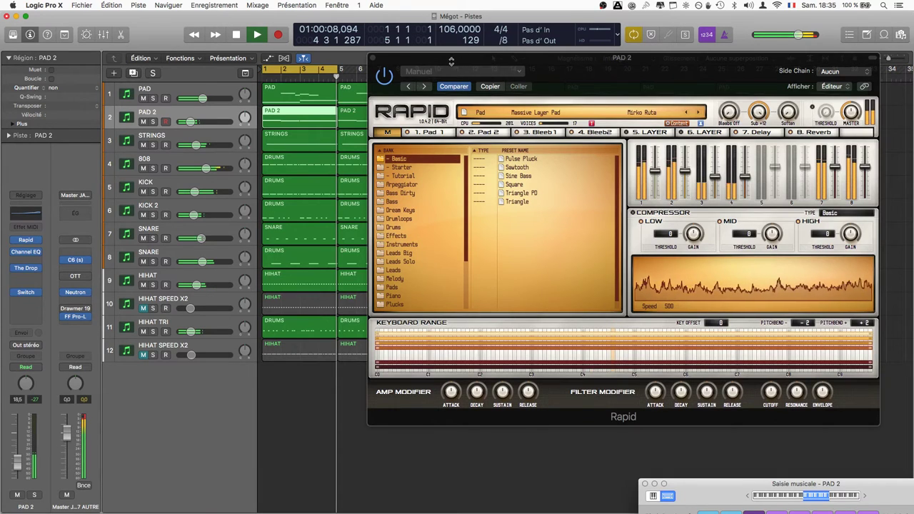
{"action": "left_click_drag", "start_coordinate": [455, 59], "coordinate": [330, 114]}
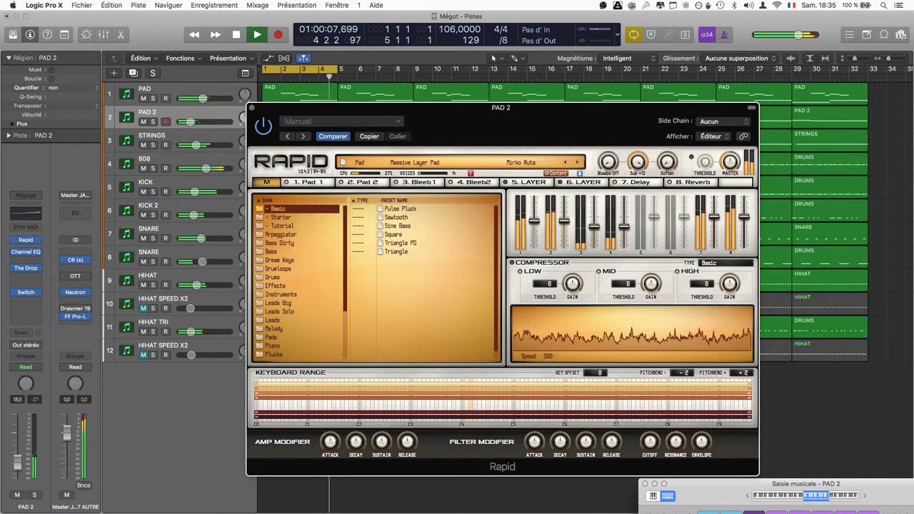
{"action": "left_click", "coordinate": [253, 108]}
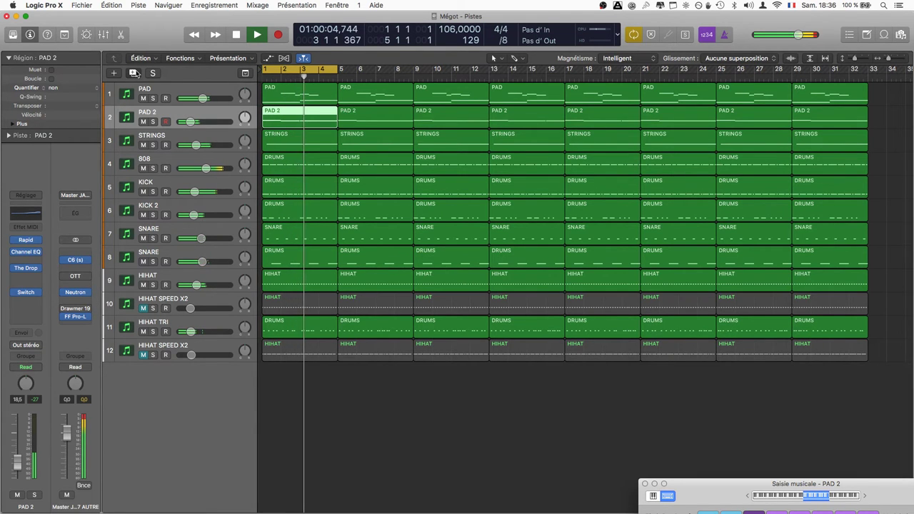
Duplicate the PAD 2 track and copy all eight PAD 2 regions onto the new track.
{"action": "left_click", "coordinate": [133, 73]}
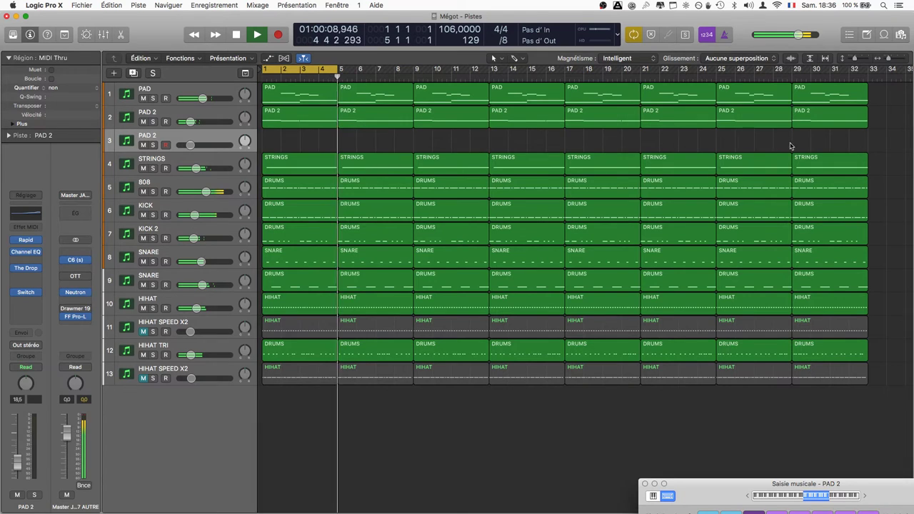
{"action": "left_click_drag", "start_coordinate": [857, 137], "coordinate": [298, 141]}
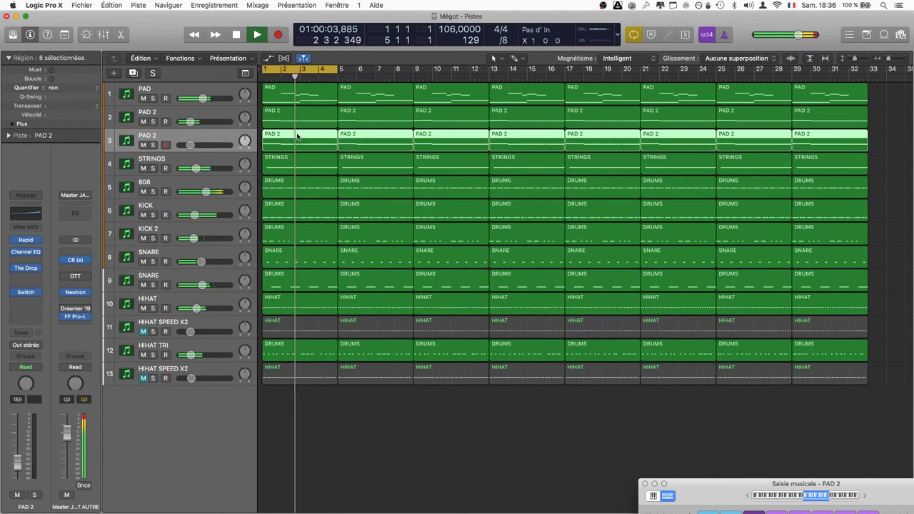
Bypass The Drop and Switch effects on the duplicated PAD 2 track and lower its volume to -24.0 dB.
{"action": "left_click", "coordinate": [191, 138]}
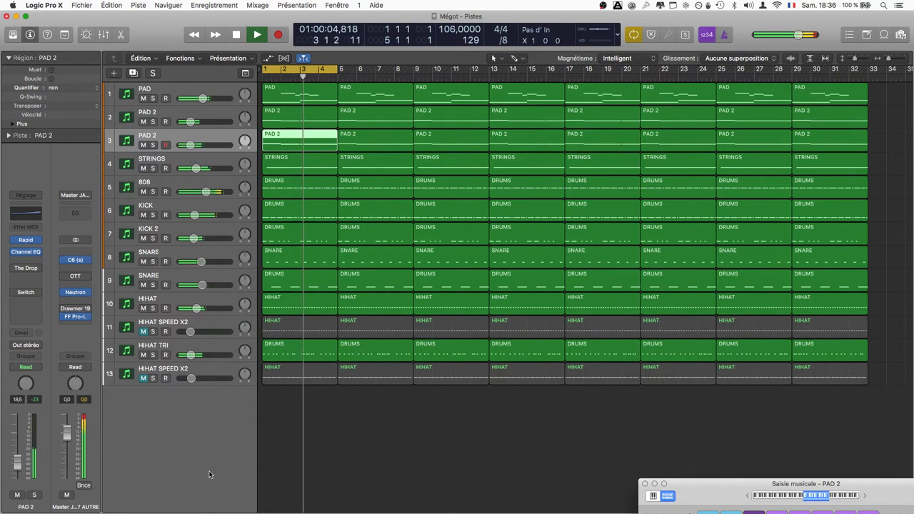
{"action": "left_click_drag", "start_coordinate": [22, 468], "coordinate": [20, 473]}
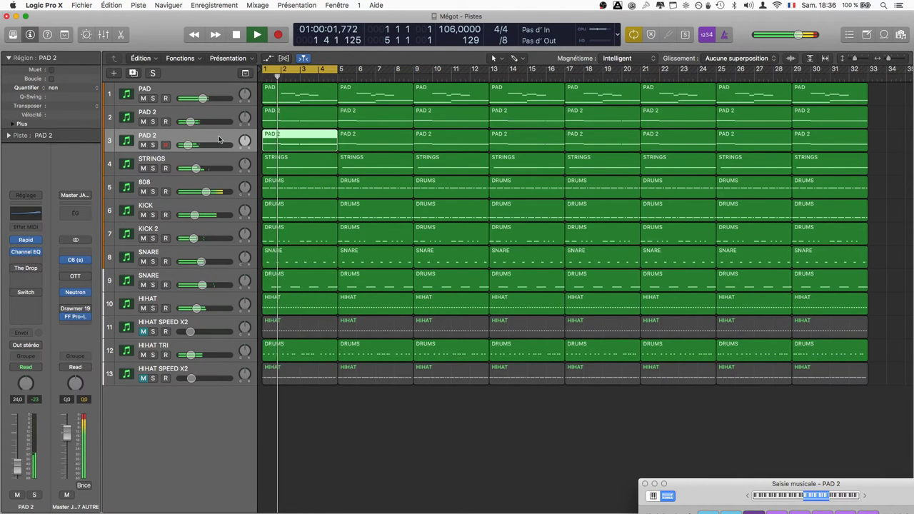
Replace the Rapid instrument on the duplicated PAD 2 track with the stereo XILS-lab polyKB III.
{"action": "left_click", "coordinate": [37, 242]}
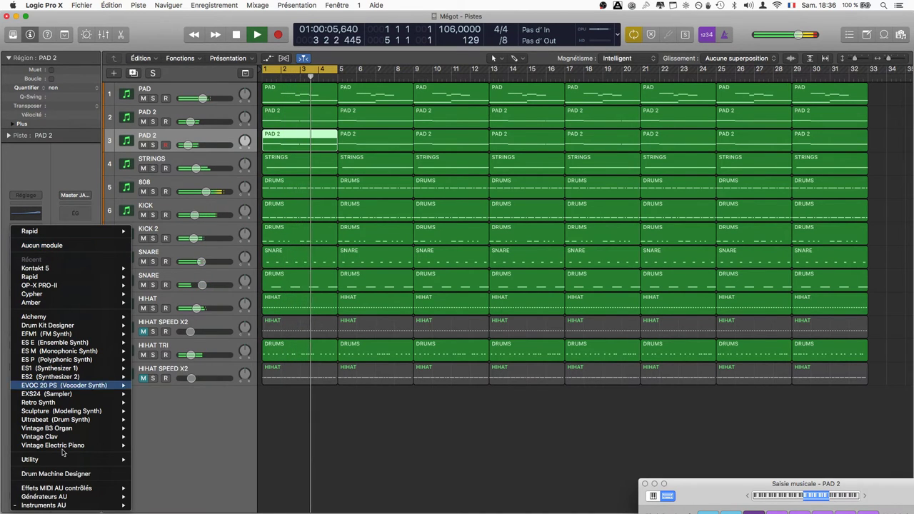
{"action": "mouse_move", "coordinate": [42, 505]}
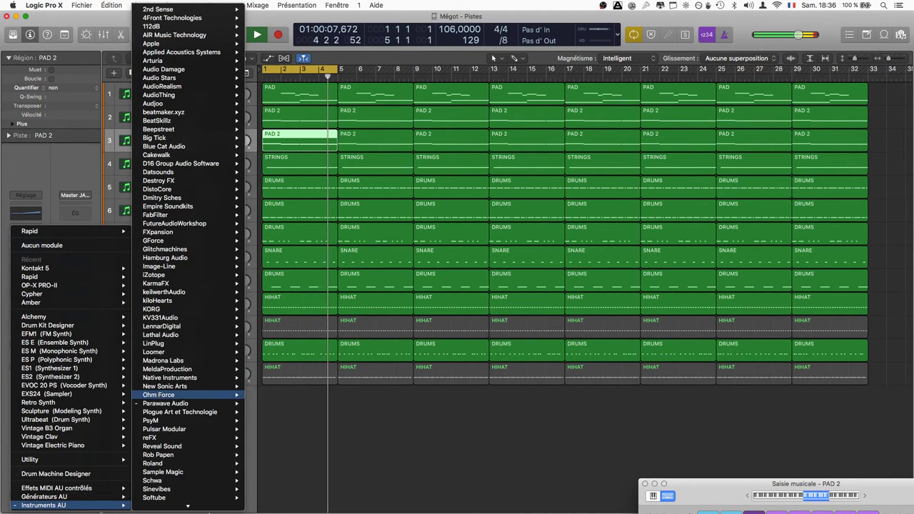
{"action": "mouse_move", "coordinate": [154, 454]}
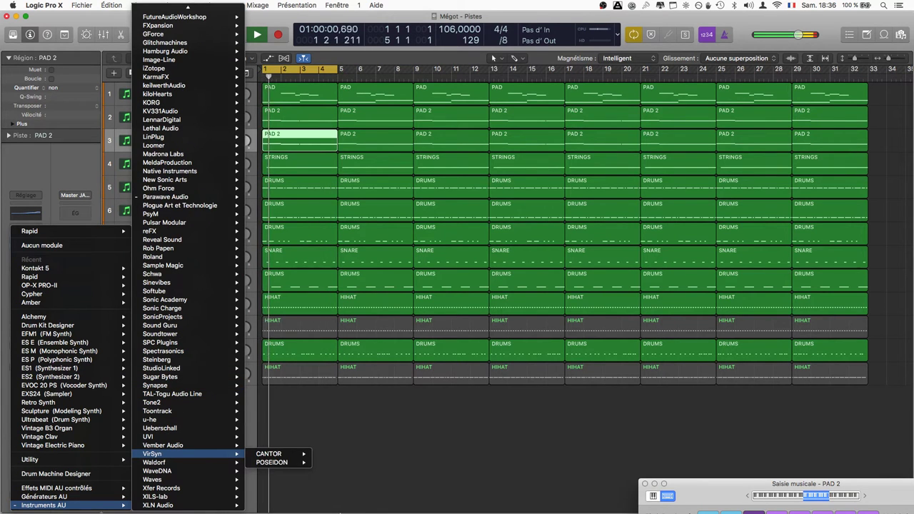
{"action": "mouse_move", "coordinate": [196, 491]}
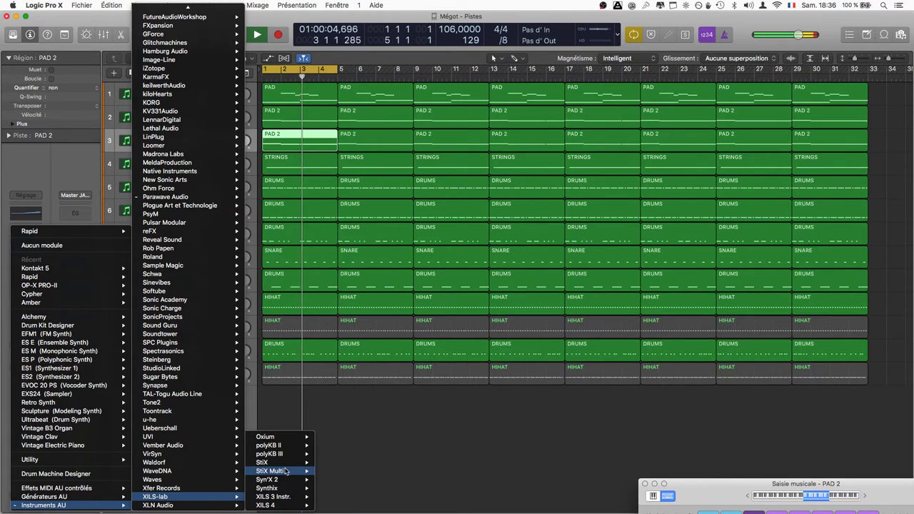
{"action": "mouse_move", "coordinate": [289, 454]}
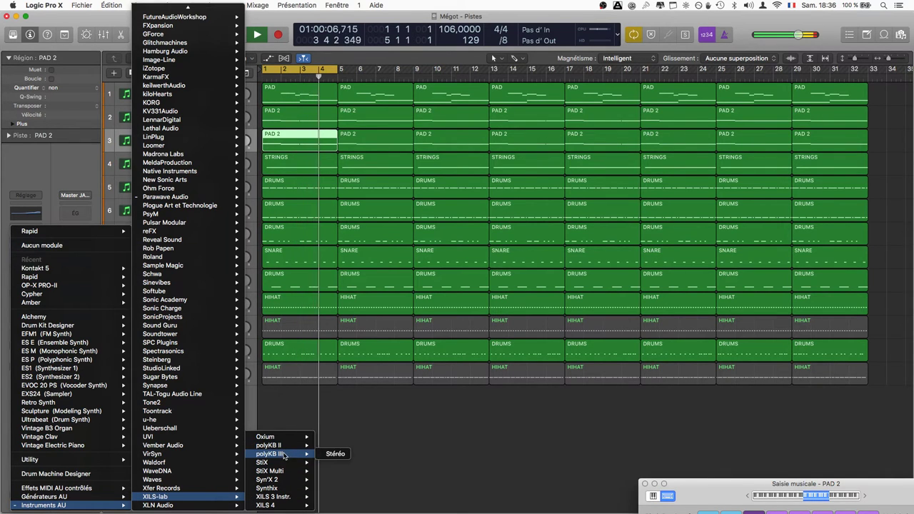
{"action": "left_click", "coordinate": [341, 455]}
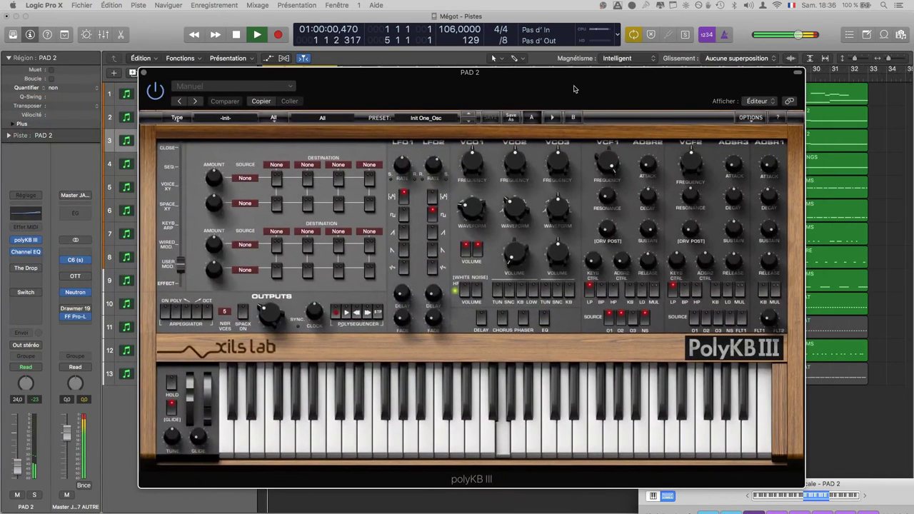
Sort the polyKB III presets by Bank and load KY CS organ K from UNISON BANK.
{"action": "left_click", "coordinate": [215, 117]}
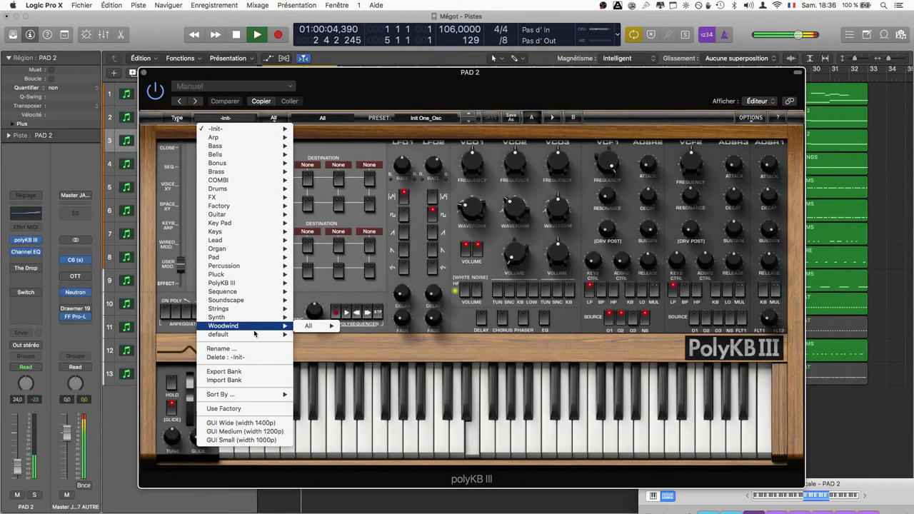
{"action": "left_click", "coordinate": [172, 119]}
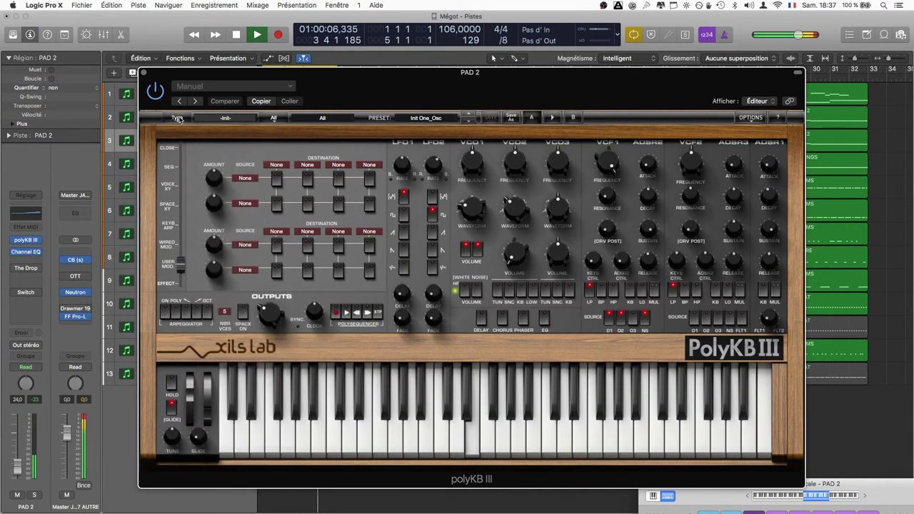
{"action": "left_click", "coordinate": [172, 119]}
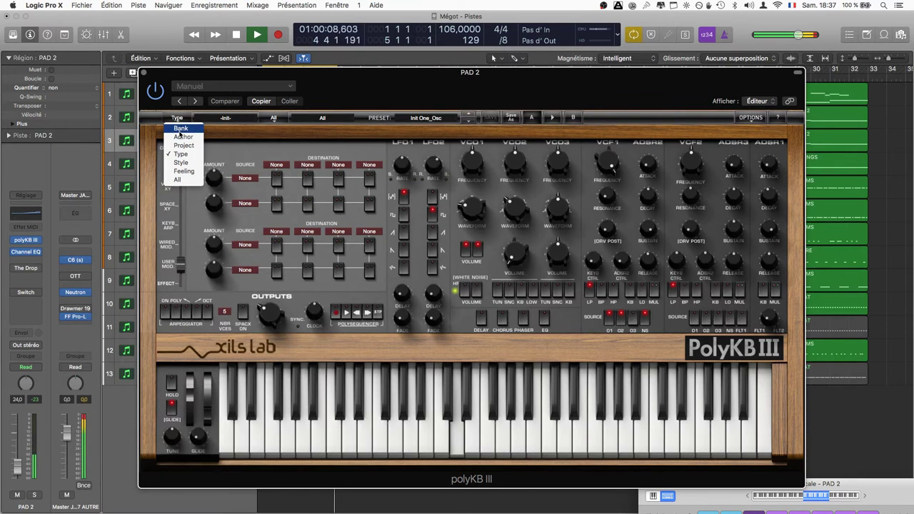
{"action": "left_click", "coordinate": [181, 129]}
{"action": "left_click", "coordinate": [240, 121]}
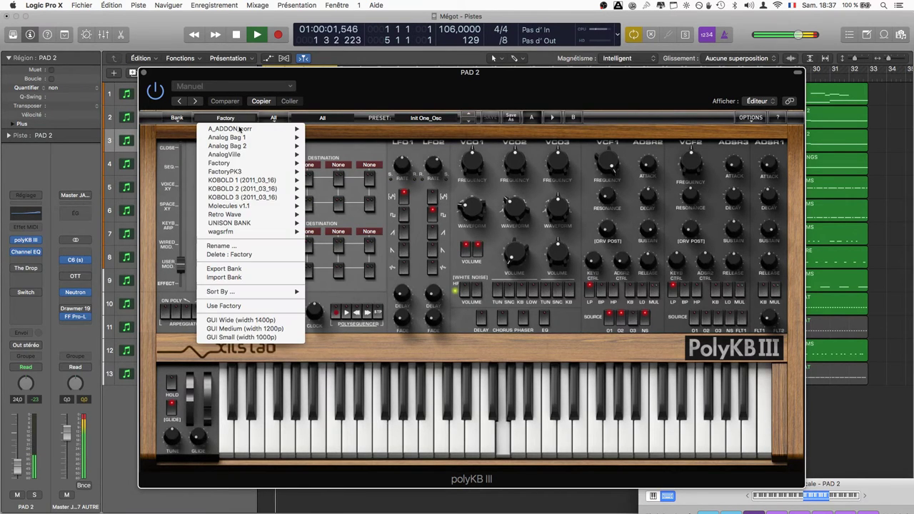
{"action": "mouse_move", "coordinate": [256, 224]}
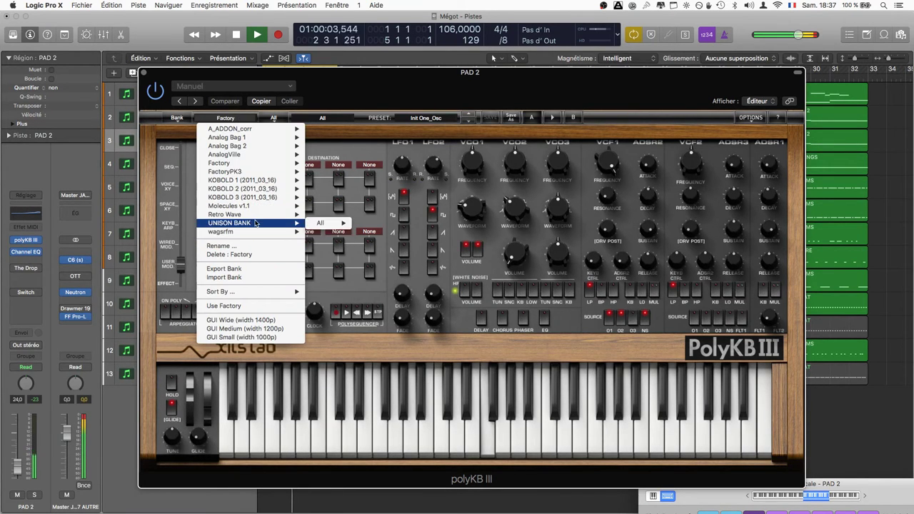
{"action": "mouse_move", "coordinate": [335, 226]}
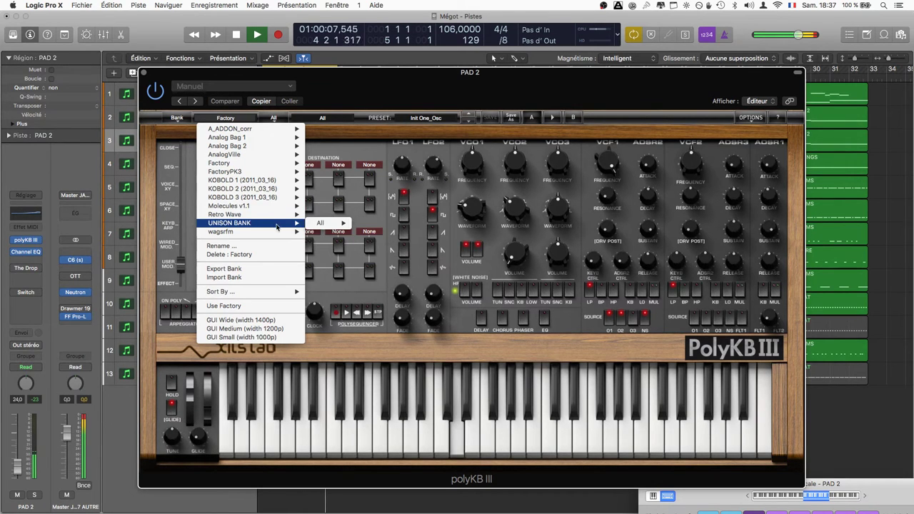
{"action": "left_click", "coordinate": [378, 224]}
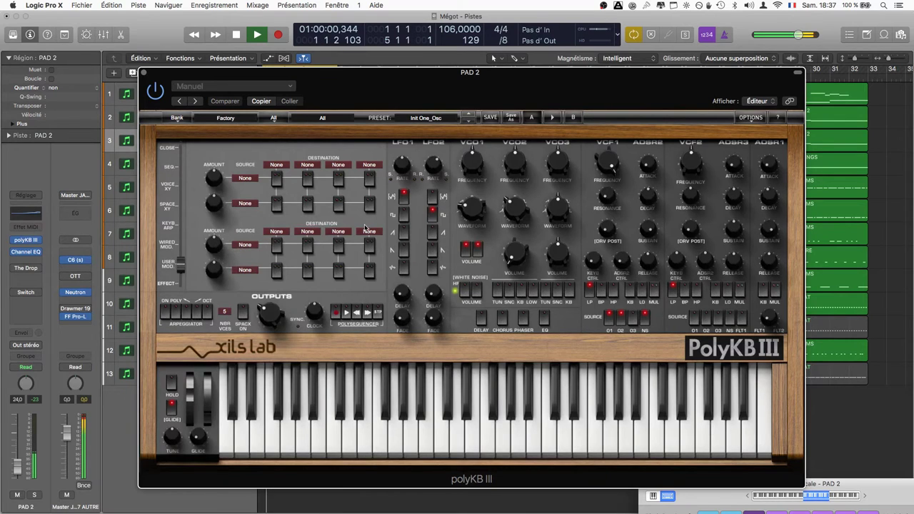
{"action": "left_click_drag", "start_coordinate": [421, 88], "coordinate": [439, 48]}
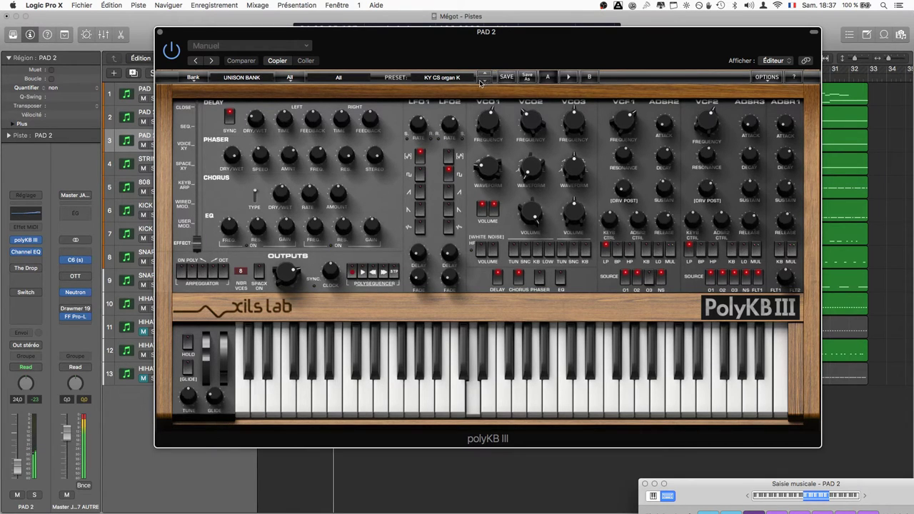
Load the PA Alpha Centauri LtZ preset from the AnalogVille bank in polyKB III.
{"action": "left_click_drag", "start_coordinate": [363, 50], "coordinate": [426, 49]}
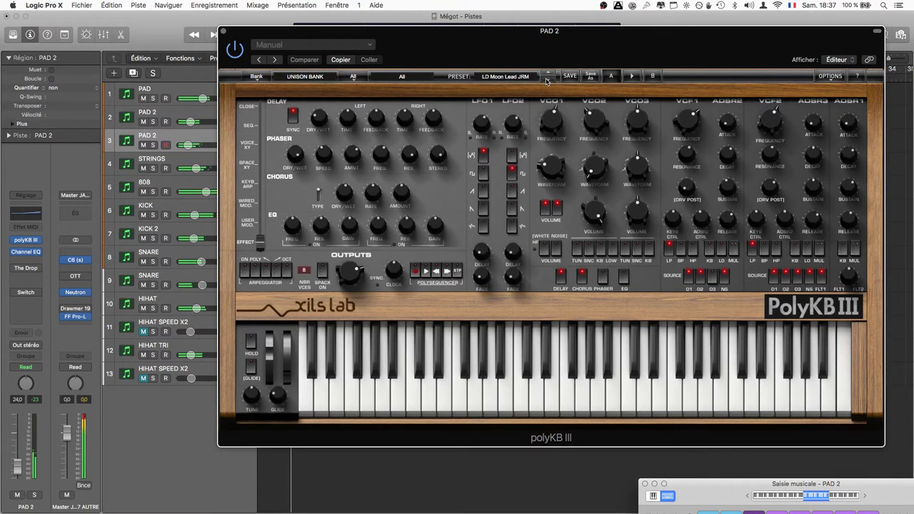
{"action": "left_click_drag", "start_coordinate": [414, 45], "coordinate": [466, 56]}
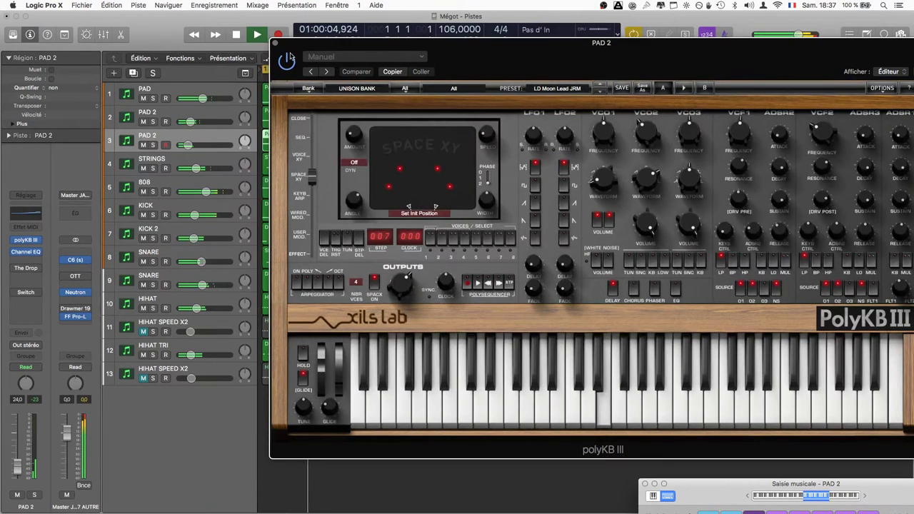
{"action": "left_click", "coordinate": [352, 89]}
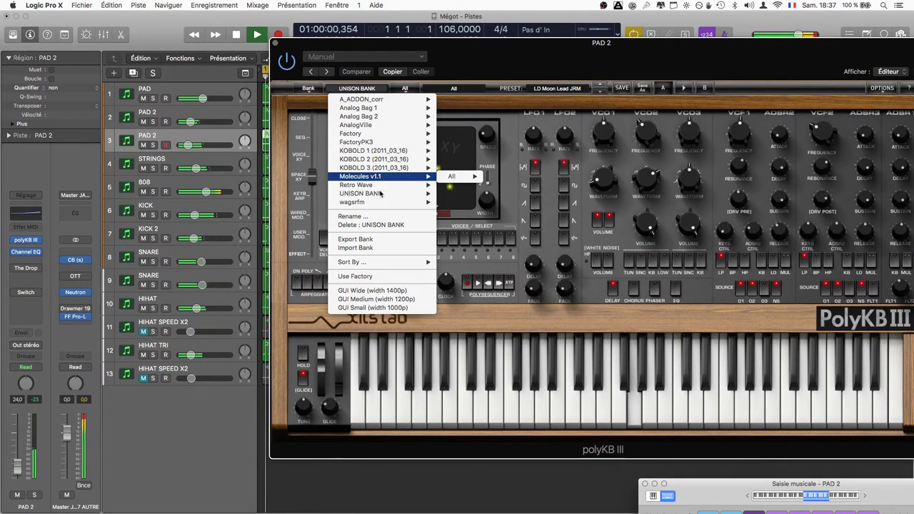
{"action": "mouse_move", "coordinate": [379, 205]}
{"action": "mouse_move", "coordinate": [381, 188]}
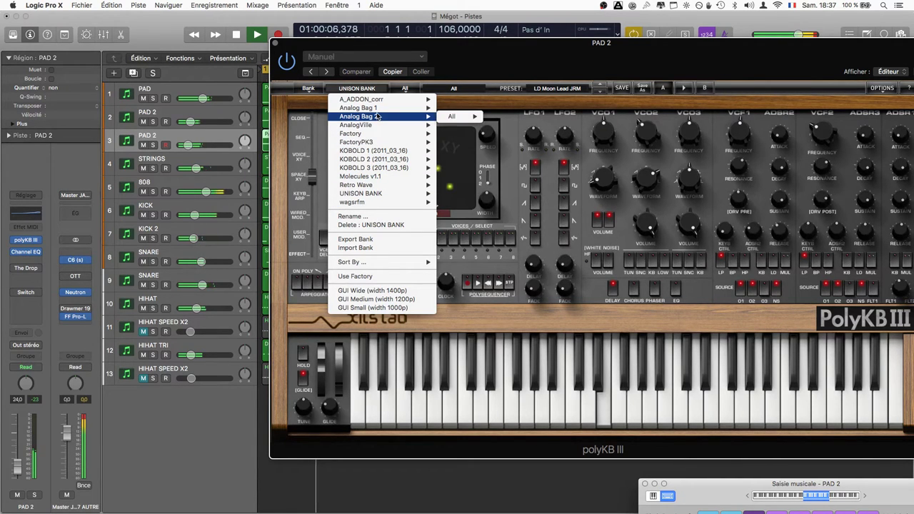
{"action": "mouse_move", "coordinate": [379, 126]}
{"action": "mouse_move", "coordinate": [463, 129]}
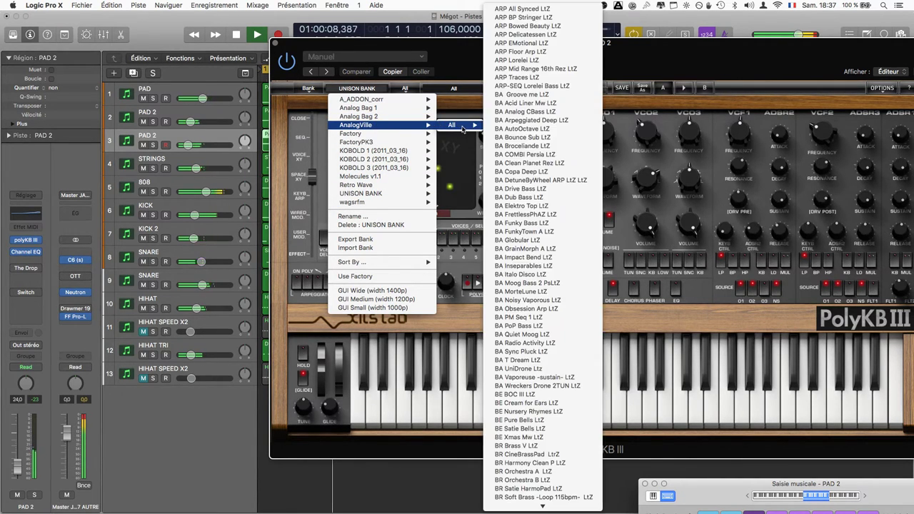
{"action": "scroll", "coordinate": [526, 137], "scroll_direction": "down", "scroll_amount": 15}
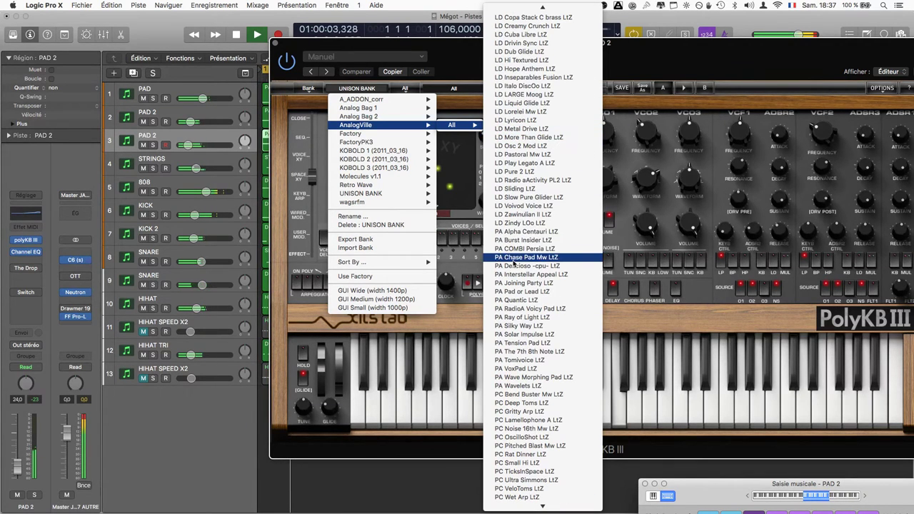
{"action": "scroll", "coordinate": [523, 242], "scroll_direction": "down", "scroll_amount": 2}
{"action": "left_click", "coordinate": [525, 231]}
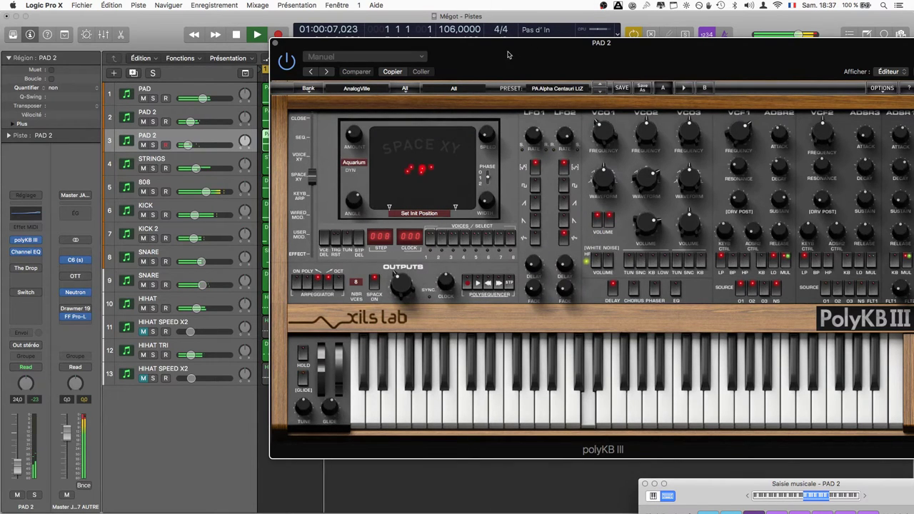
Solo the duplicated PAD 2 track, keeping the polyKB III window clear of the track headers.
{"action": "left_click_drag", "start_coordinate": [508, 54], "coordinate": [383, 52]}
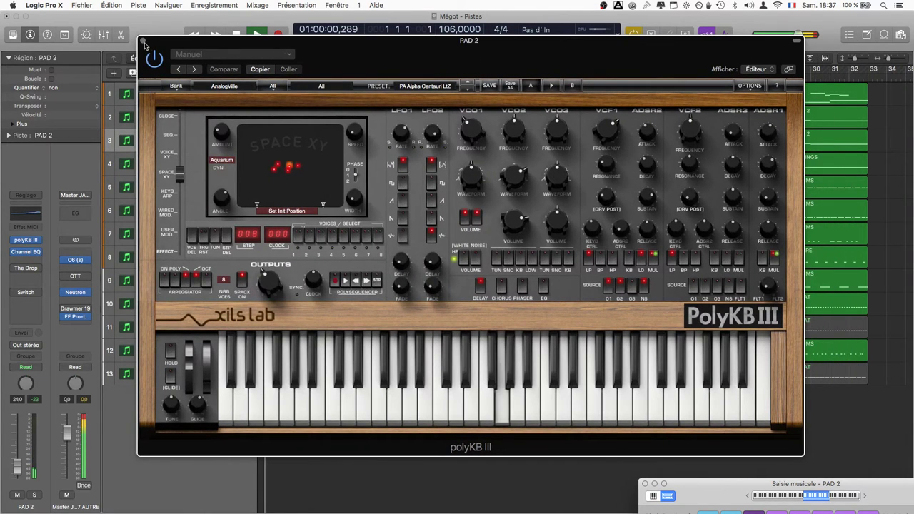
{"action": "left_click_drag", "start_coordinate": [216, 47], "coordinate": [515, 100]}
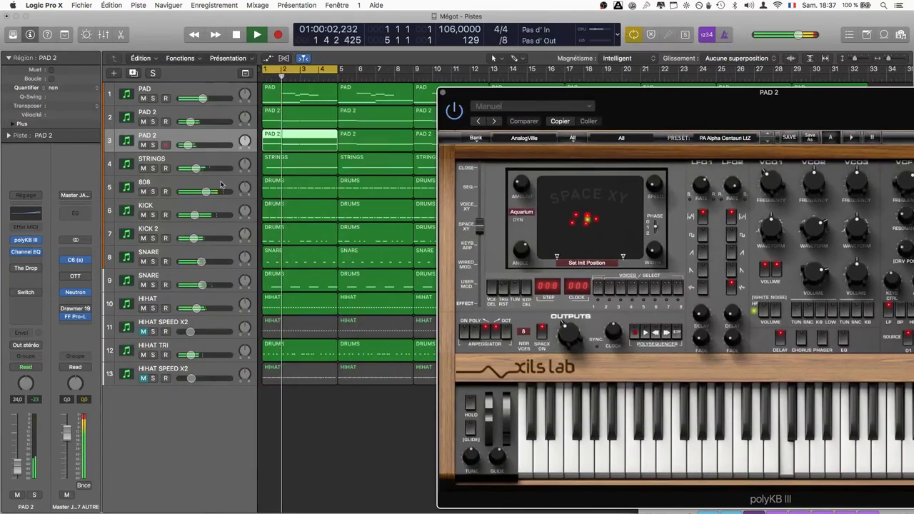
{"action": "left_click", "coordinate": [154, 145]}
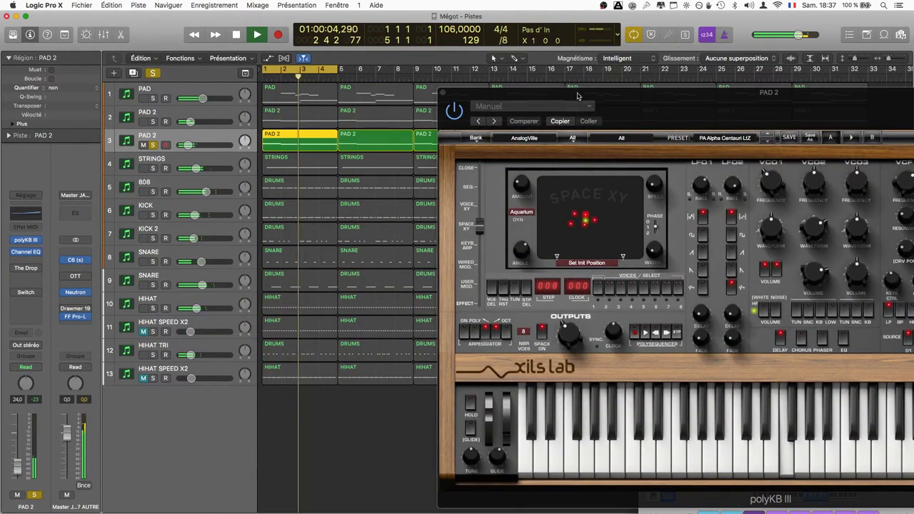
Advance through the AnalogVille presets to PA COMBI Persia LtZ and close the polyKB III window.
{"action": "left_click_drag", "start_coordinate": [648, 104], "coordinate": [318, 114]}
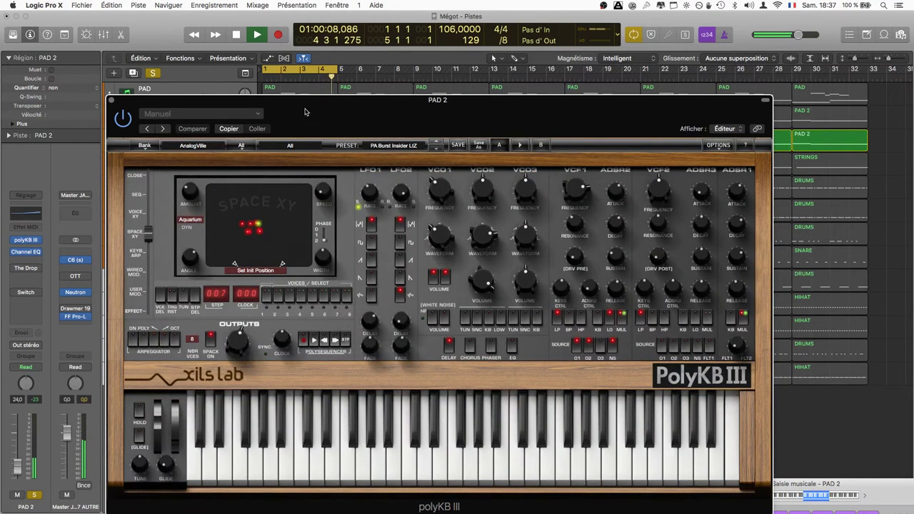
{"action": "left_click_drag", "start_coordinate": [306, 112], "coordinate": [465, 143]}
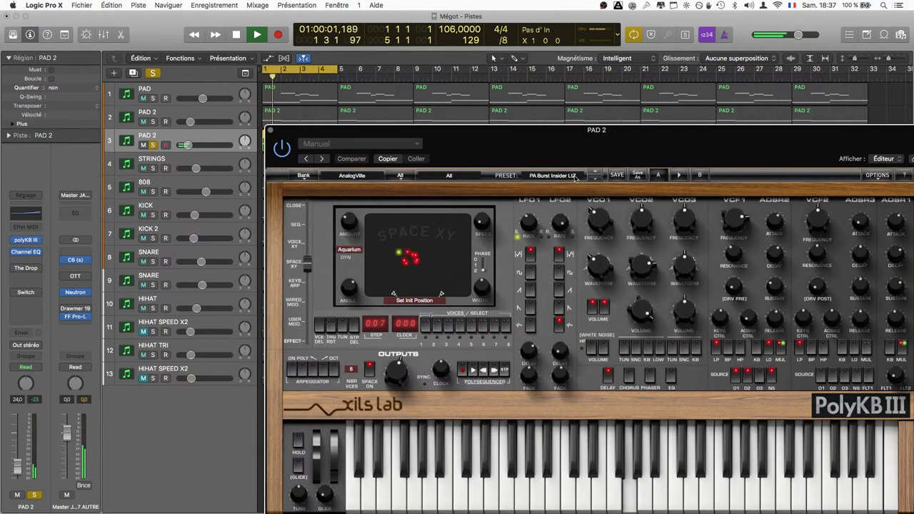
{"action": "left_click", "coordinate": [596, 178]}
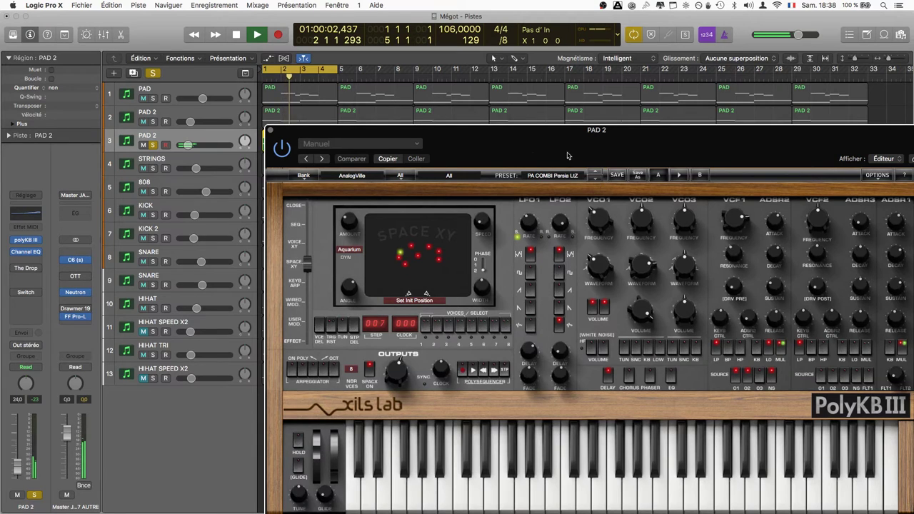
{"action": "left_click_drag", "start_coordinate": [568, 156], "coordinate": [346, 169]}
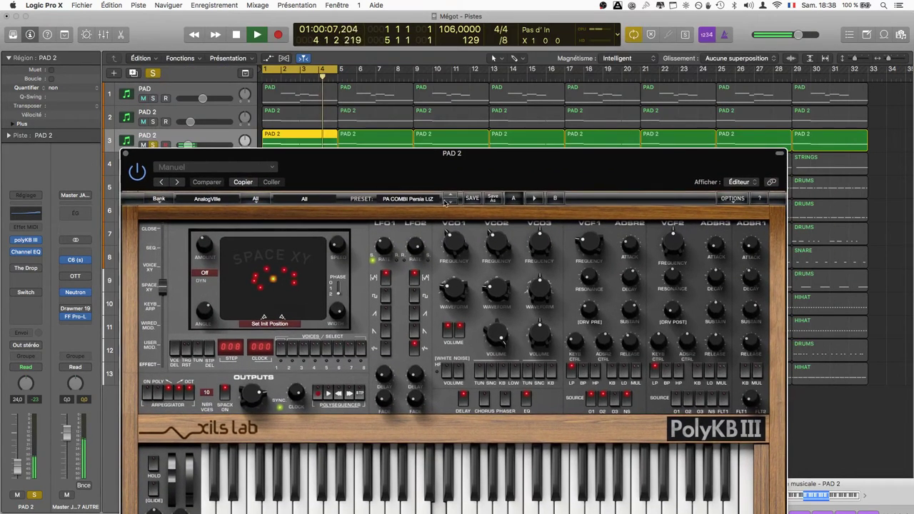
{"action": "left_click", "coordinate": [124, 154]}
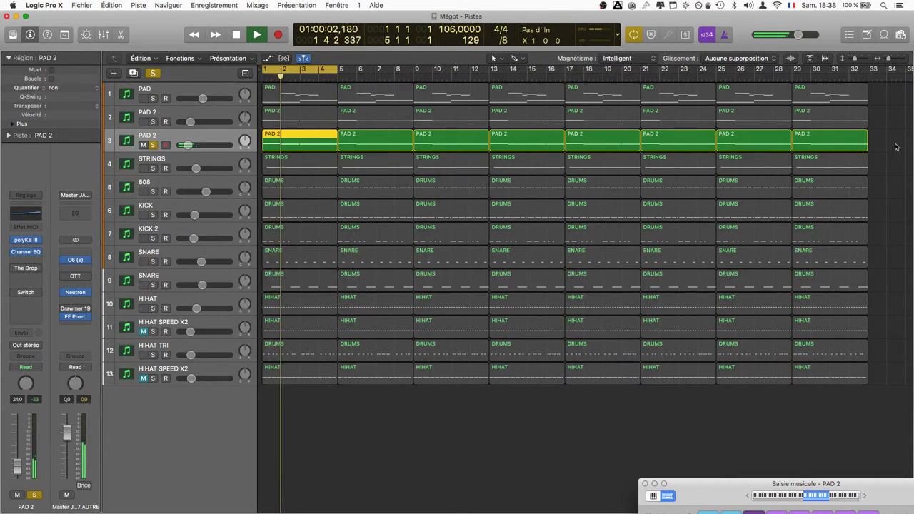
Transpose all notes in the eight regions of the duplicated PAD 2 track up one octave in the piano roll.
{"action": "left_click", "coordinate": [748, 145]}
{"action": "key", "text": "shift+s"}
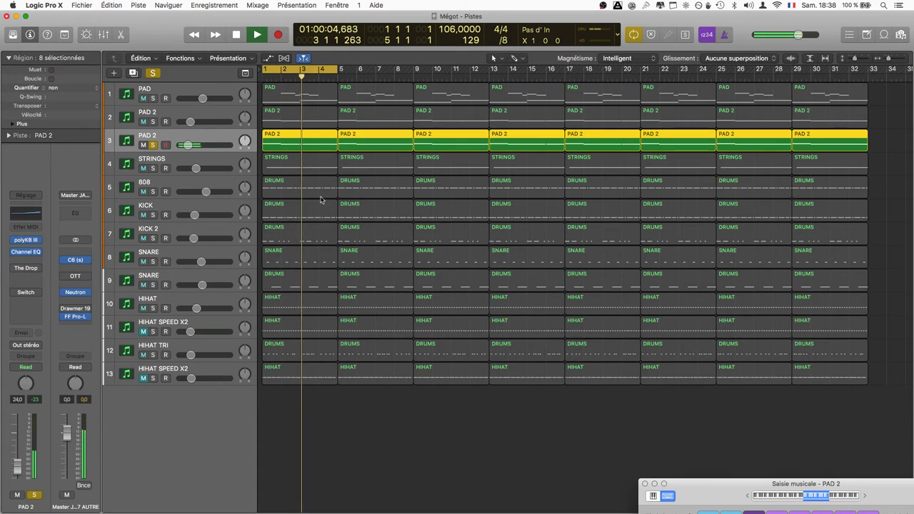
{"action": "double_click", "coordinate": [283, 138]}
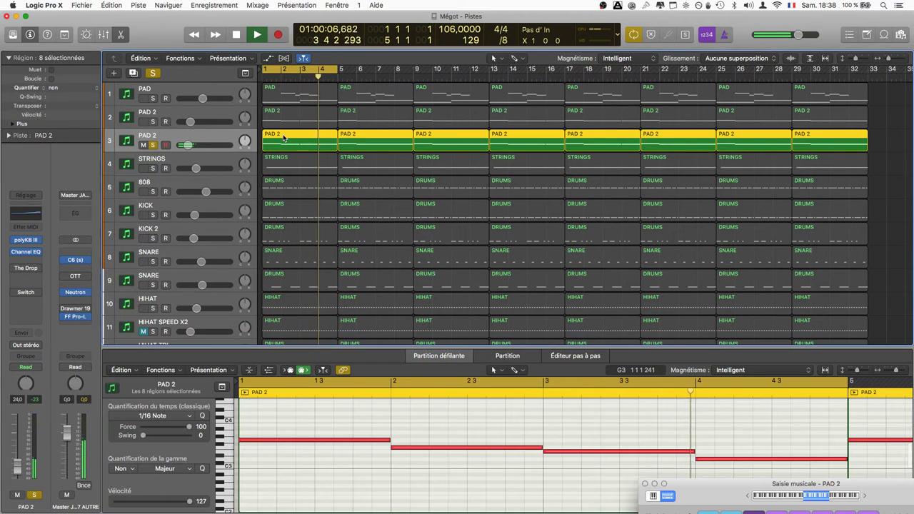
{"action": "left_click", "coordinate": [258, 430]}
{"action": "key", "text": "super+a"}
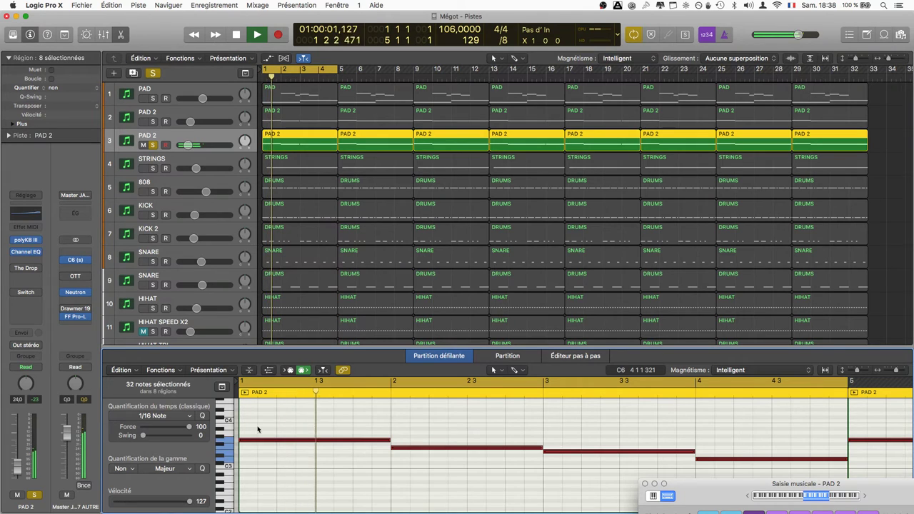
{"action": "scroll", "coordinate": [264, 443], "scroll_direction": "up", "scroll_amount": 2}
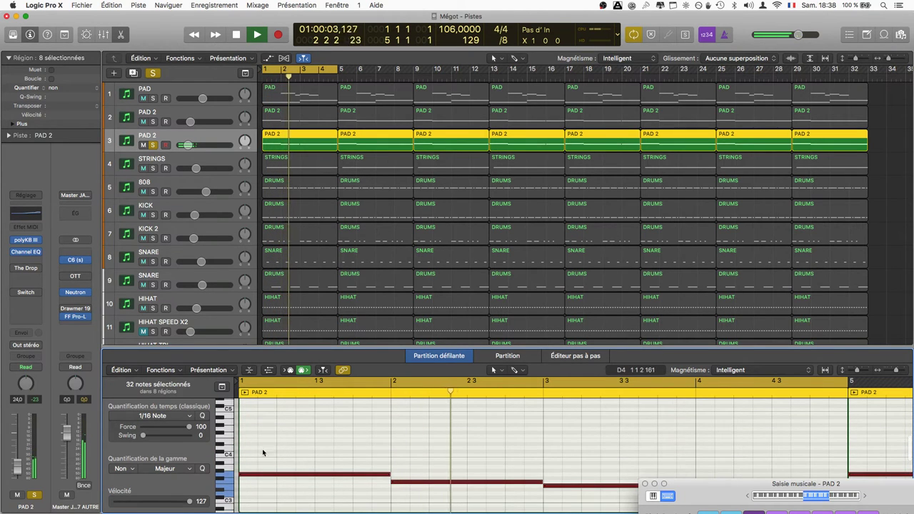
{"action": "left_click_drag", "start_coordinate": [250, 475], "coordinate": [248, 431]}
{"action": "left_click", "coordinate": [337, 411]}
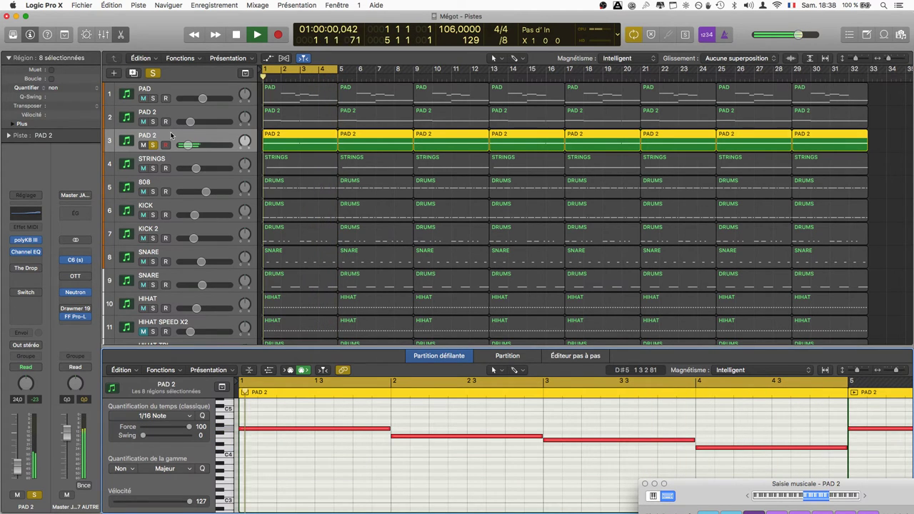
Reopen polyKB III on the duplicated PAD 2 track and lower its VCF1 filter frequency.
{"action": "left_click", "coordinate": [300, 141]}
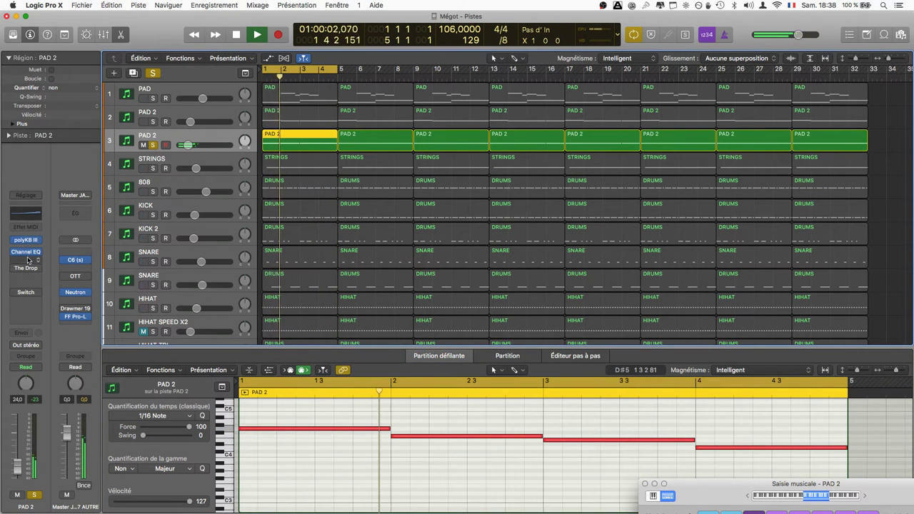
{"action": "mouse_move", "coordinate": [25, 242]}
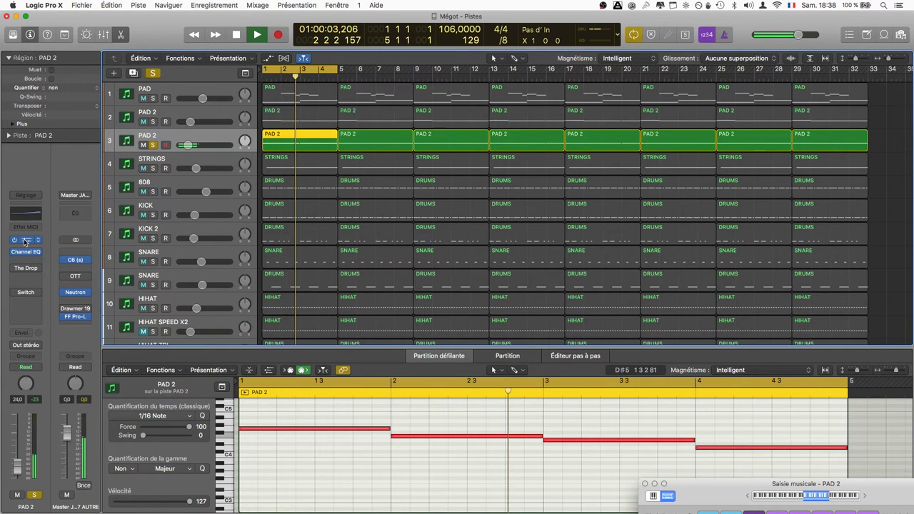
{"action": "left_click", "coordinate": [25, 241]}
{"action": "left_click_drag", "start_coordinate": [596, 161], "coordinate": [613, 56]}
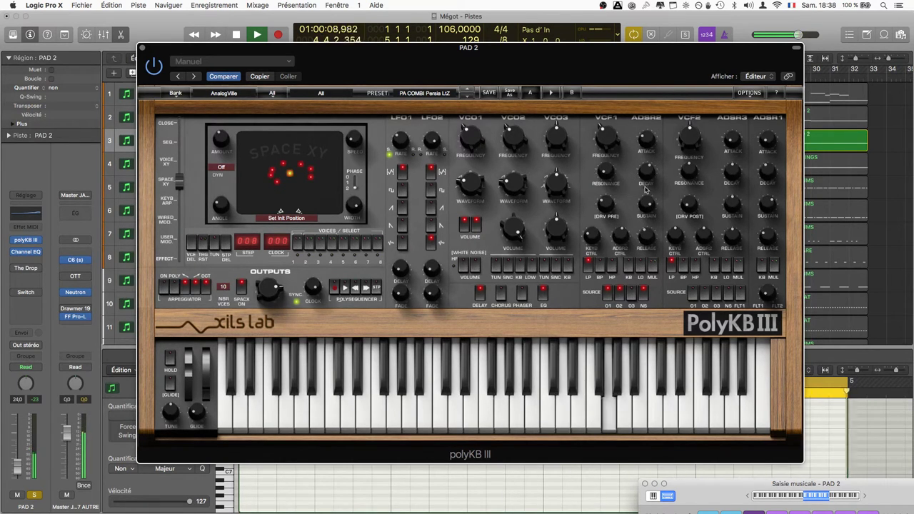
{"action": "left_click_drag", "start_coordinate": [607, 135], "coordinate": [601, 146]}
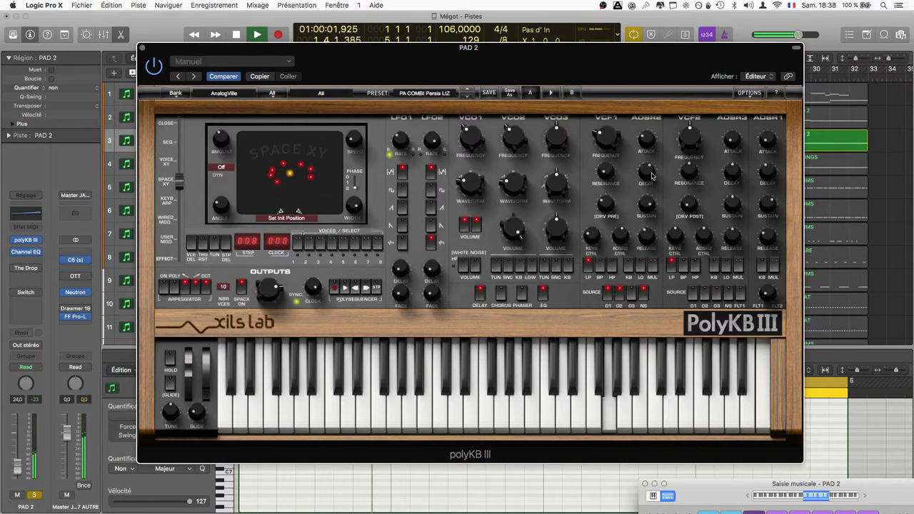
{"action": "mouse_move", "coordinate": [643, 171]}
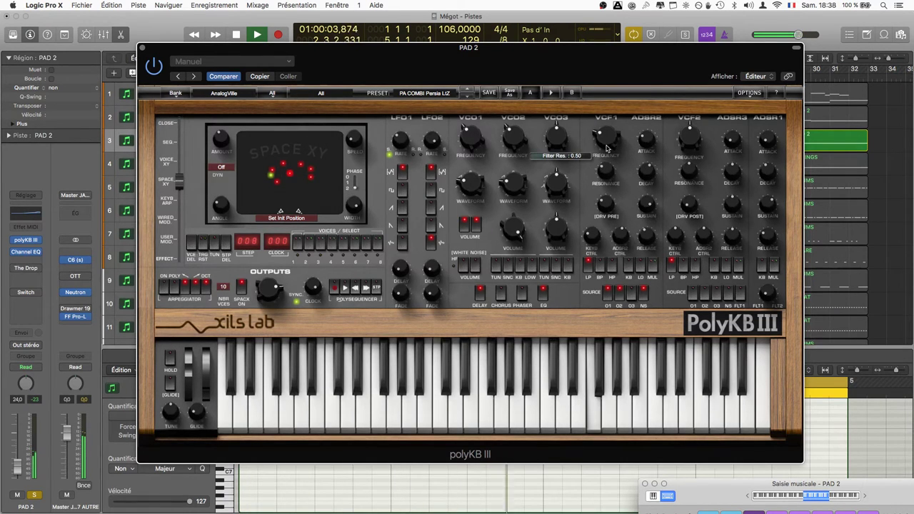
{"action": "left_click_drag", "start_coordinate": [606, 148], "coordinate": [609, 146]}
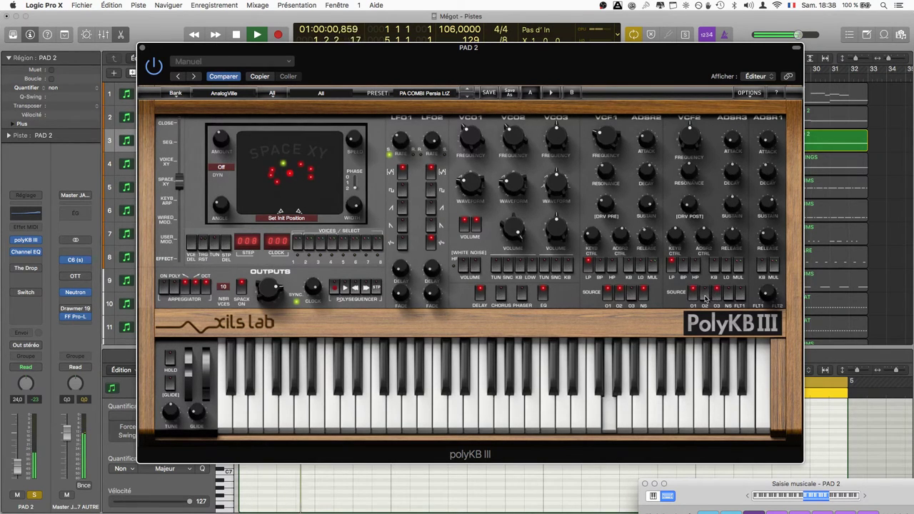
Enable the O1, O2, O3, NS and FLT1 sources for VCF2 and adjust its filter frequency and ADSR3 envelope.
{"action": "left_click", "coordinate": [728, 293]}
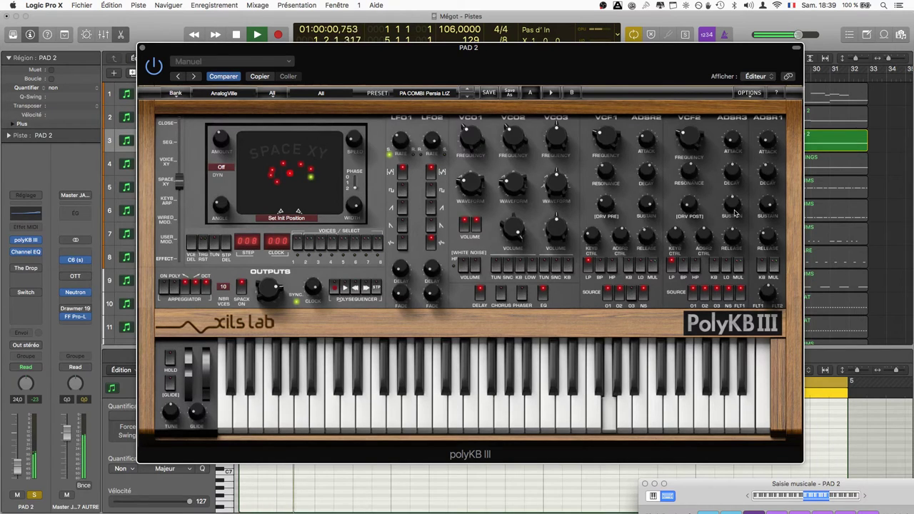
{"action": "left_click_drag", "start_coordinate": [733, 171], "coordinate": [735, 168]}
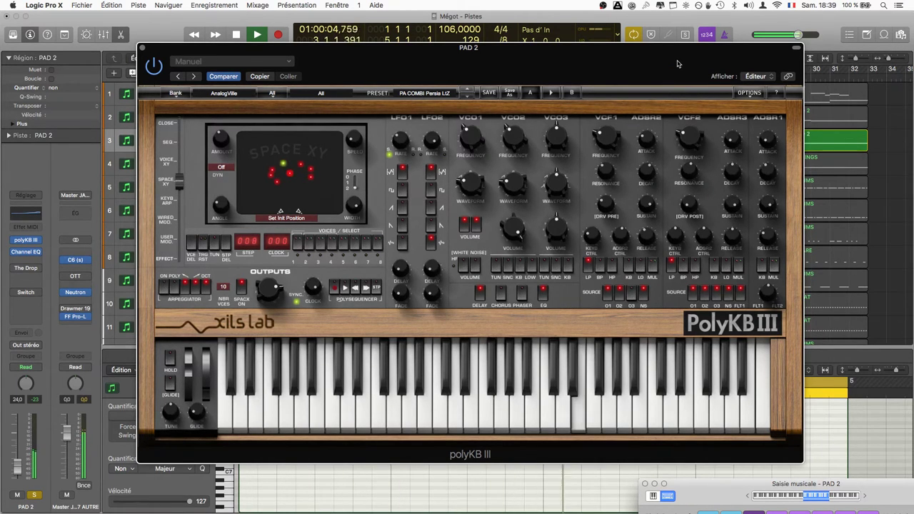
{"action": "left_click_drag", "start_coordinate": [678, 64], "coordinate": [599, 64]}
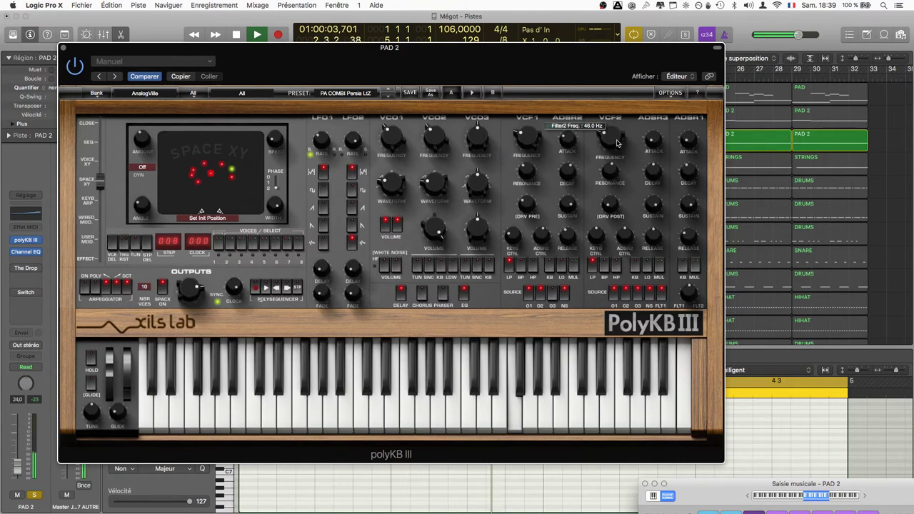
{"action": "scroll", "coordinate": [618, 130], "scroll_direction": "up", "scroll_amount": 3}
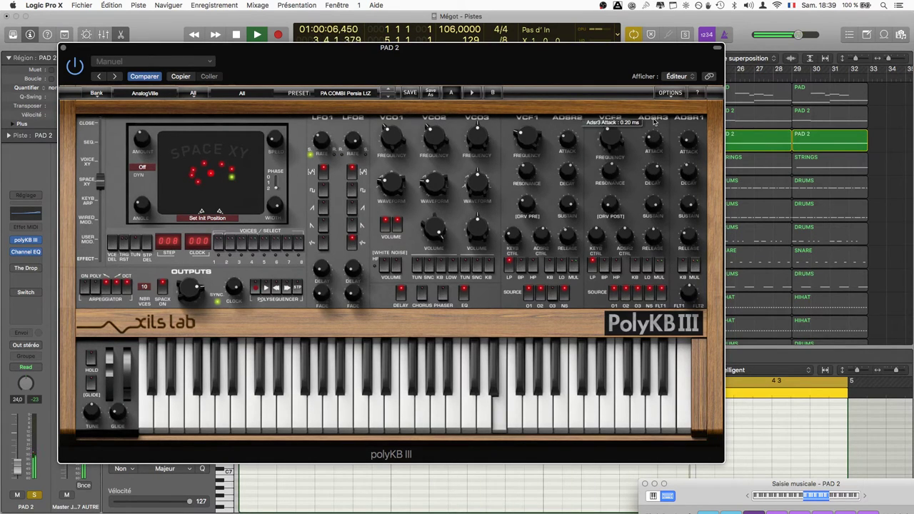
Fine-tune the VCF1 filter frequency of the PA COMBI Persia LtZ sound.
{"action": "mouse_move", "coordinate": [569, 133]}
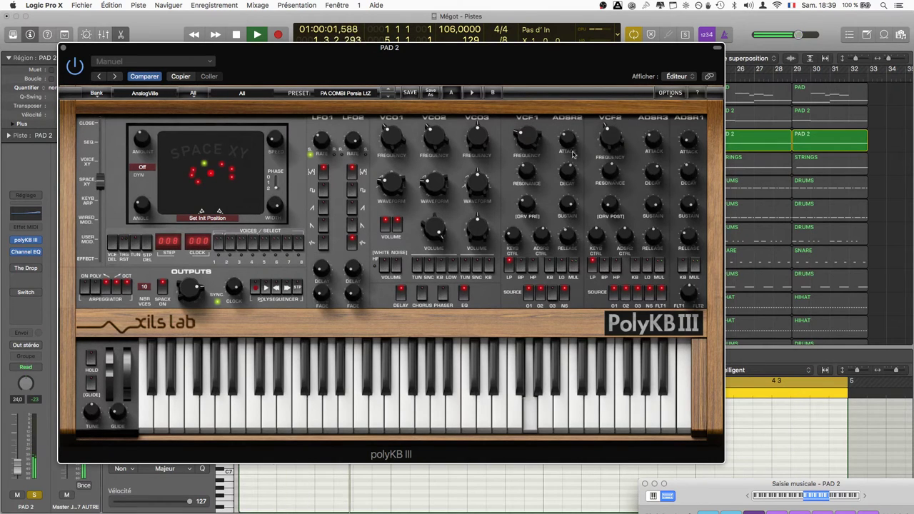
{"action": "mouse_move", "coordinate": [534, 145]}
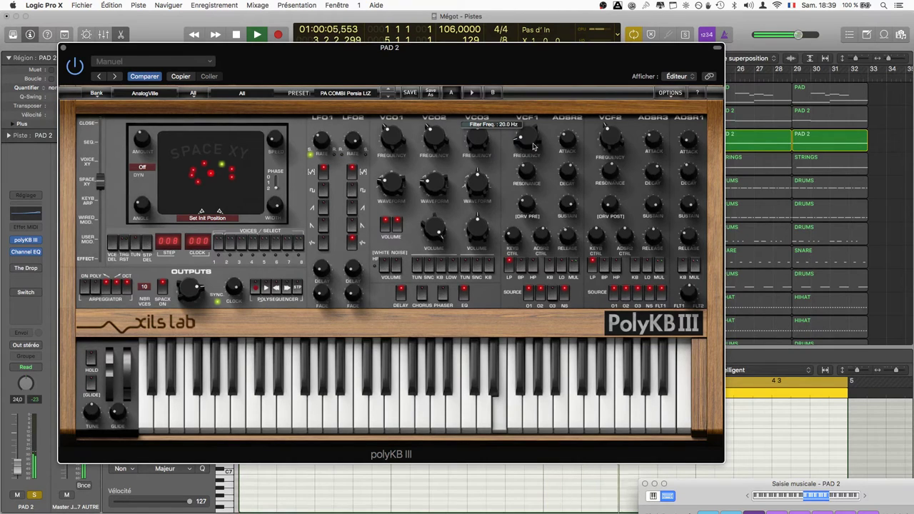
{"action": "left_click_drag", "start_coordinate": [536, 116], "coordinate": [533, 125]}
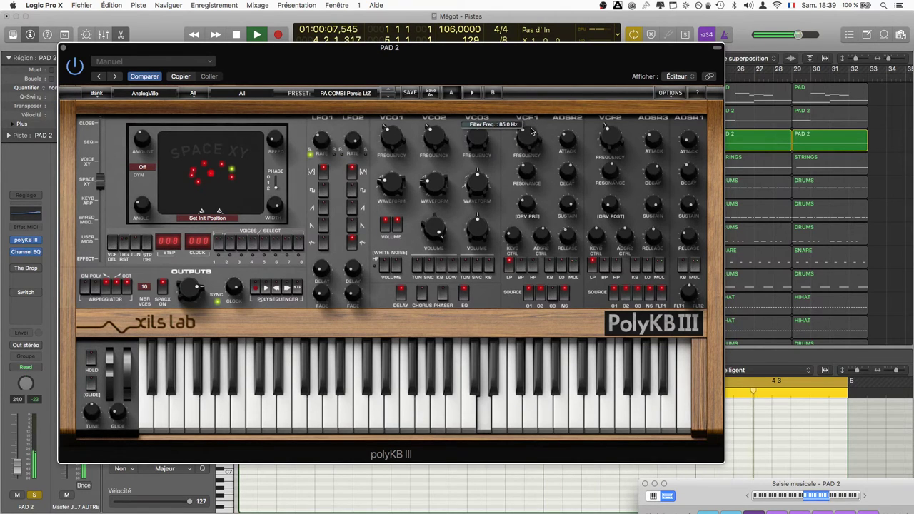
{"action": "mouse_move", "coordinate": [529, 172]}
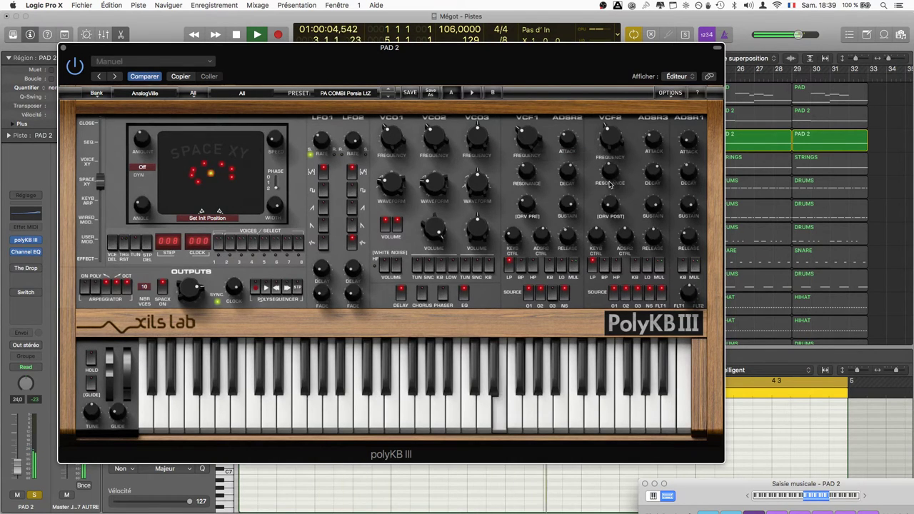
{"action": "left_click_drag", "start_coordinate": [221, 55], "coordinate": [304, 56]}
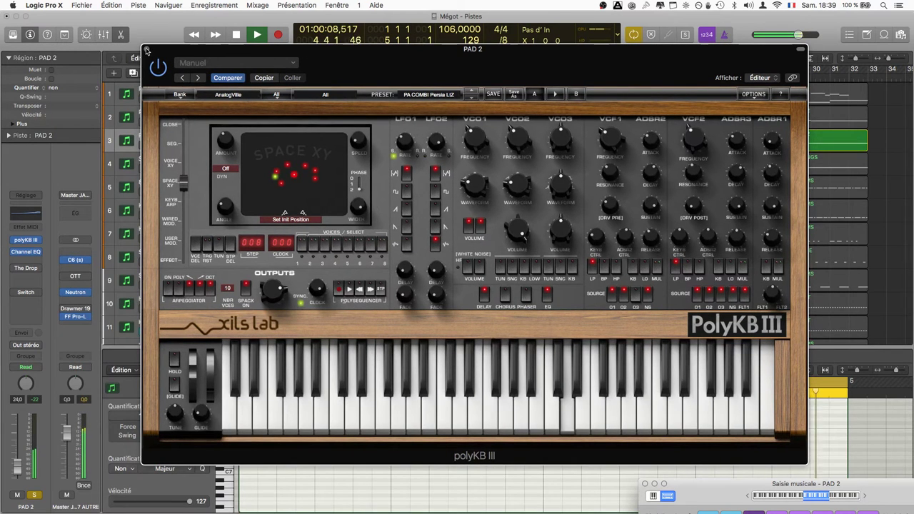
Copy all four notes of the duplicated PAD 2 track's first region one octave higher to double the part.
{"action": "left_click", "coordinate": [146, 50]}
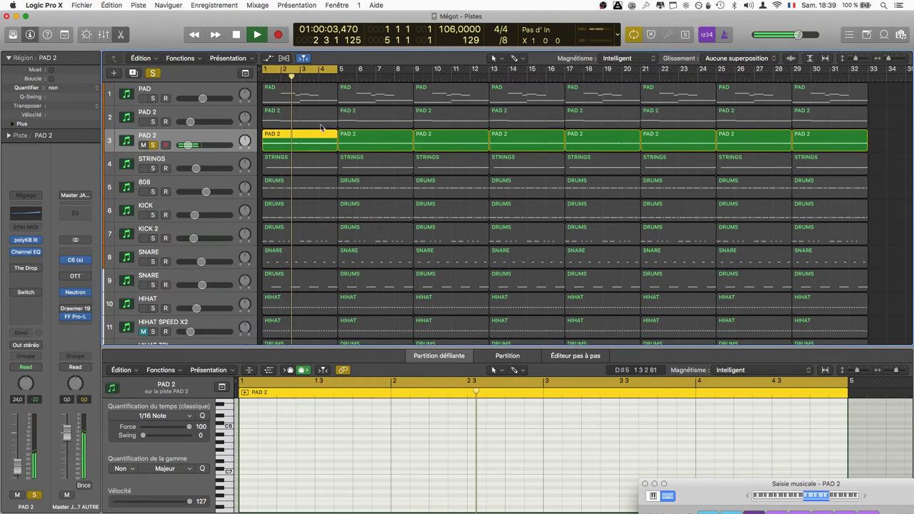
{"action": "scroll", "coordinate": [286, 443], "scroll_direction": "down", "scroll_amount": 10}
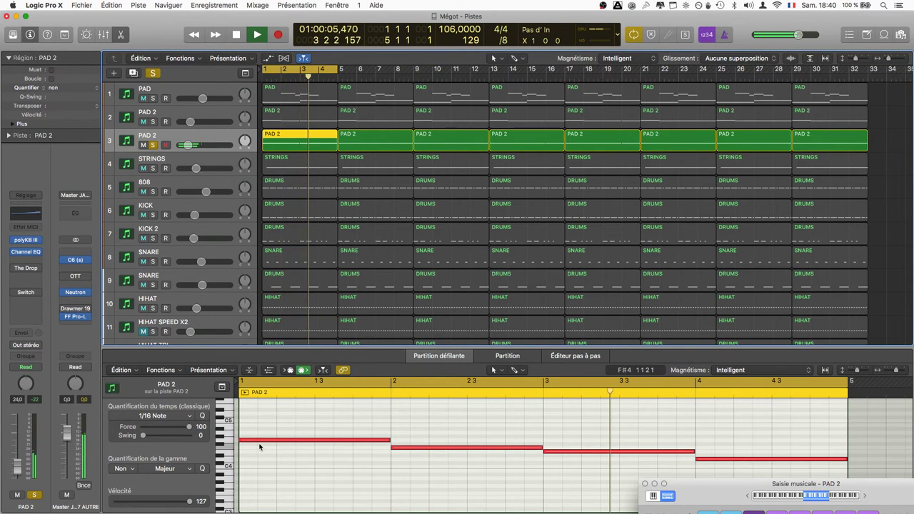
{"action": "key", "text": "super+a"}
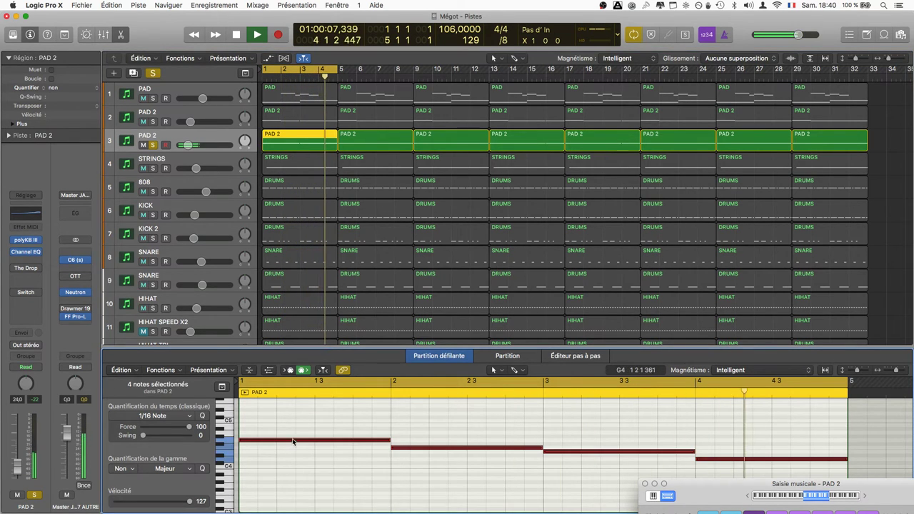
{"action": "scroll", "coordinate": [291, 444], "scroll_direction": "up", "scroll_amount": 4}
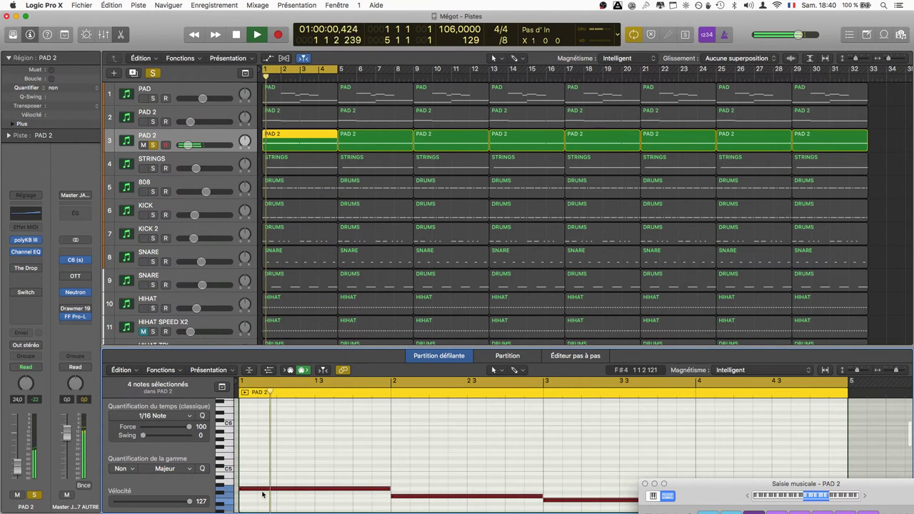
{"action": "mouse_move", "coordinate": [265, 491]}
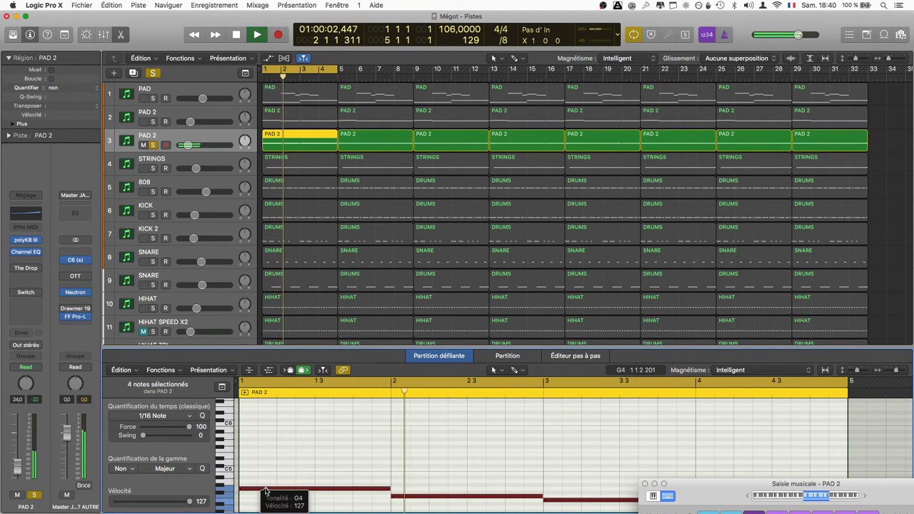
{"action": "left_click_drag", "start_coordinate": [265, 491], "coordinate": [268, 447]}
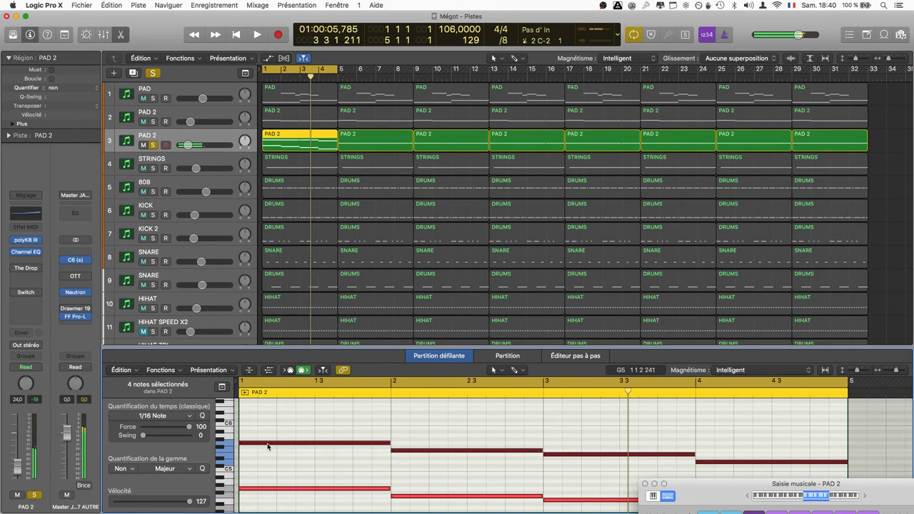
{"action": "key", "text": "space"}
{"action": "left_click", "coordinate": [327, 418]}
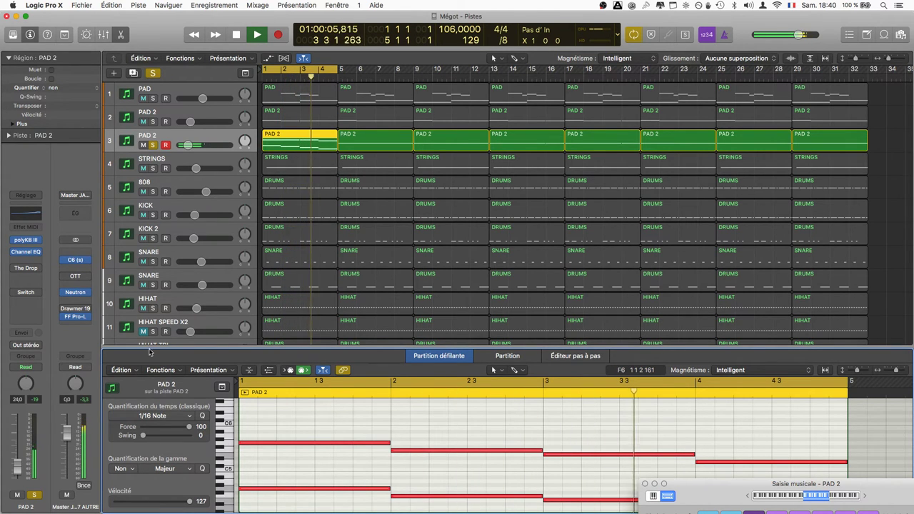
Insert the D16 Group Toraverb reverb on the duplicated PAD 2 track, below the Switch effect.
{"action": "left_click", "coordinate": [27, 306]}
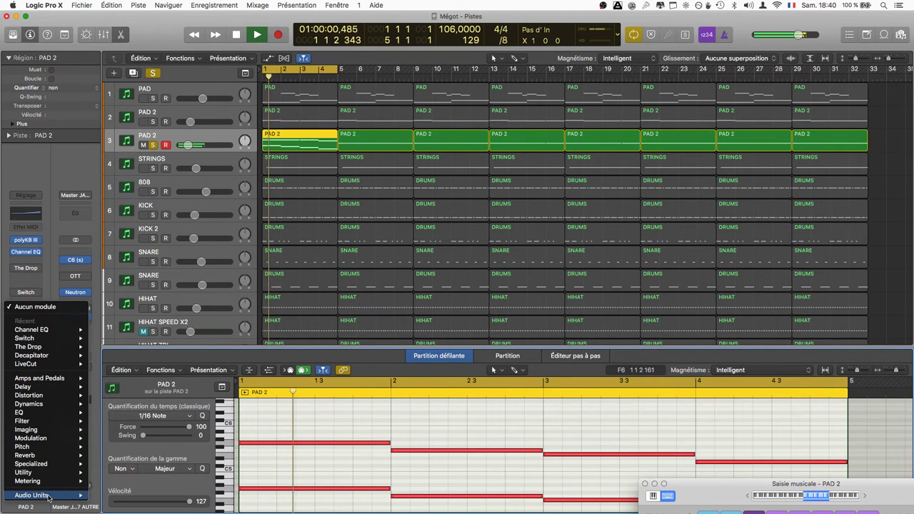
{"action": "mouse_move", "coordinate": [48, 498]}
{"action": "mouse_move", "coordinate": [131, 264]}
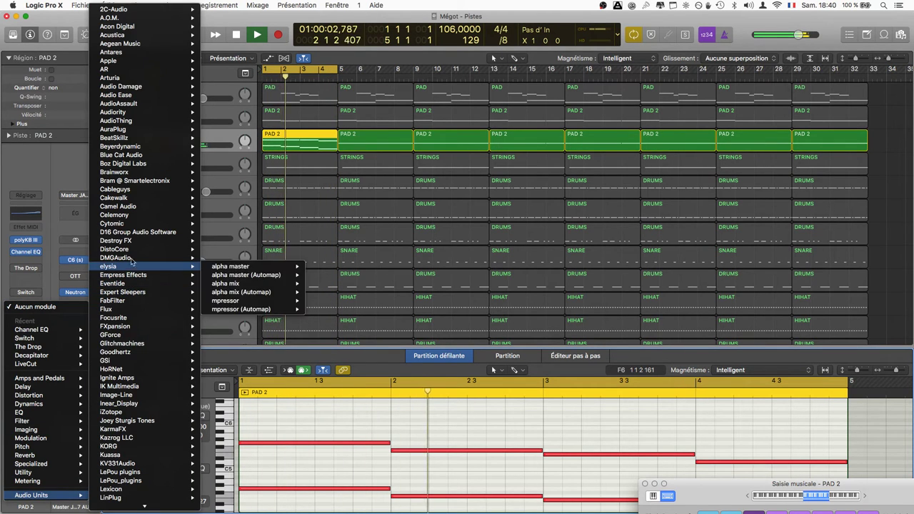
{"action": "mouse_move", "coordinate": [172, 234]}
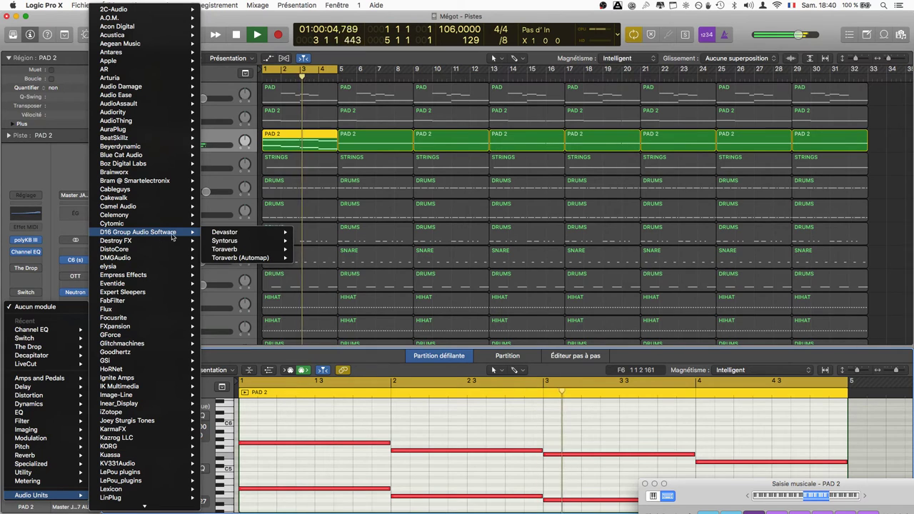
{"action": "mouse_move", "coordinate": [228, 241]}
{"action": "left_click", "coordinate": [309, 250]}
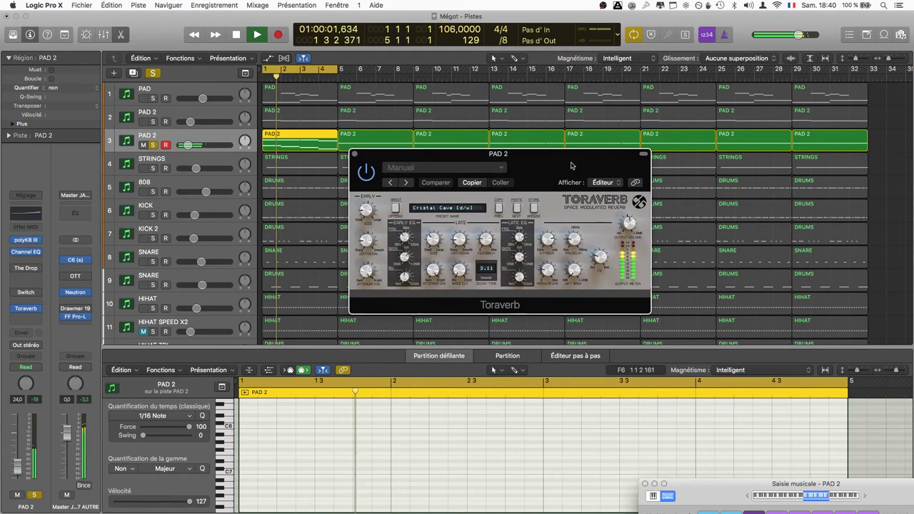
{"action": "left_click_drag", "start_coordinate": [563, 162], "coordinate": [406, 210]}
{"action": "key", "text": "space"}
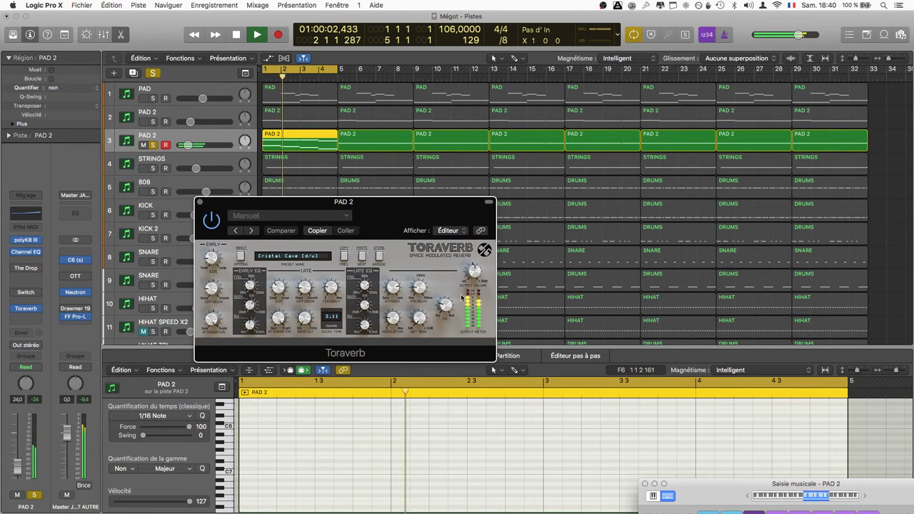
Set Toraverb's dry/wet mix to 56/44% and load the Mutiny on Bounty preset from the Wet bank.
{"action": "left_click_drag", "start_coordinate": [445, 306], "coordinate": [447, 291]}
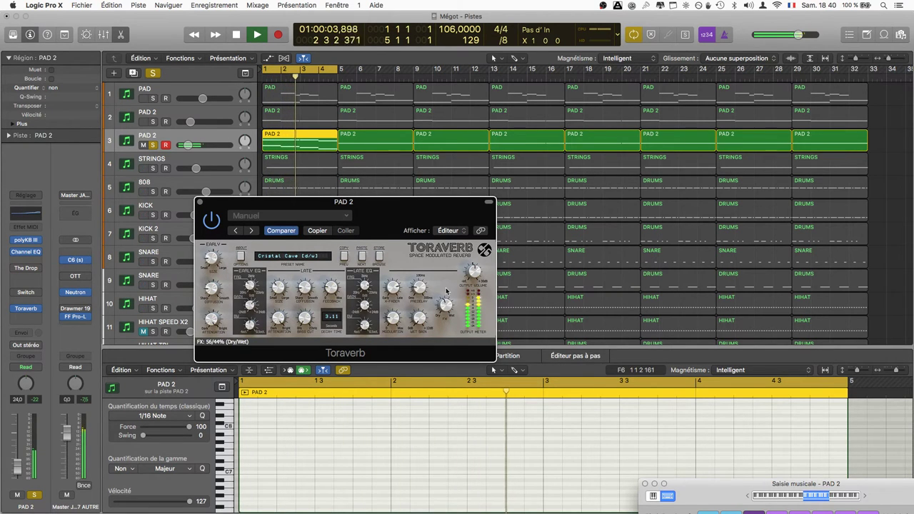
{"action": "left_click", "coordinate": [379, 256]}
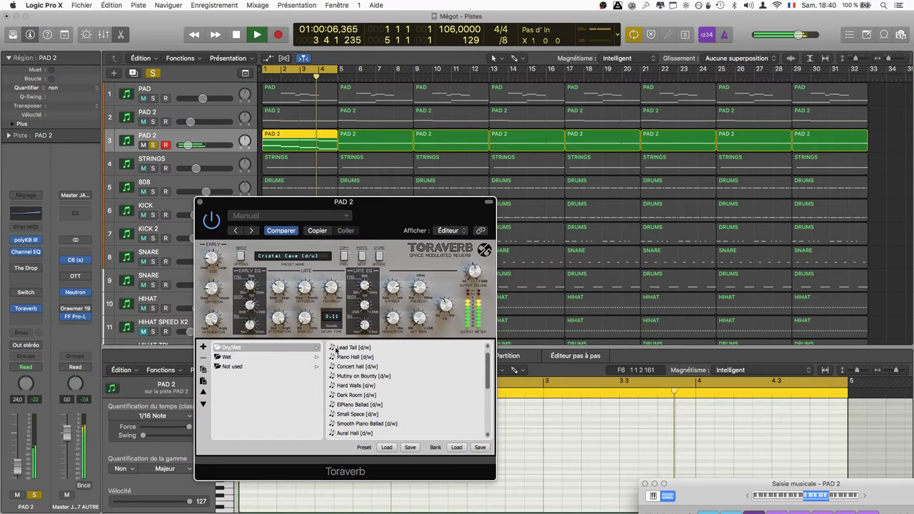
{"action": "left_click", "coordinate": [226, 357]}
{"action": "left_click", "coordinate": [347, 348]}
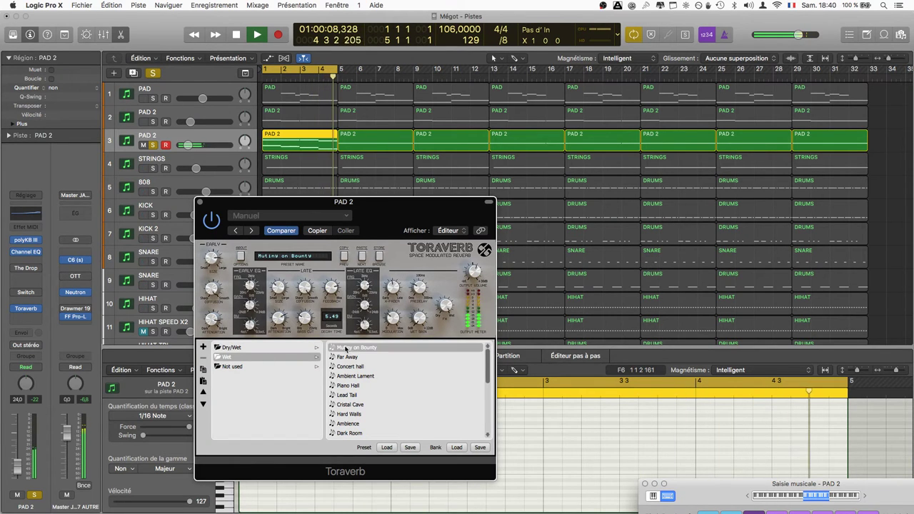
Close Toraverb and raise the duplicated PAD 2 track's volume to -20.5 dB.
{"action": "left_click", "coordinate": [200, 204]}
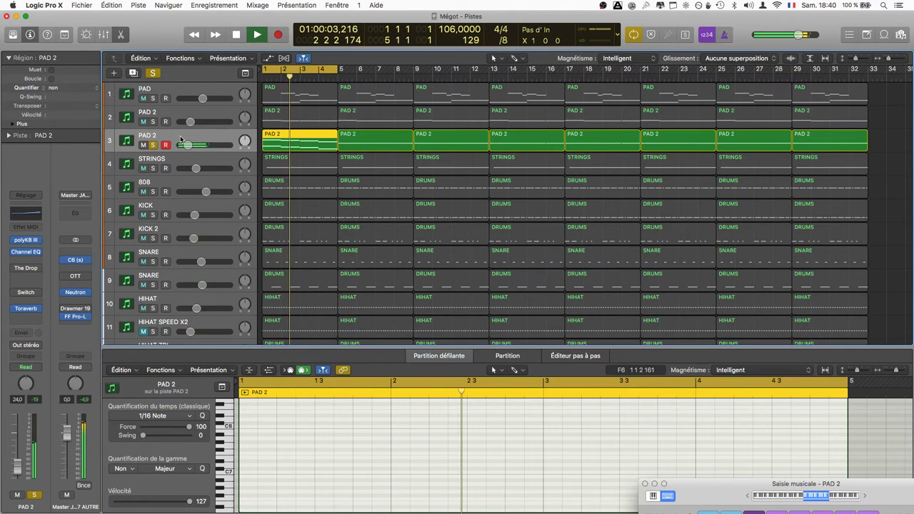
{"action": "left_click_drag", "start_coordinate": [185, 145], "coordinate": [169, 149]}
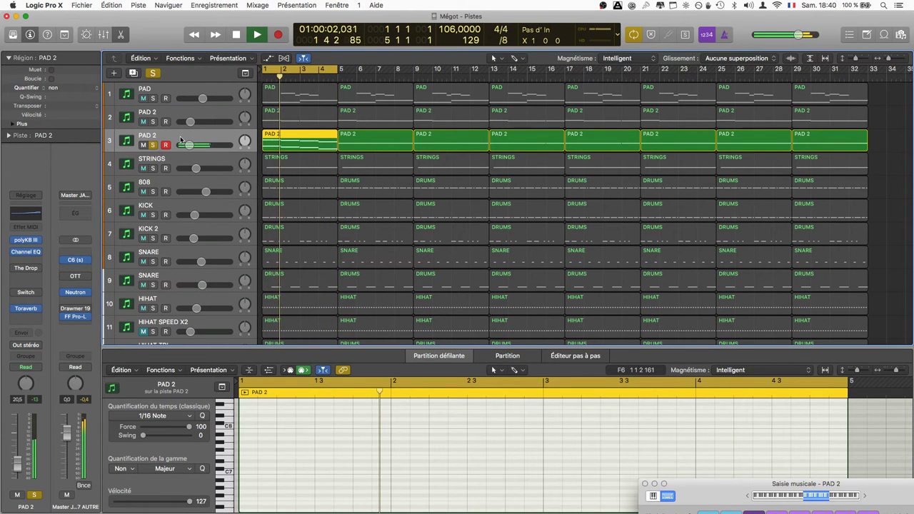
Enable The Drop filter on the duplicated PAD 2 track and load its Synth preset Pad AirySwirlingPhases.
{"action": "mouse_move", "coordinate": [20, 270]}
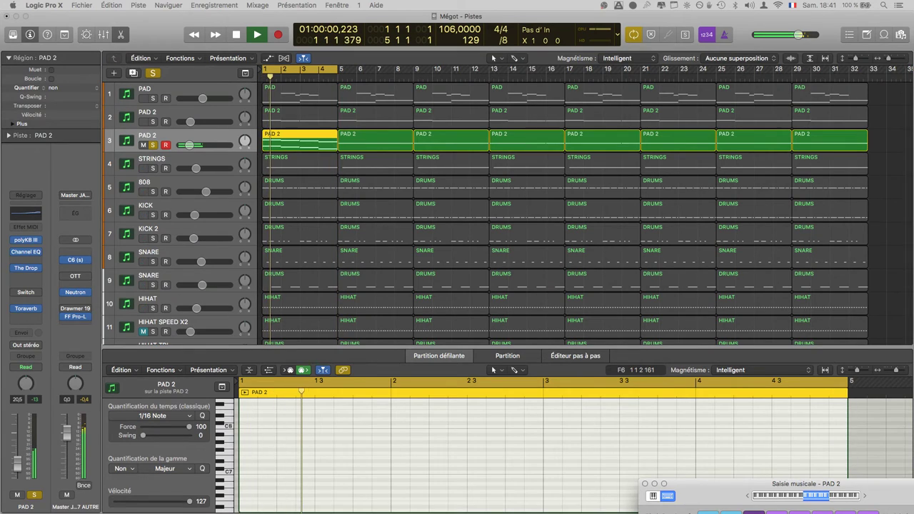
{"action": "key", "text": "v"}
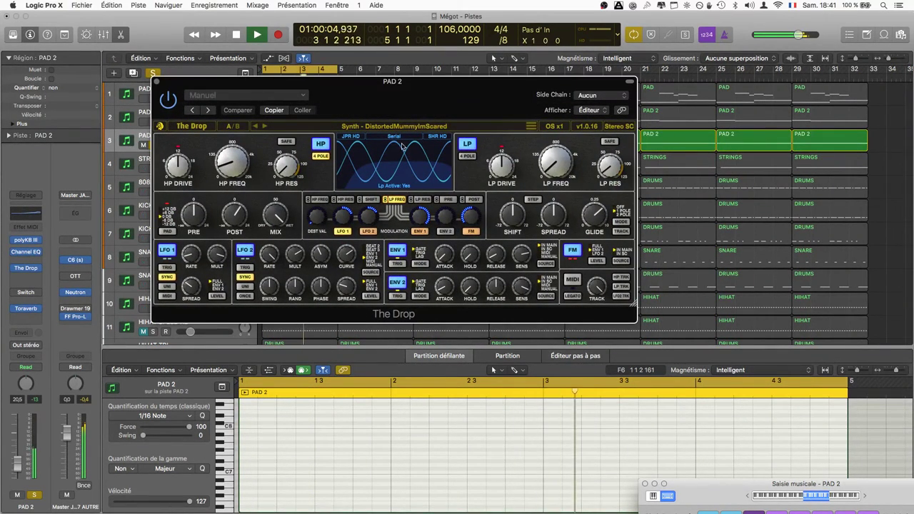
{"action": "key", "text": "space"}
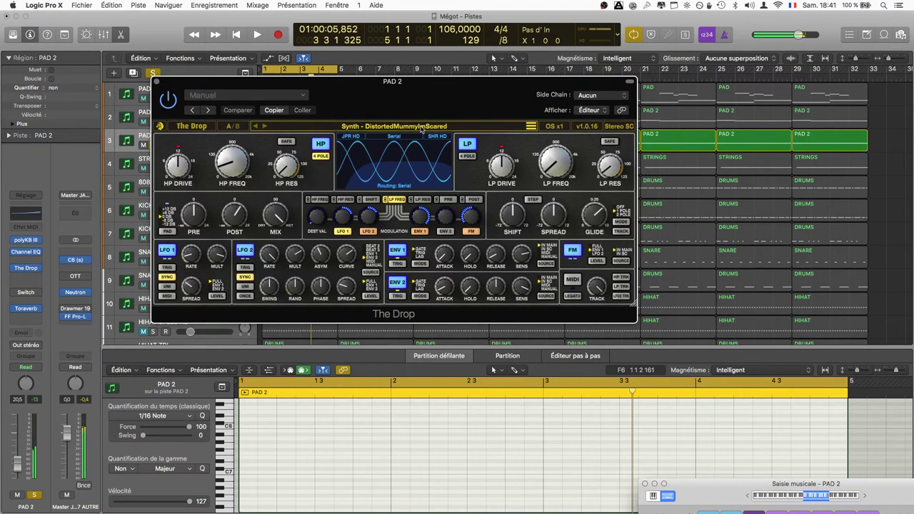
{"action": "left_click", "coordinate": [420, 128]}
{"action": "mouse_move", "coordinate": [462, 138]}
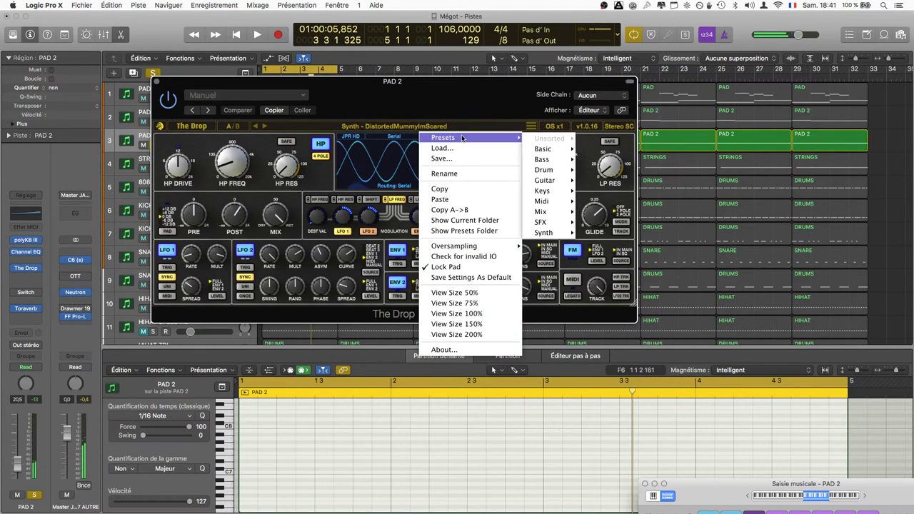
{"action": "mouse_move", "coordinate": [564, 233]}
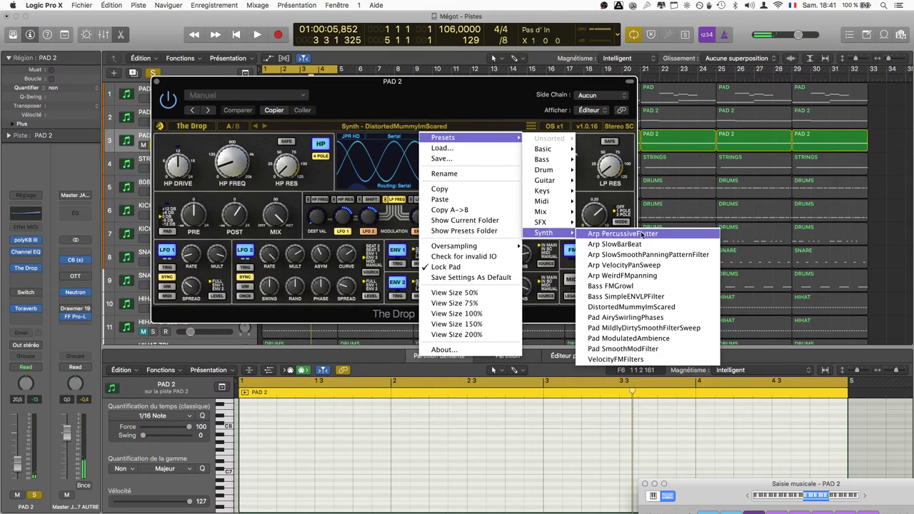
{"action": "left_click", "coordinate": [631, 319]}
{"action": "key", "text": "Return"}
{"action": "key", "text": "space"}
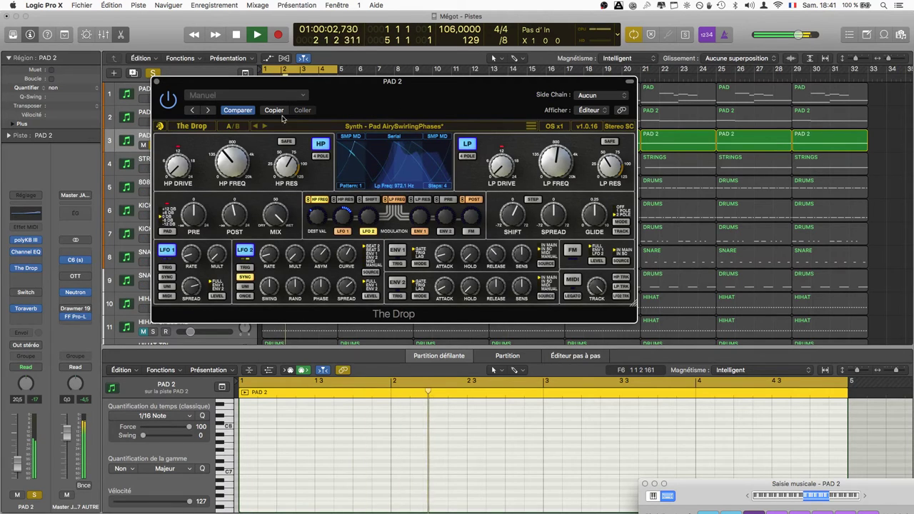
{"action": "left_click", "coordinate": [157, 82]}
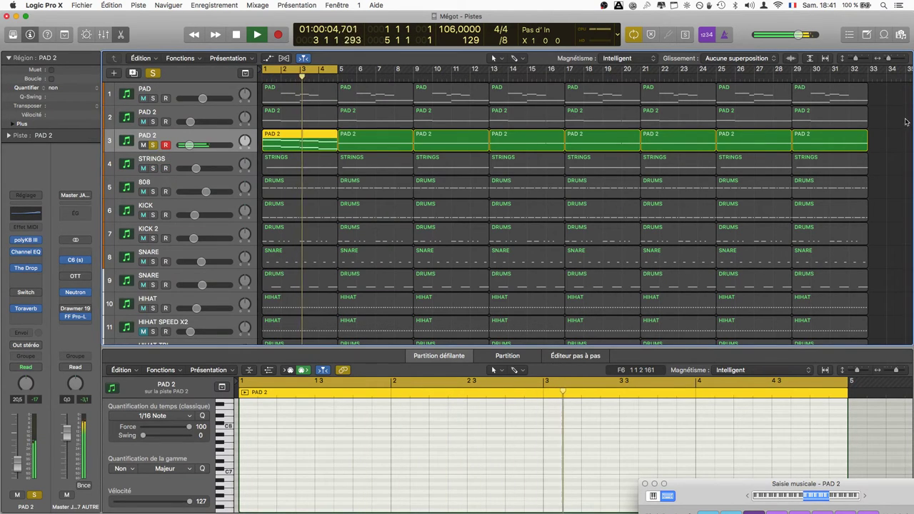
Dismiss the audio and MIDI sync error and remove the Switch effect from the duplicated PAD 2 track.
{"action": "left_click", "coordinate": [242, 138]}
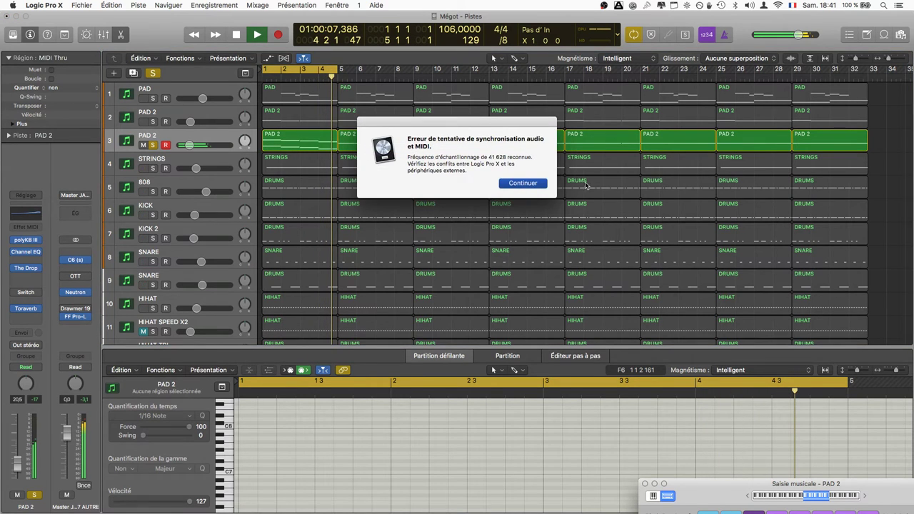
{"action": "left_click", "coordinate": [523, 184]}
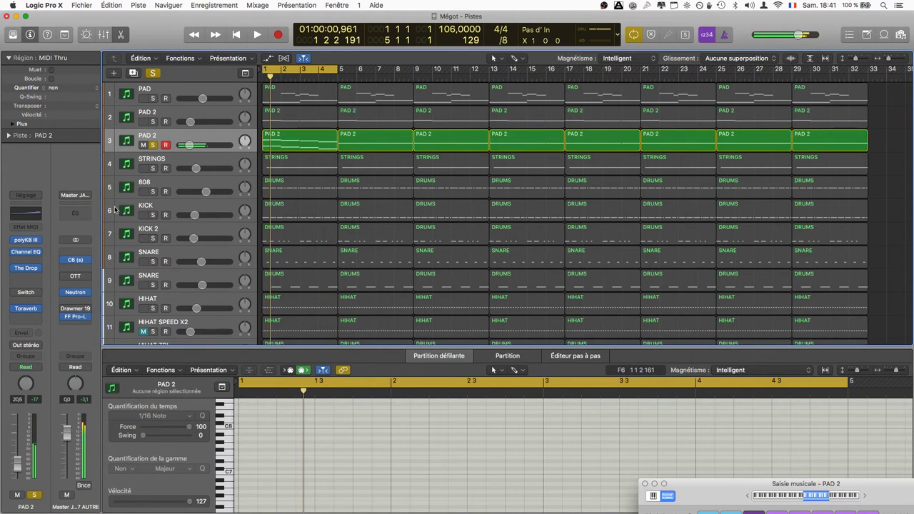
{"action": "left_click", "coordinate": [38, 295]}
{"action": "left_click", "coordinate": [38, 311]}
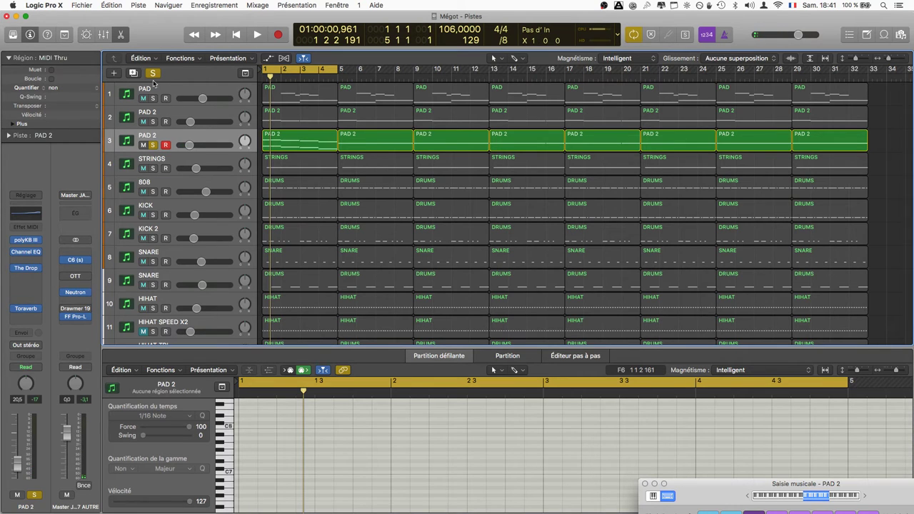
Turn off solo to play the full beat and lower the duplicated PAD 2 track's volume to -35.0 dB.
{"action": "left_click", "coordinate": [153, 73]}
{"action": "key", "text": "space"}
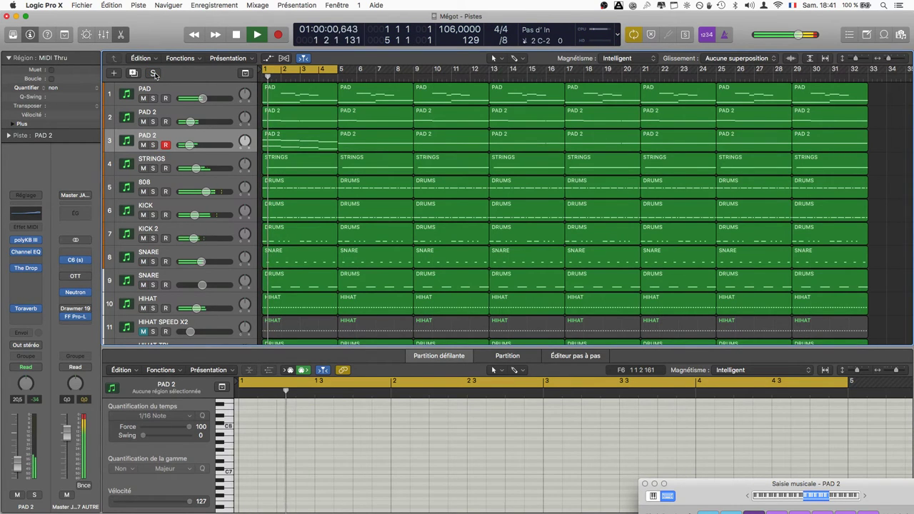
{"action": "left_click", "coordinate": [185, 141]}
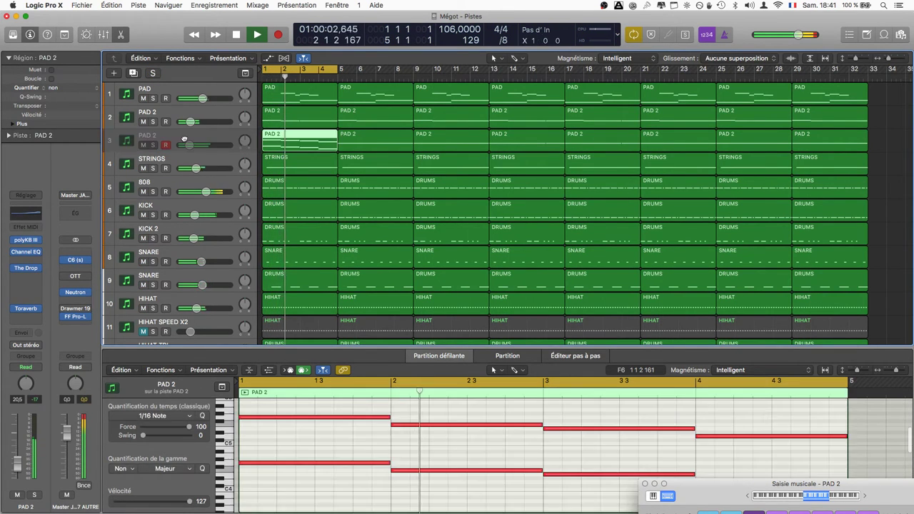
{"action": "left_click_drag", "start_coordinate": [185, 141], "coordinate": [179, 142]}
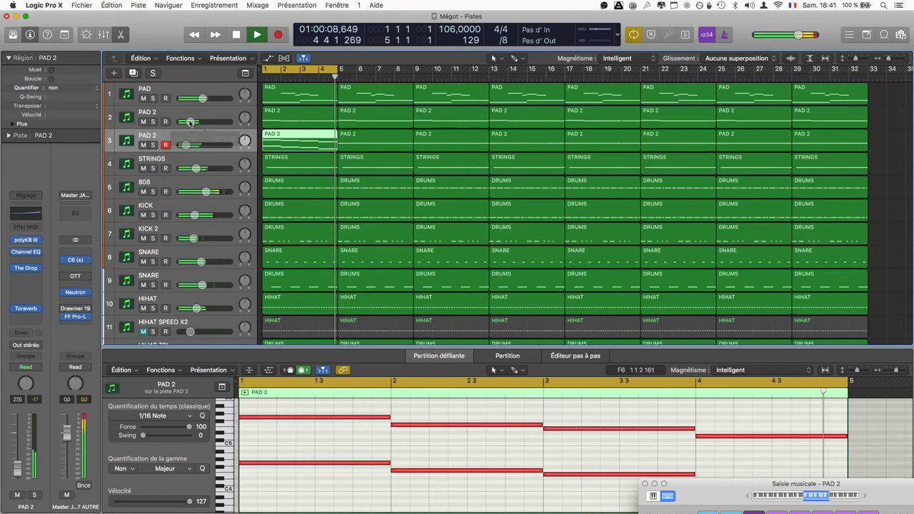
{"action": "left_click_drag", "start_coordinate": [187, 151], "coordinate": [182, 149]}
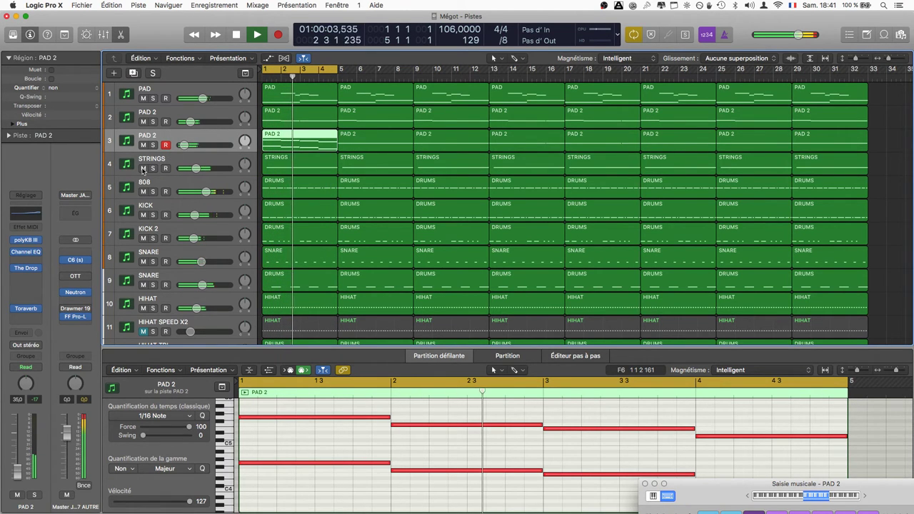
Mute the PAD, original PAD 2 and STRINGS tracks so the duplicated PAD 2 layer plays with the drums, and dismiss the sync error.
{"action": "left_click", "coordinate": [143, 169]}
{"action": "left_click", "coordinate": [143, 98]}
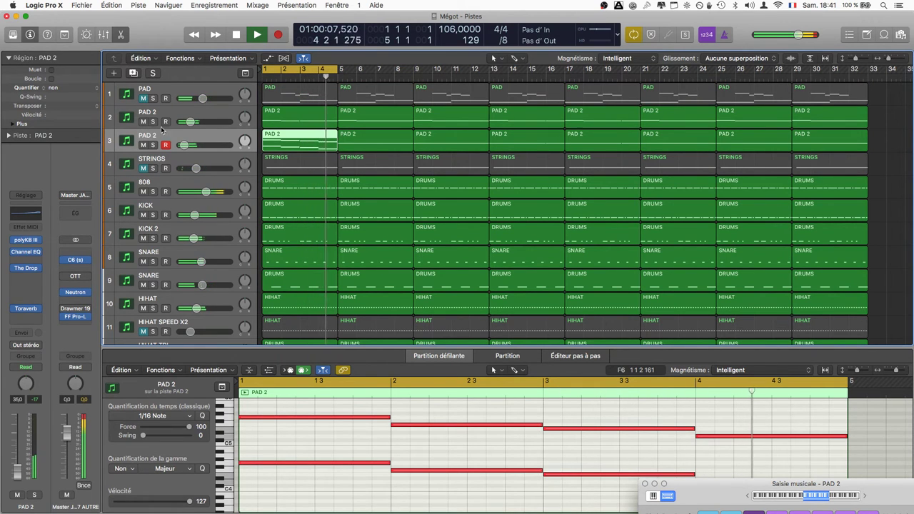
{"action": "key", "text": "ctrl+m"}
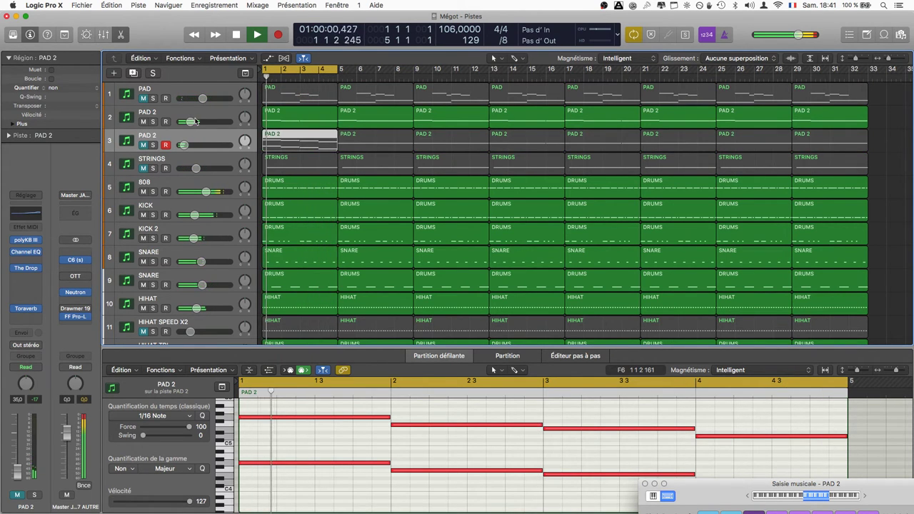
{"action": "left_click", "coordinate": [143, 146]}
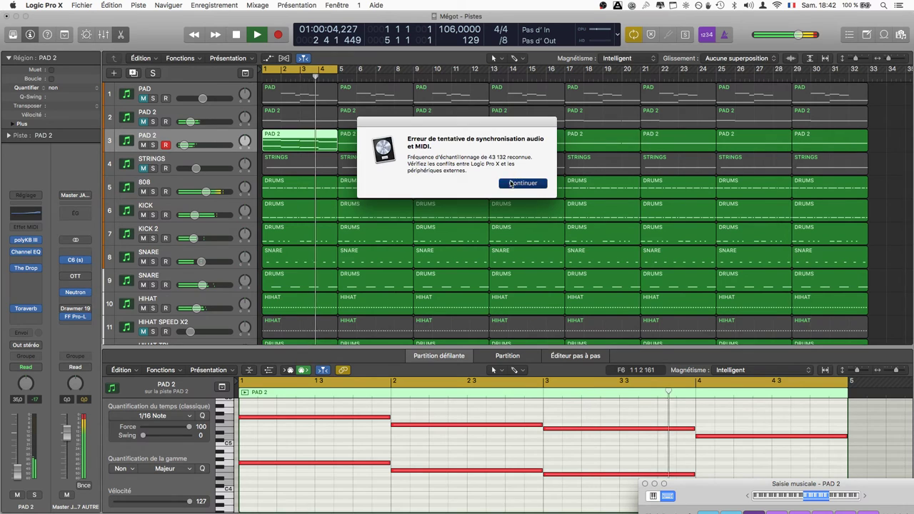
{"action": "left_click", "coordinate": [519, 182]}
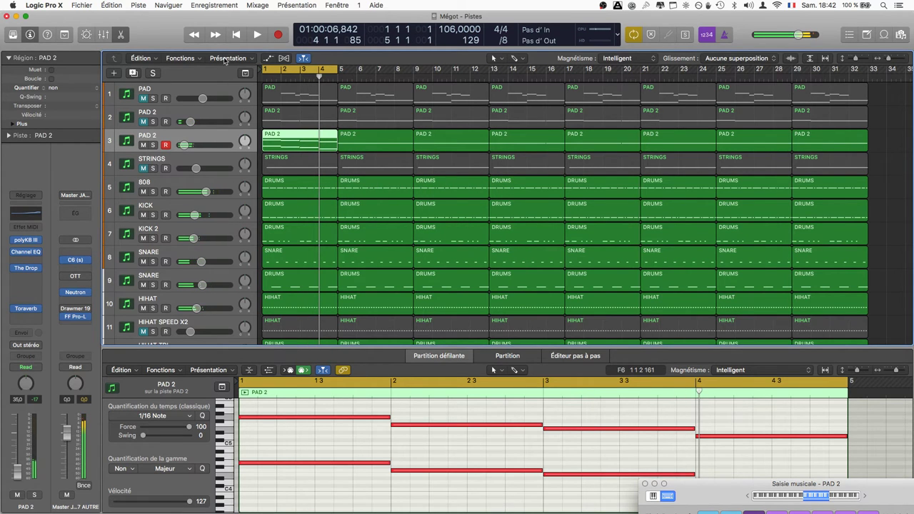
Check the audio device settings in the preferences and close them.
{"action": "left_click", "coordinate": [61, 5]}
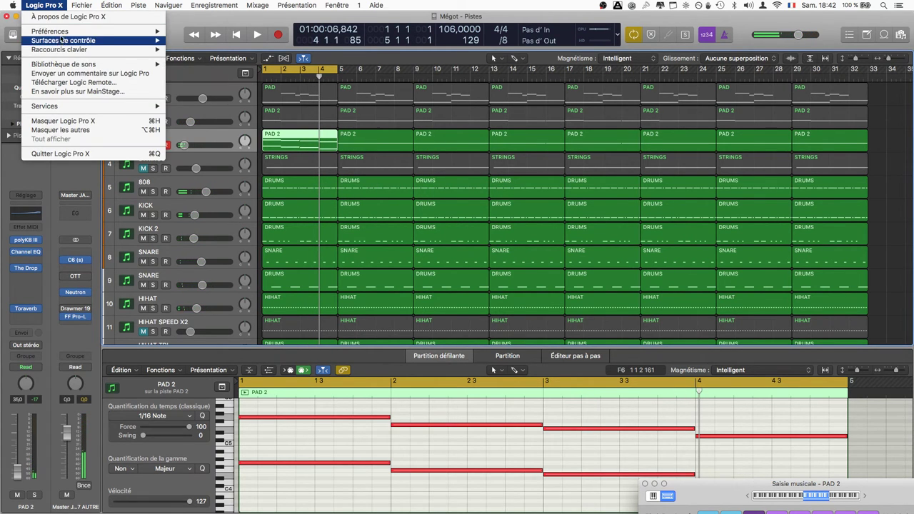
{"action": "mouse_move", "coordinate": [64, 32]}
{"action": "left_click", "coordinate": [194, 32]}
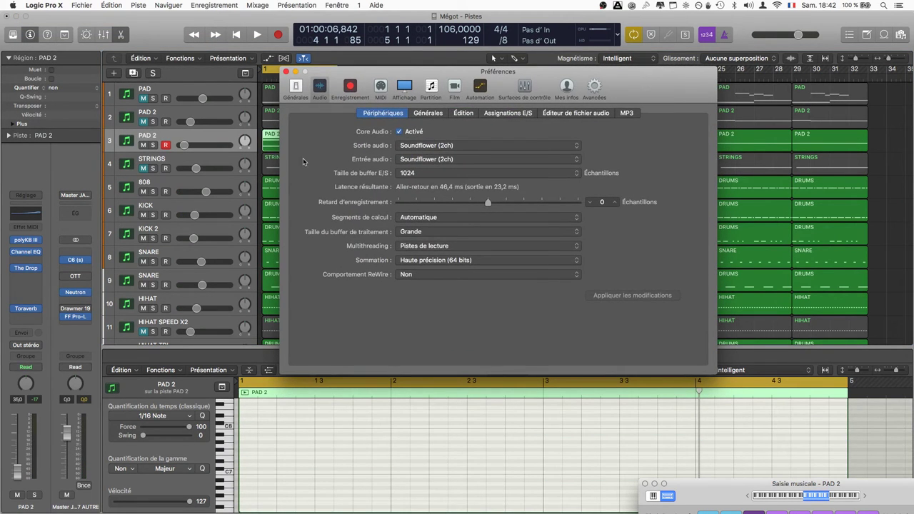
{"action": "left_click", "coordinate": [286, 73]}
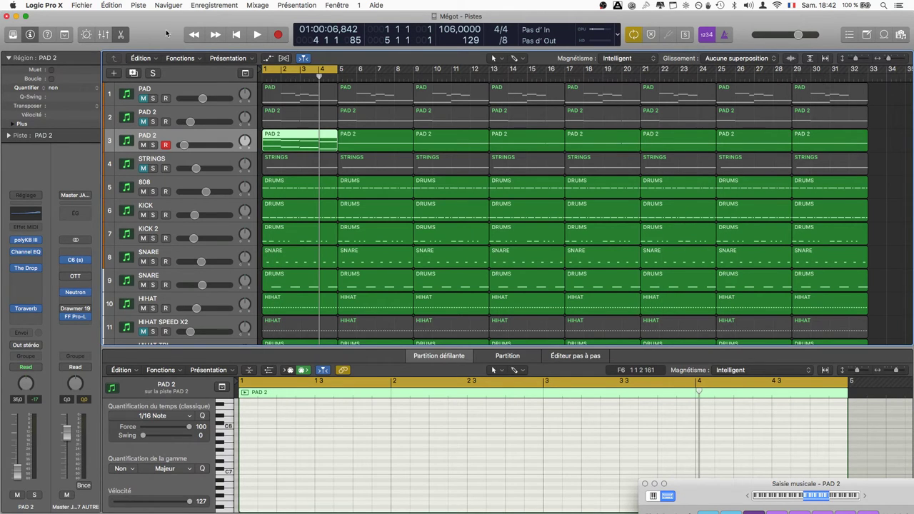
Play the beat and raise the duplicated PAD 2 track's volume to -27.5 dB, then stop playback.
{"action": "key", "text": "space"}
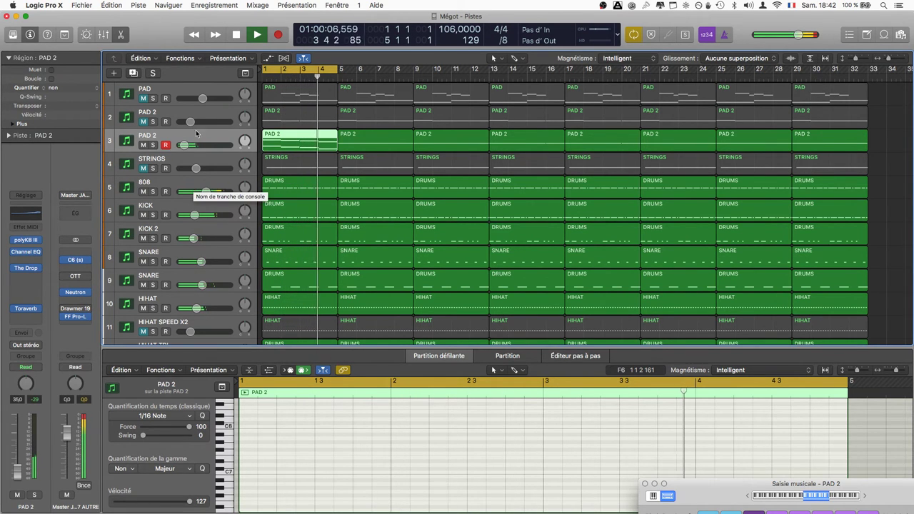
{"action": "left_click_drag", "start_coordinate": [185, 145], "coordinate": [191, 149]}
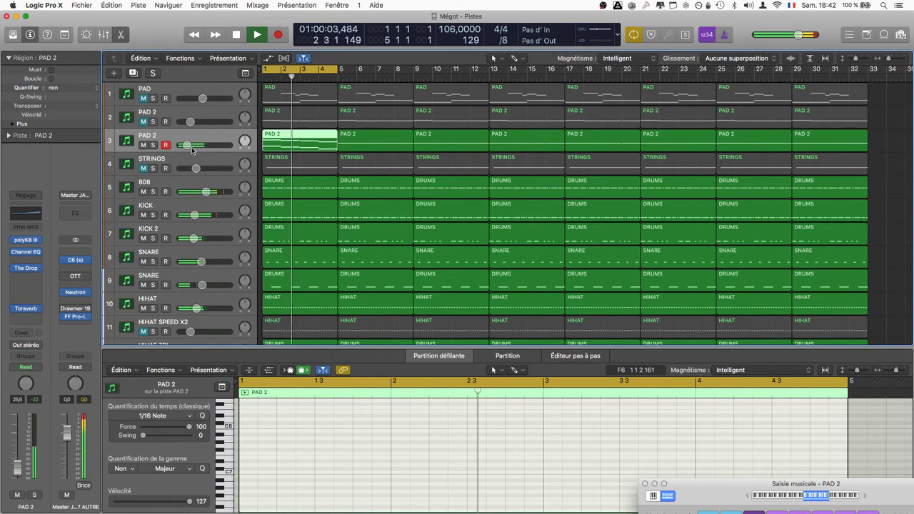
{"action": "left_click", "coordinate": [191, 149]}
{"action": "left_click_drag", "start_coordinate": [187, 145], "coordinate": [185, 145]}
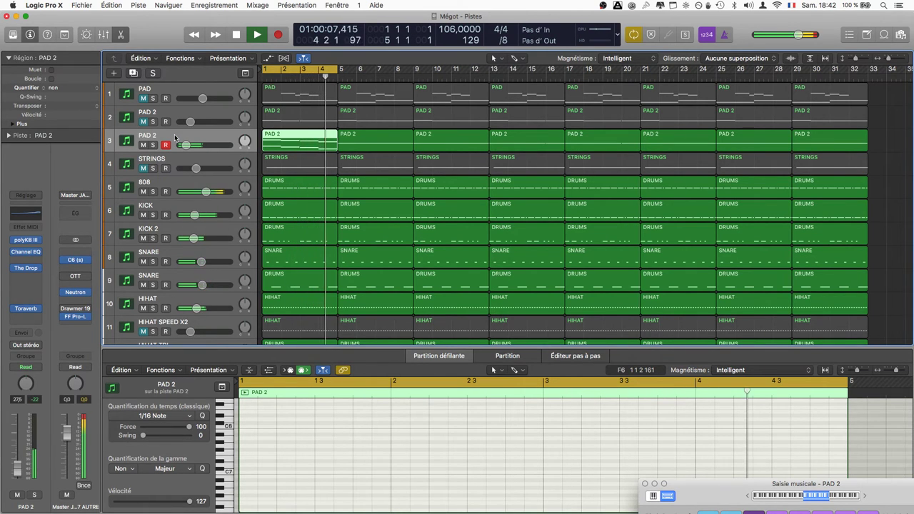
{"action": "key", "text": "Return"}
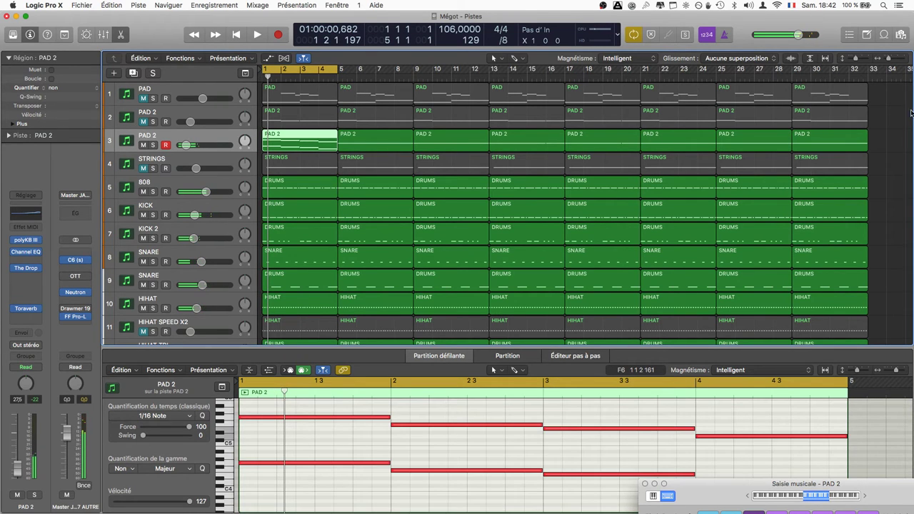
Delete all the regions on the duplicated PAD 2 track.
{"action": "left_click_drag", "start_coordinate": [885, 138], "coordinate": [398, 141]}
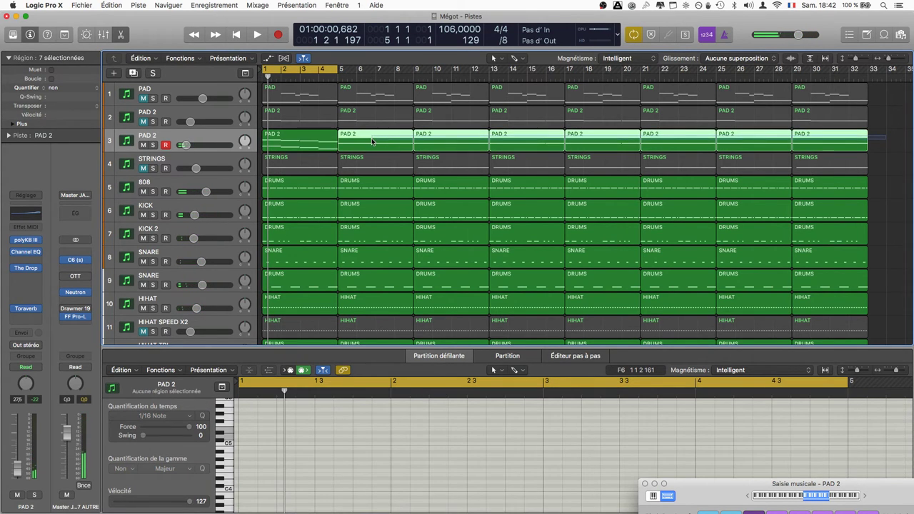
{"action": "key", "text": "Delete"}
{"action": "left_click", "coordinate": [312, 142]}
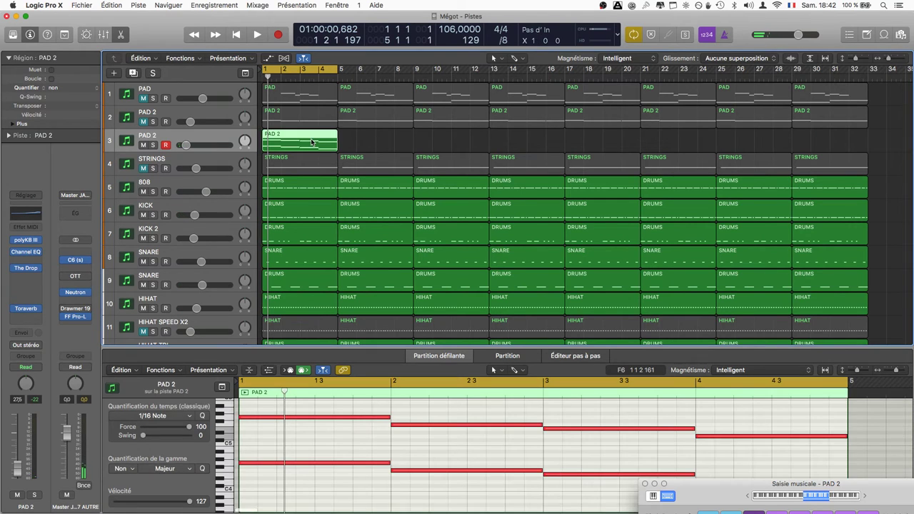
{"action": "key", "text": "Delete"}
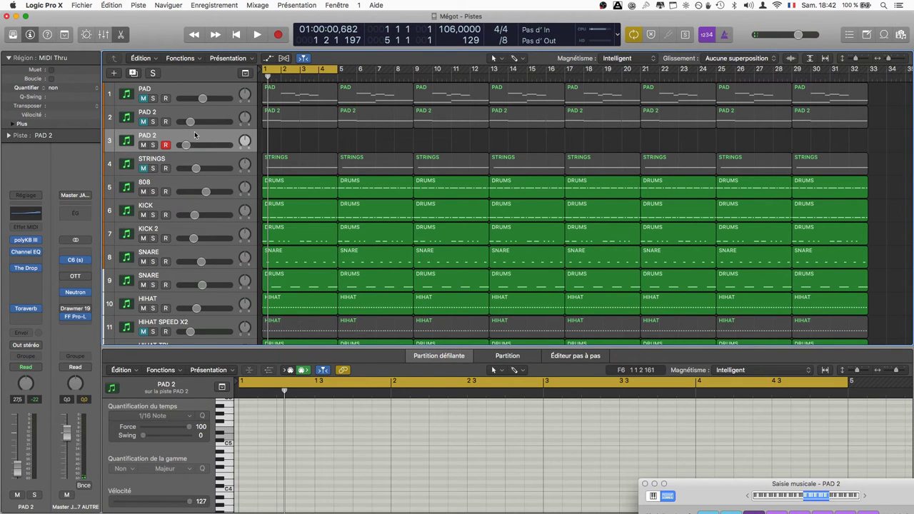
Insert the Xfer Records CthulhuMFX MIDI effect on the duplicated PAD 2 track and turn off its arpeggiator.
{"action": "left_click", "coordinate": [25, 227]}
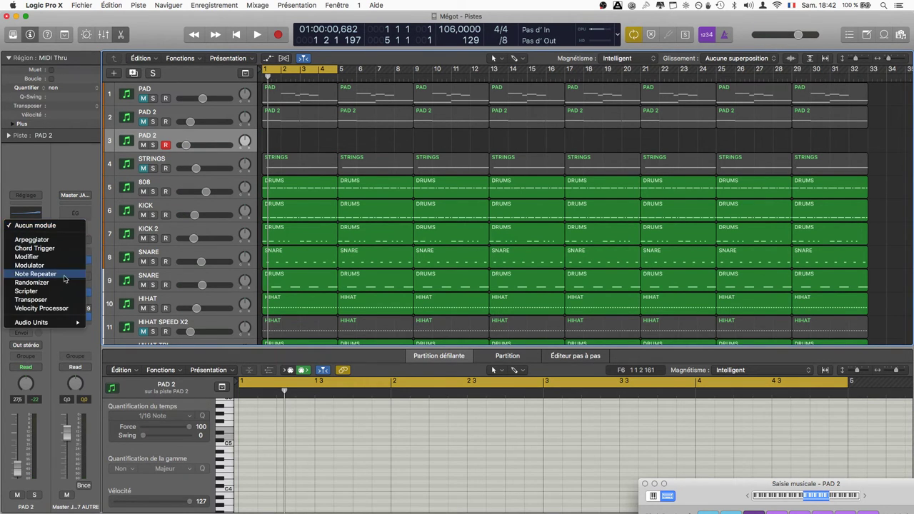
{"action": "mouse_move", "coordinate": [56, 322]}
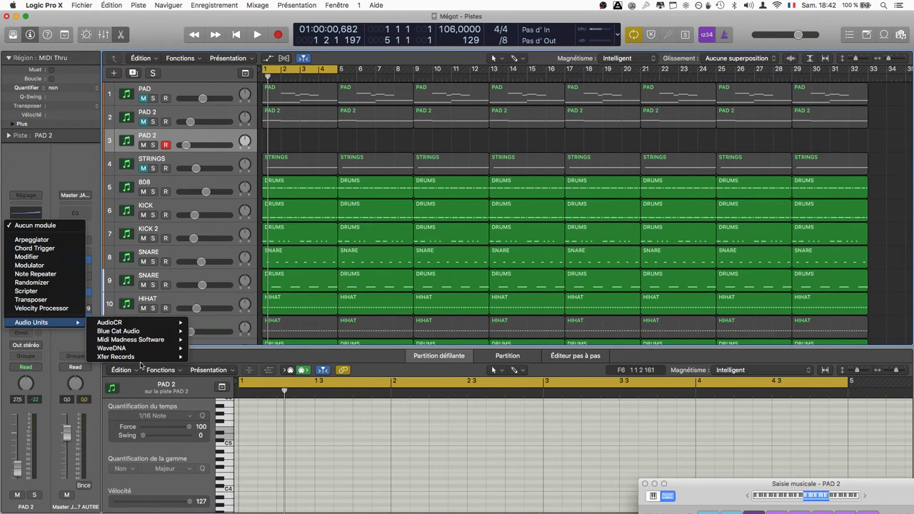
{"action": "mouse_move", "coordinate": [140, 357]}
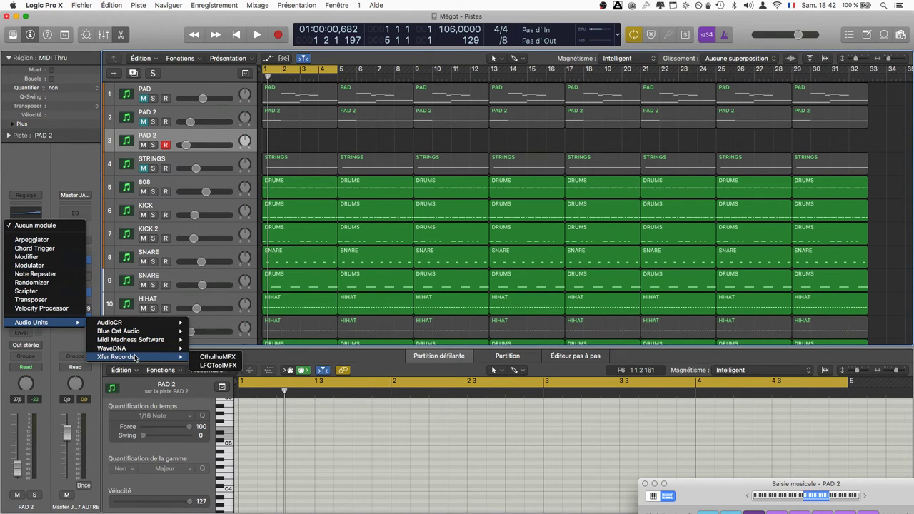
{"action": "left_click", "coordinate": [226, 360]}
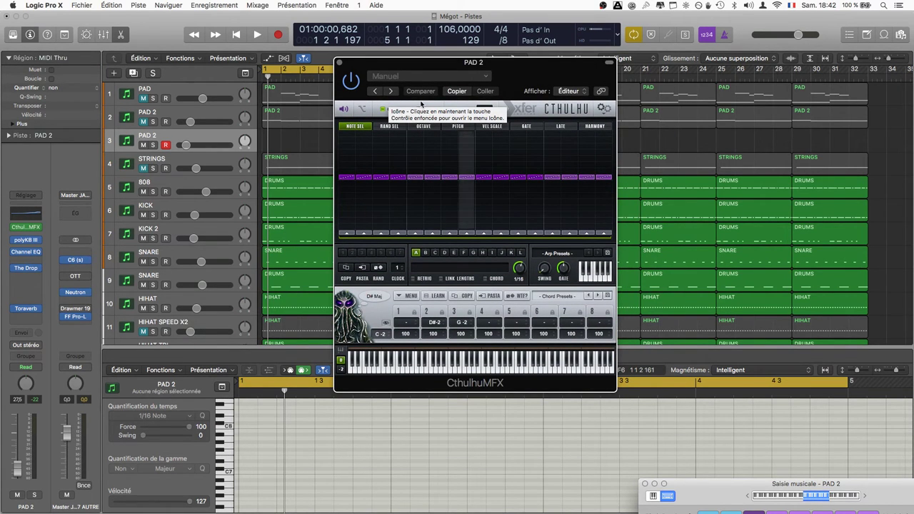
{"action": "left_click_drag", "start_coordinate": [451, 68], "coordinate": [507, 118]}
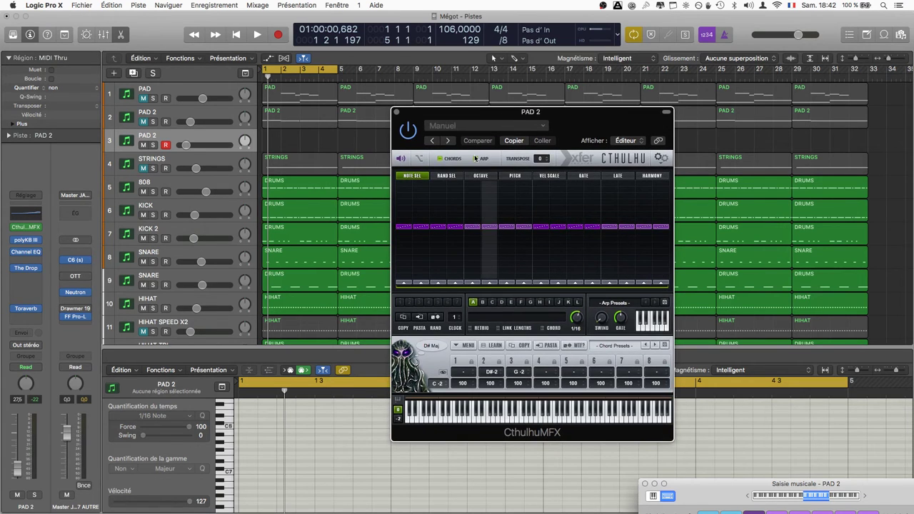
{"action": "left_click", "coordinate": [475, 158]}
Load the ADSR EDM CP015 Am chord preset in Cthulhu and audition its chords.
{"action": "left_click", "coordinate": [615, 177]}
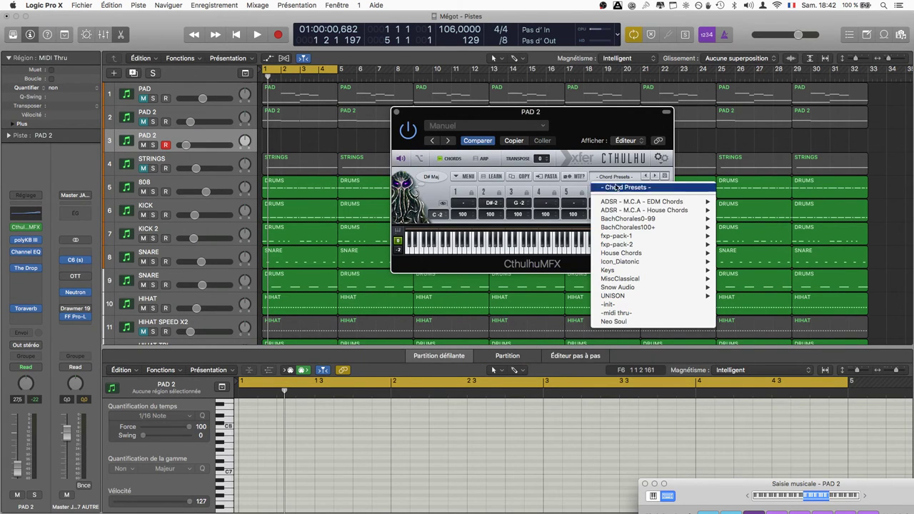
{"action": "mouse_move", "coordinate": [629, 206]}
{"action": "left_click", "coordinate": [757, 128]}
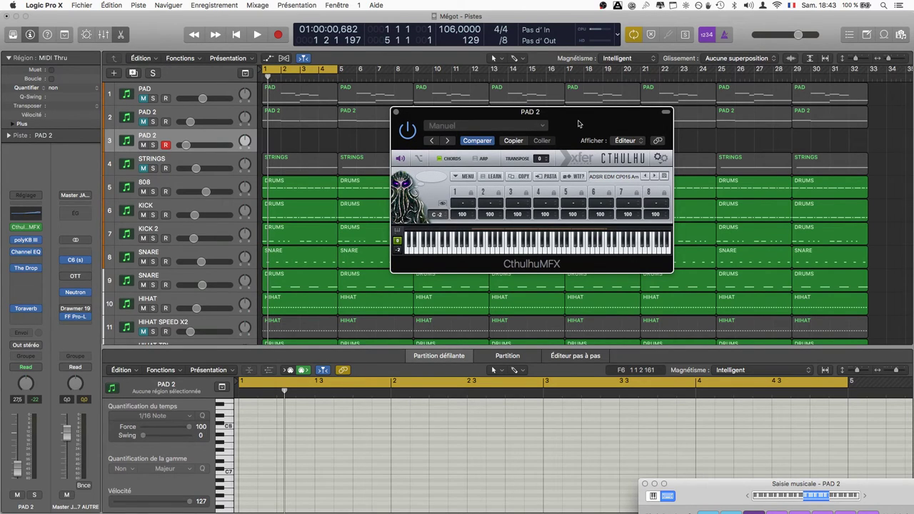
{"action": "key", "text": "h"}
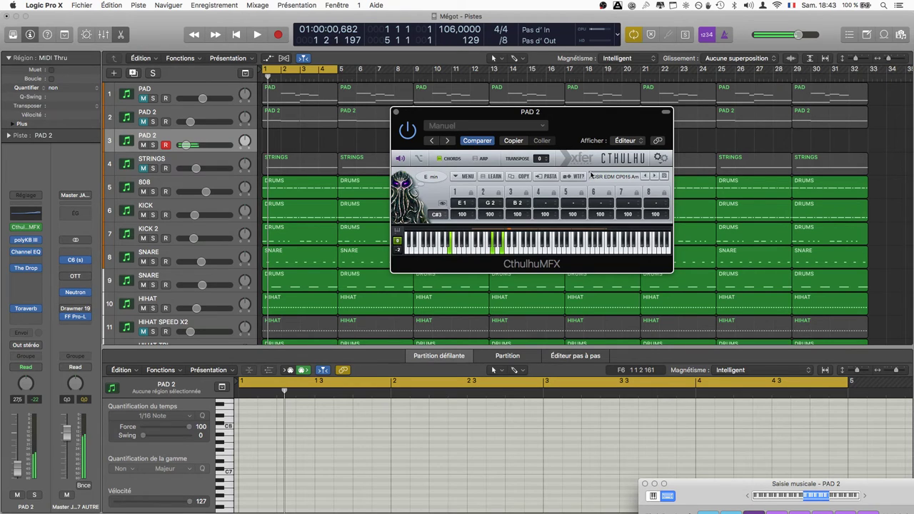
Advance through Cthulhu's chord presets CP016 Am and CP017 Am, auditioning their chords.
{"action": "left_click", "coordinate": [656, 179]}
{"action": "left_click", "coordinate": [657, 179]}
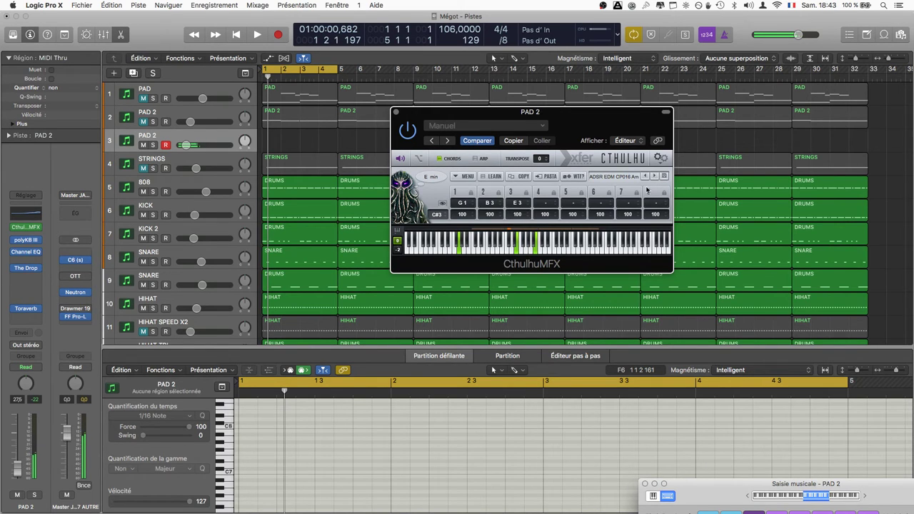
{"action": "left_click", "coordinate": [655, 178]}
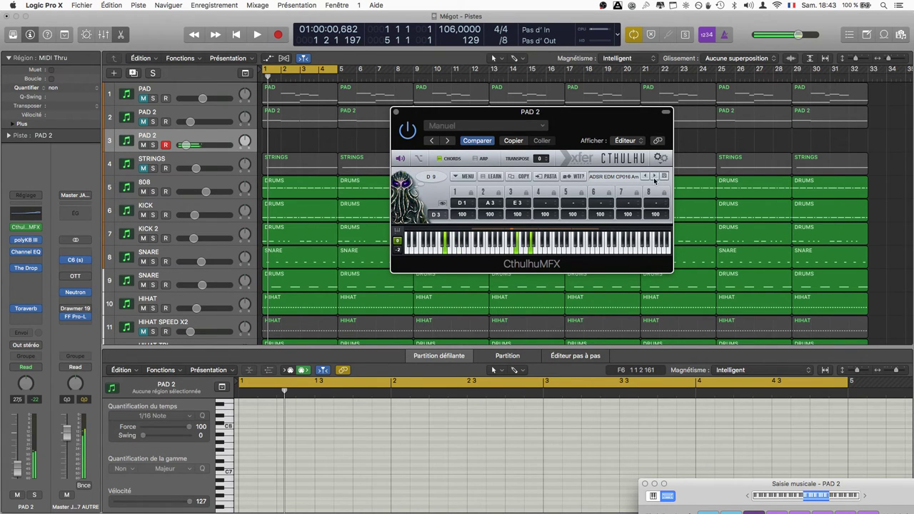
{"action": "left_click", "coordinate": [655, 179]}
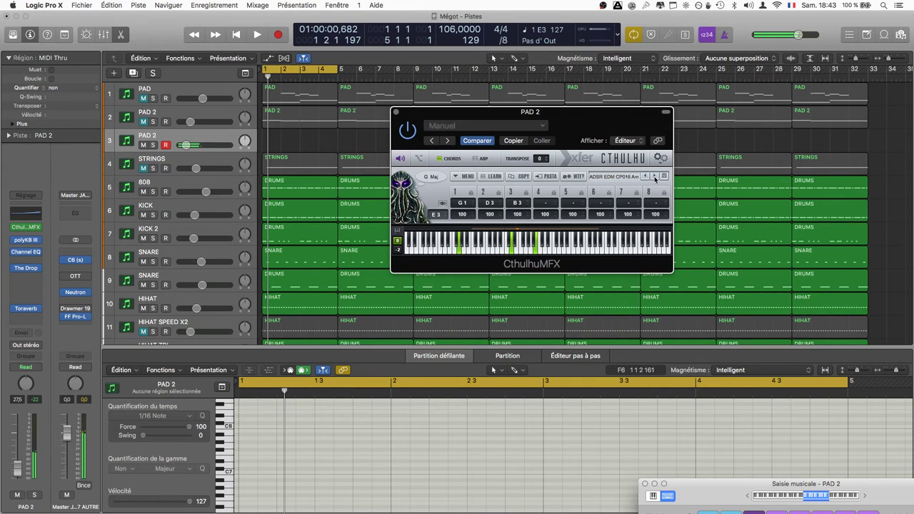
{"action": "left_click", "coordinate": [655, 180]}
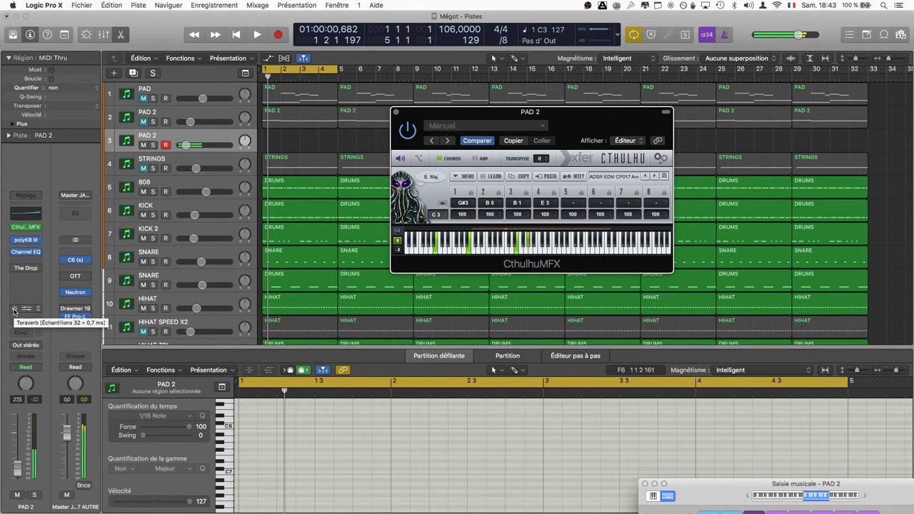
Load the ADSR EDM CP018 Am chord preset and audition several of its chords from the musical typing keyboard.
{"action": "left_click_drag", "start_coordinate": [551, 113], "coordinate": [460, 65]}
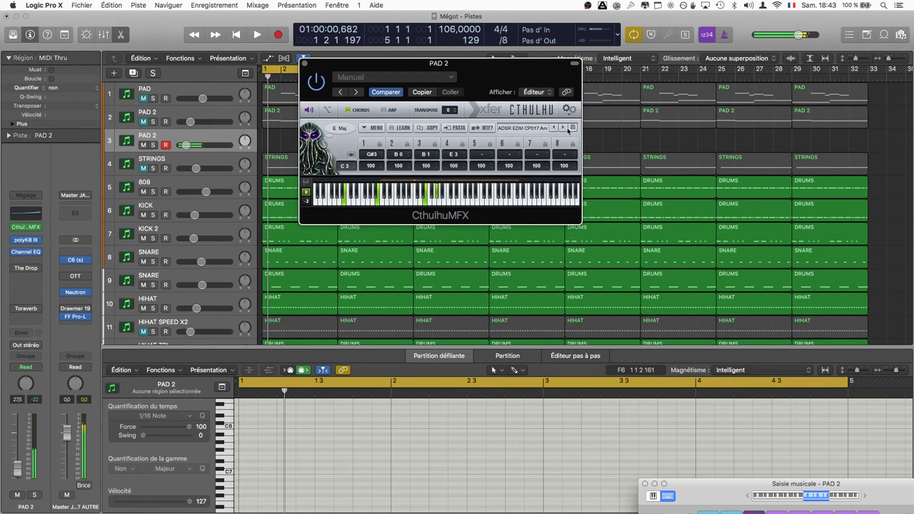
{"action": "left_click", "coordinate": [562, 128]}
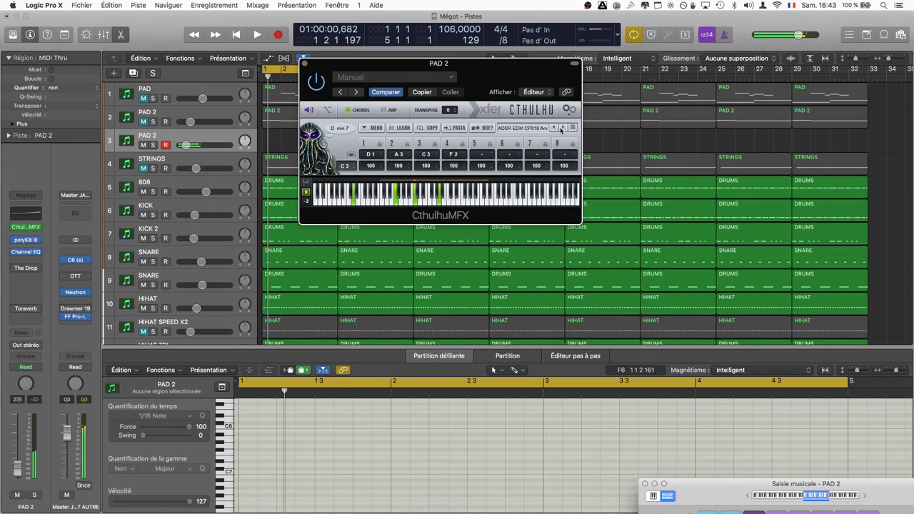
{"action": "key", "text": "a"}
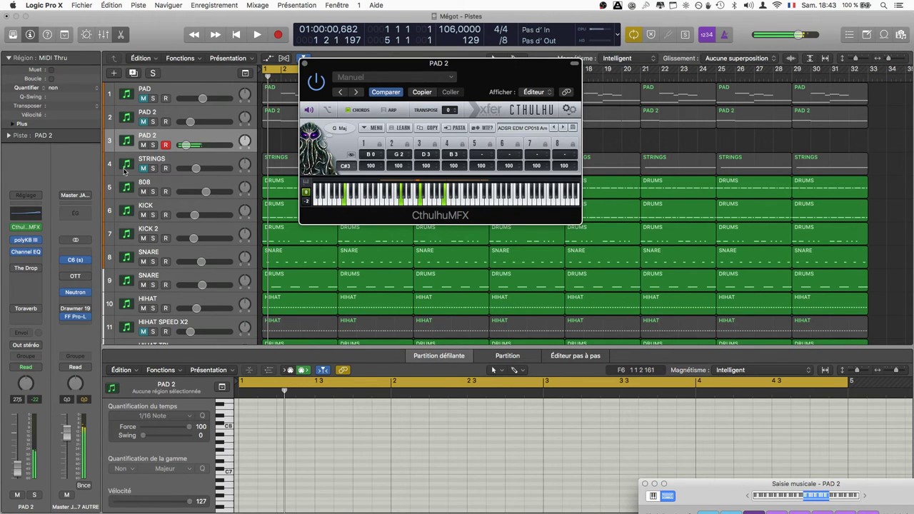
{"action": "key", "text": "w"}
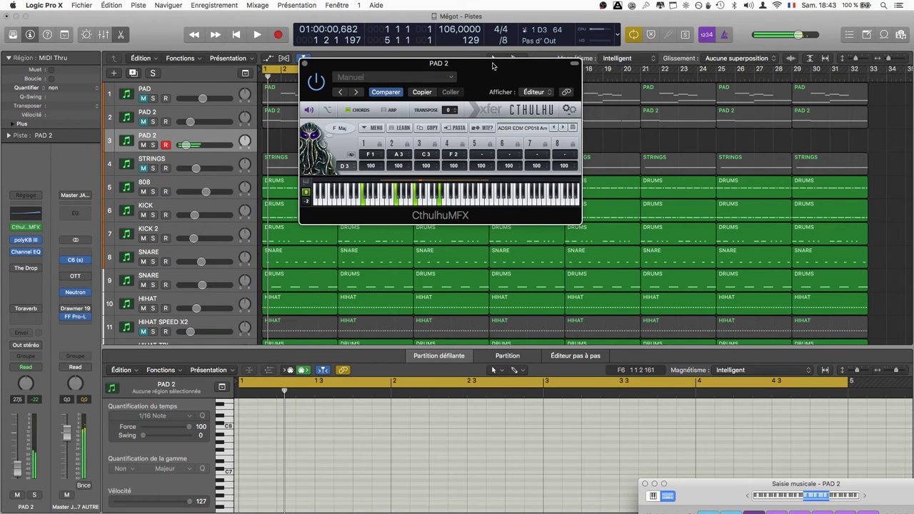
{"action": "left_click_drag", "start_coordinate": [493, 66], "coordinate": [593, 72]}
{"action": "key", "text": "f"}
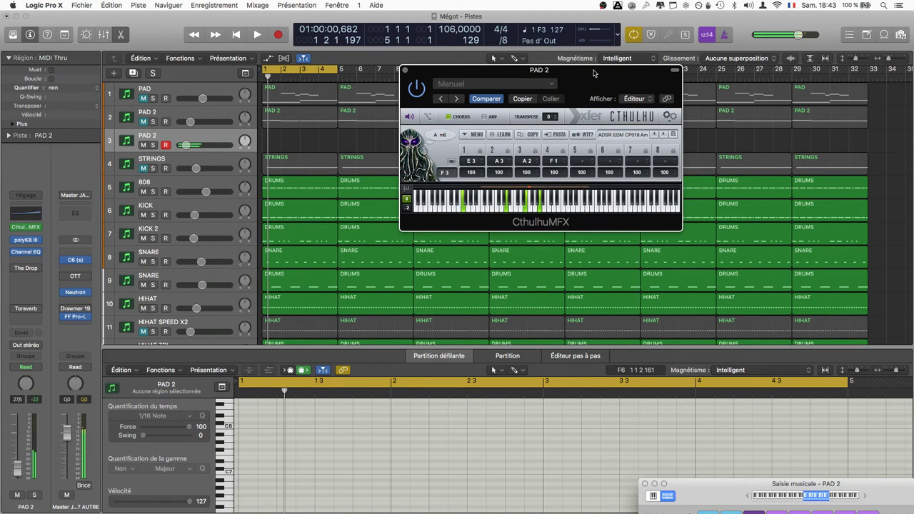
{"action": "key", "text": "e"}
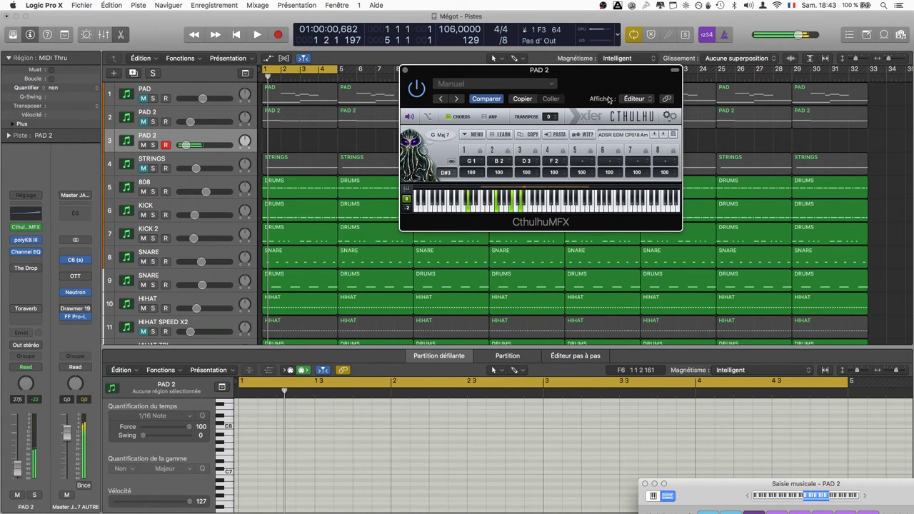
Load the ADSR EDM CP019 Am chord preset and audition its chords in different octaves.
{"action": "left_click", "coordinate": [664, 135]}
{"action": "key", "text": "s"}
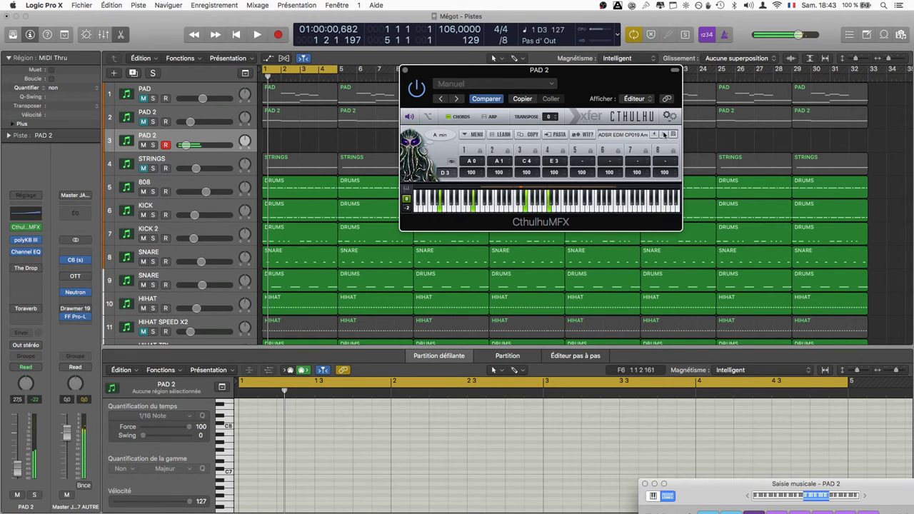
{"action": "key", "text": "e"}
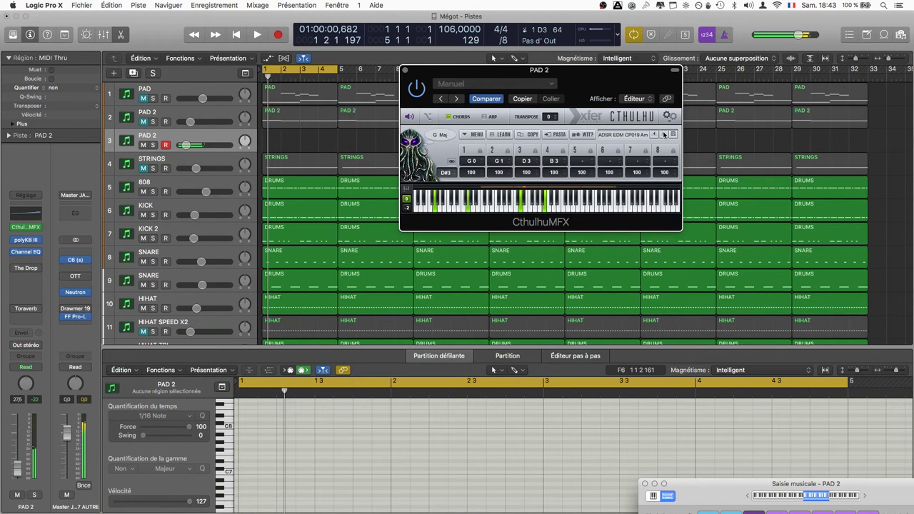
{"action": "key", "text": "a"}
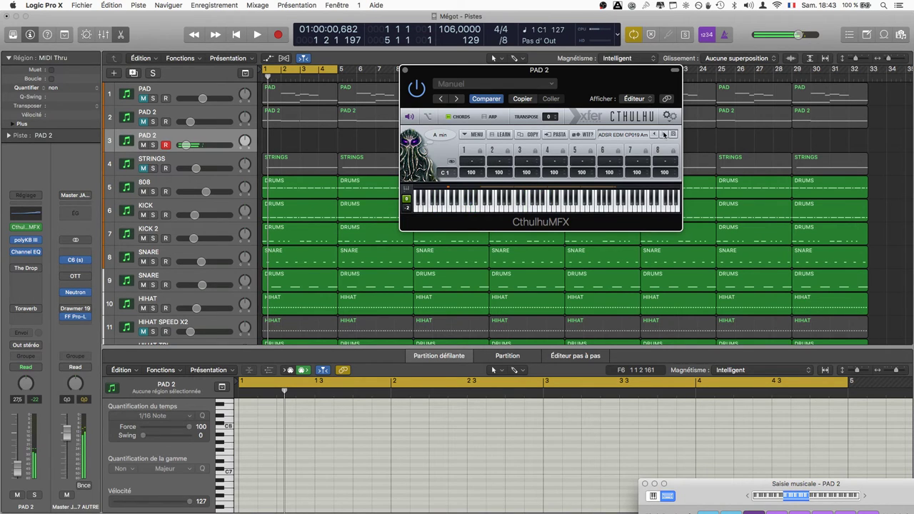
{"action": "key", "text": "a"}
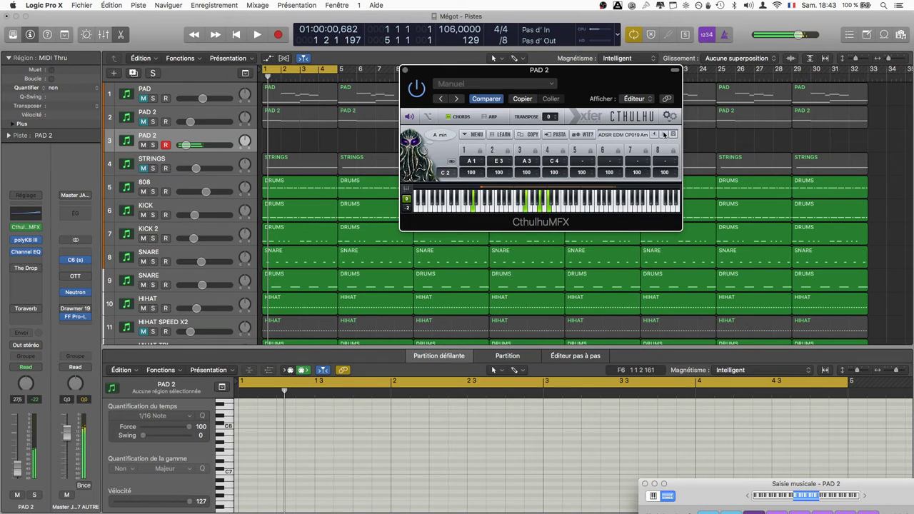
{"action": "key", "text": "w"}
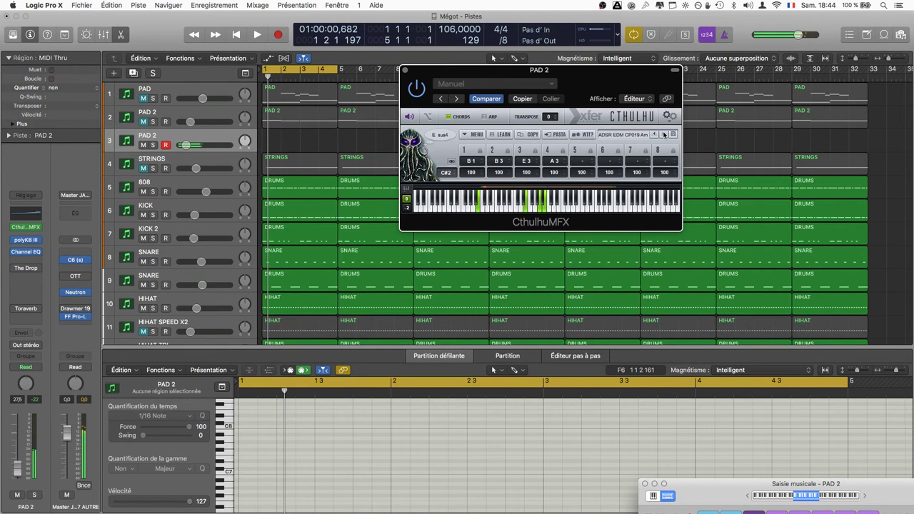
{"action": "key", "text": "s"}
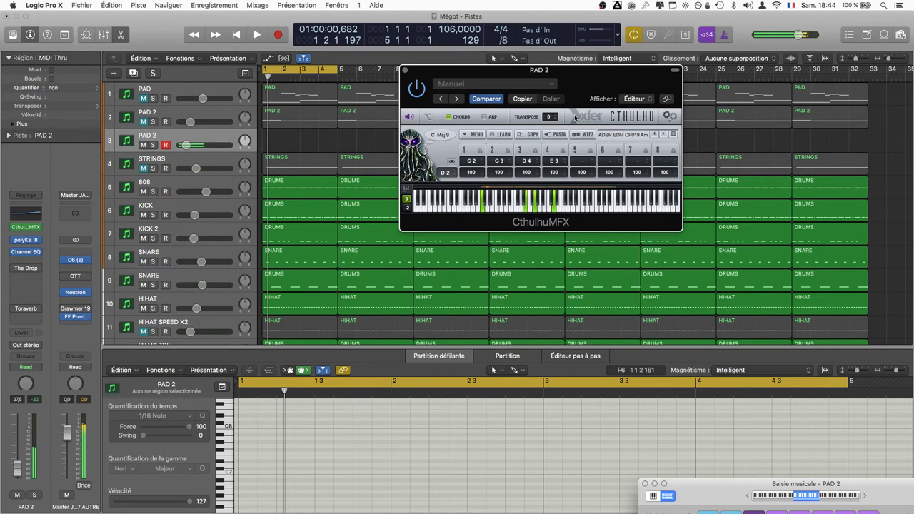
{"action": "key", "text": "a"}
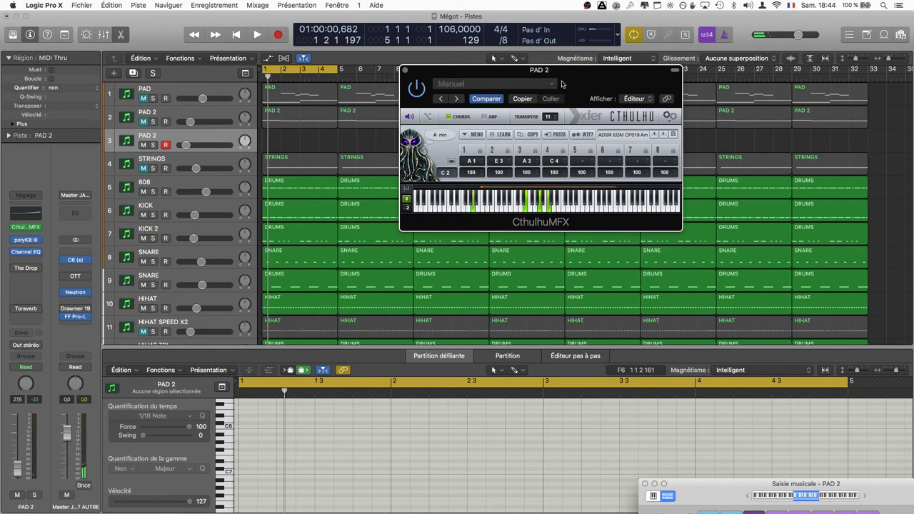
Audition several chords of the ADSR EDM CP019 Am preset from the musical typing keyboard.
{"action": "key", "text": "w"}
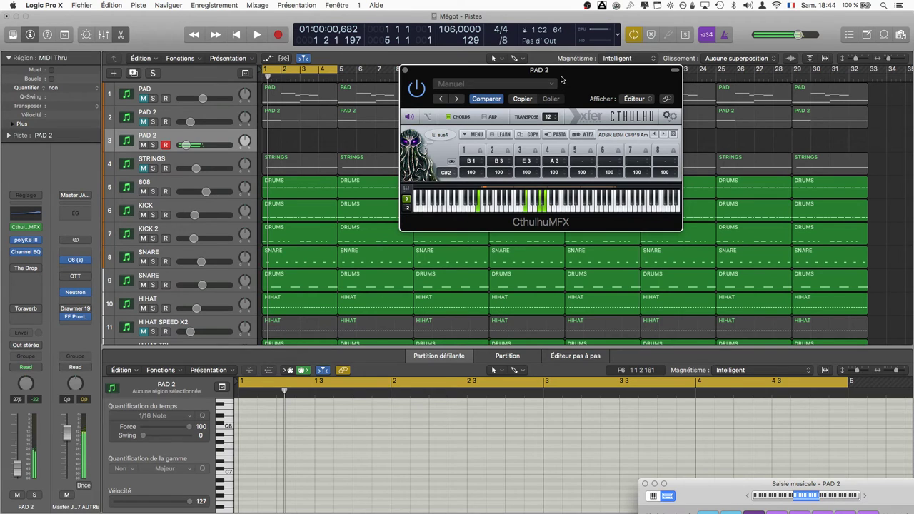
{"action": "key", "text": "a"}
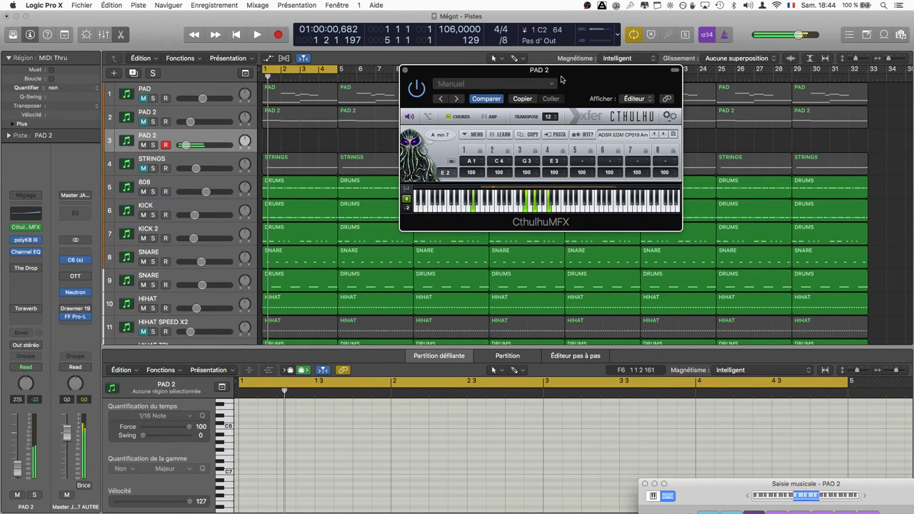
{"action": "key", "text": "f"}
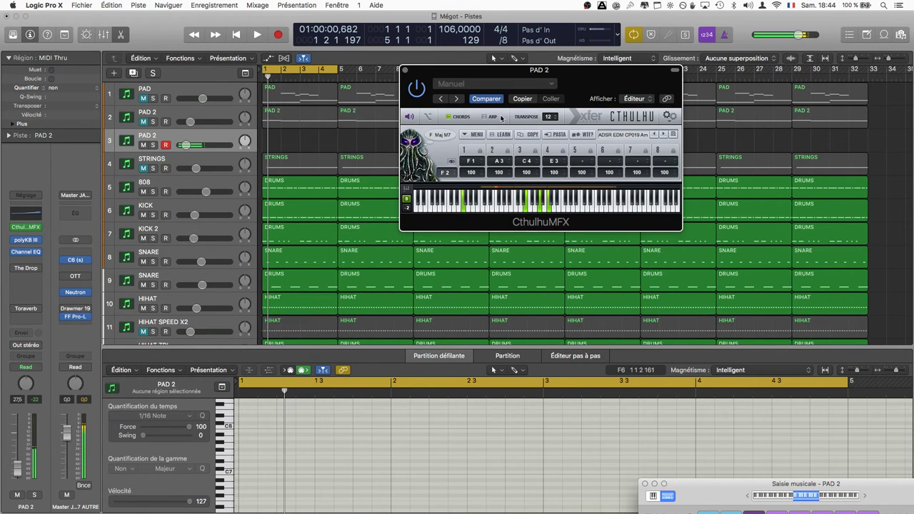
Play the loop and unmute the STRINGS track to hear it against the Cthulhu chords.
{"action": "key", "text": "space"}
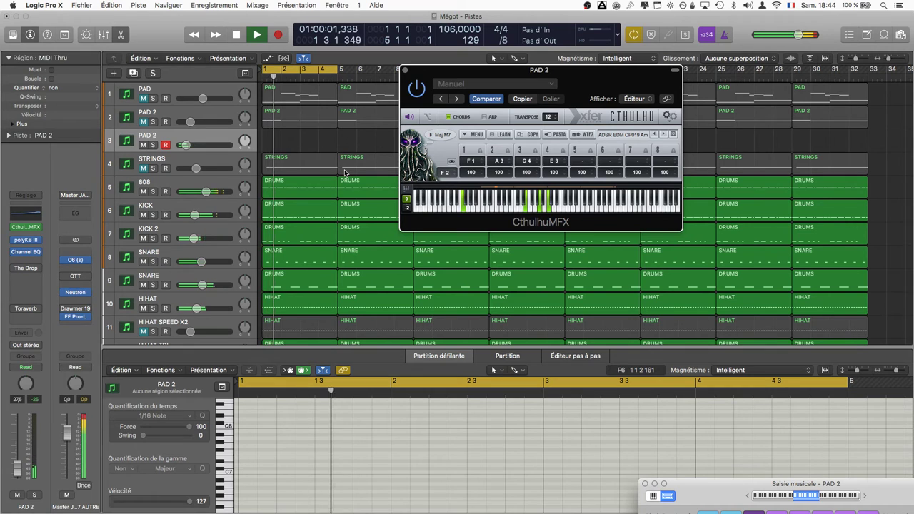
{"action": "left_click", "coordinate": [143, 122]}
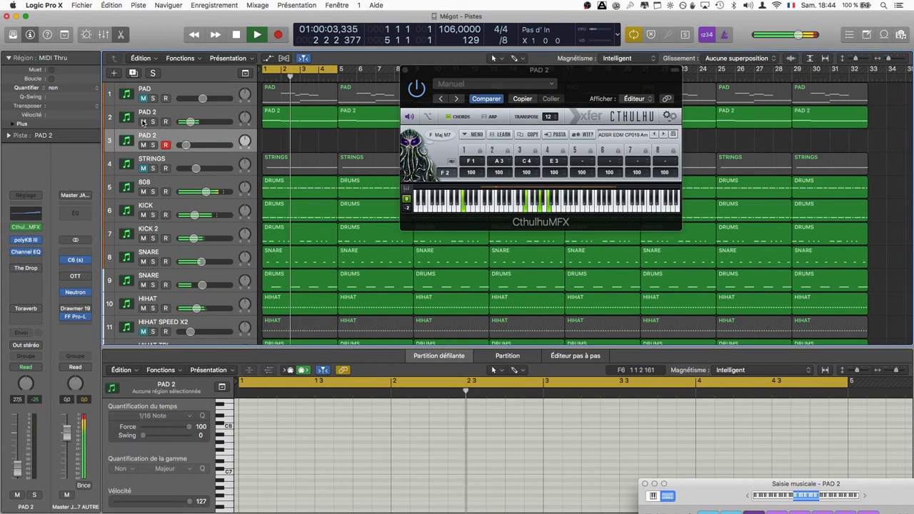
{"action": "left_click", "coordinate": [143, 168]}
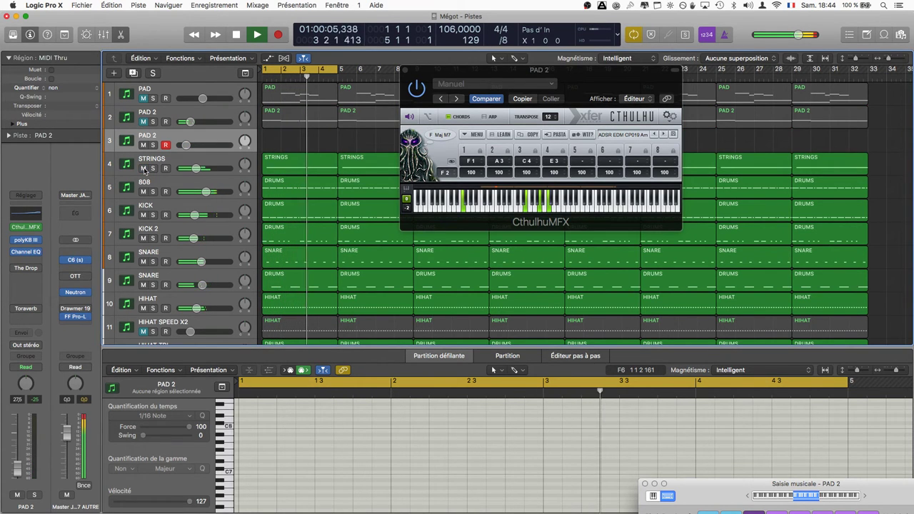
{"action": "left_click", "coordinate": [143, 168]}
{"action": "left_click", "coordinate": [143, 168]}
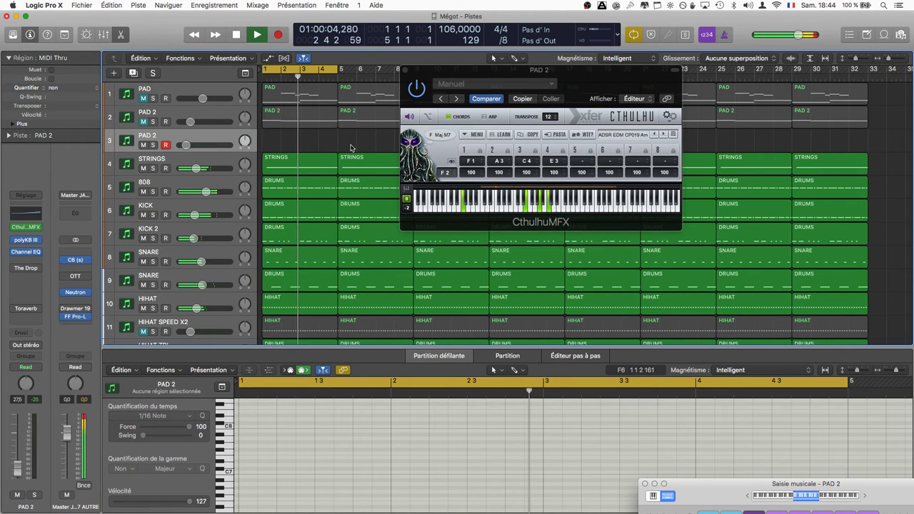
{"action": "mouse_move", "coordinate": [193, 173]}
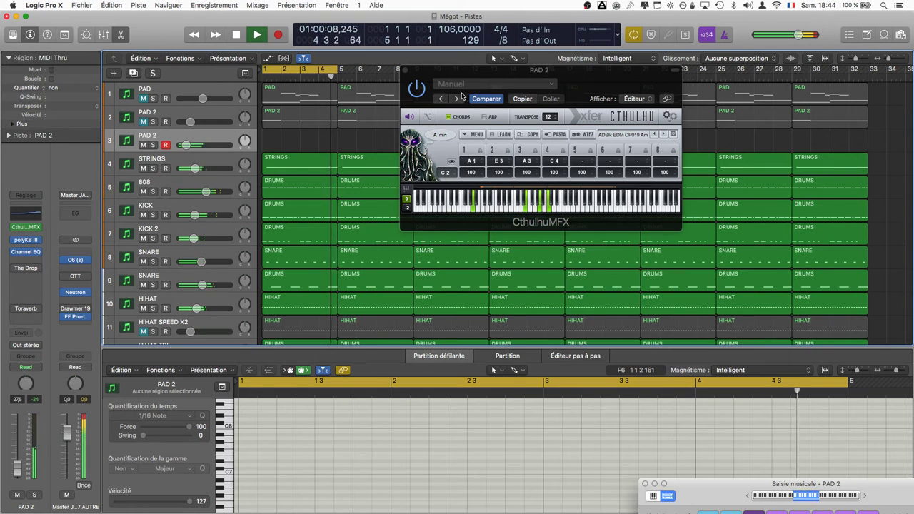
Set Cthulhu's transposition to 5 by ear, matching the chords to the strings while the loop plays.
{"action": "left_click", "coordinate": [548, 117]}
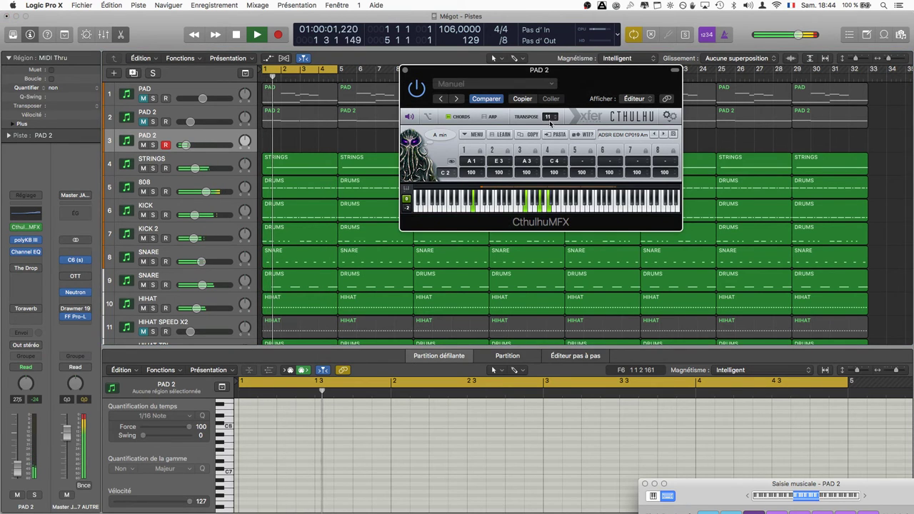
{"action": "scroll", "coordinate": [550, 125], "scroll_direction": "up", "scroll_amount": 1}
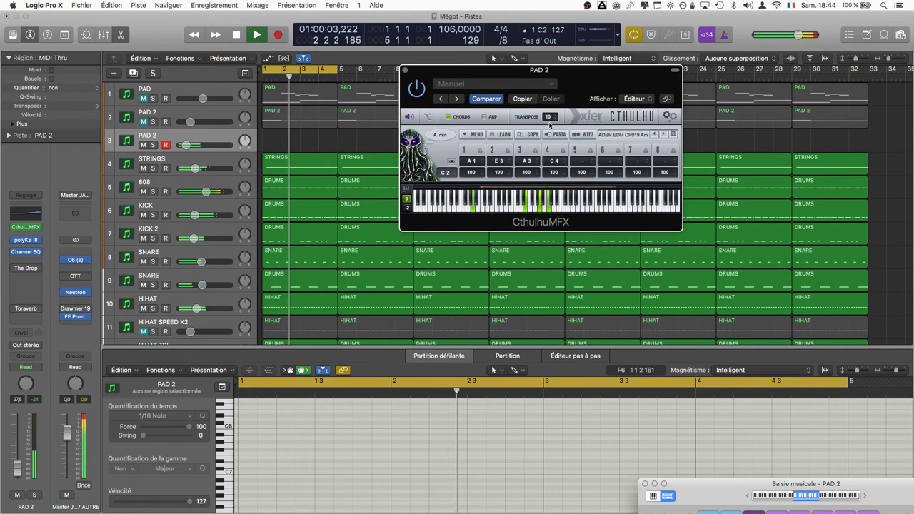
{"action": "scroll", "coordinate": [549, 123], "scroll_direction": "down", "scroll_amount": 1}
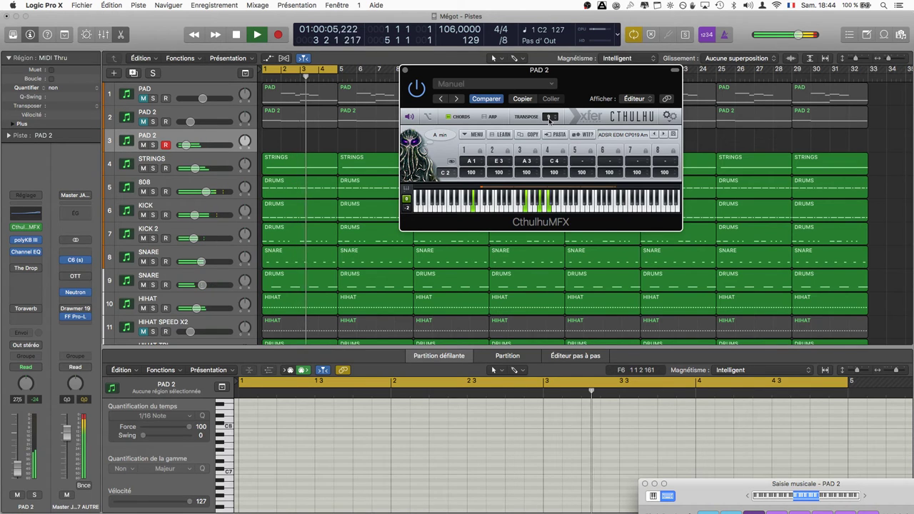
{"action": "scroll", "coordinate": [549, 123], "scroll_direction": "down", "scroll_amount": 2}
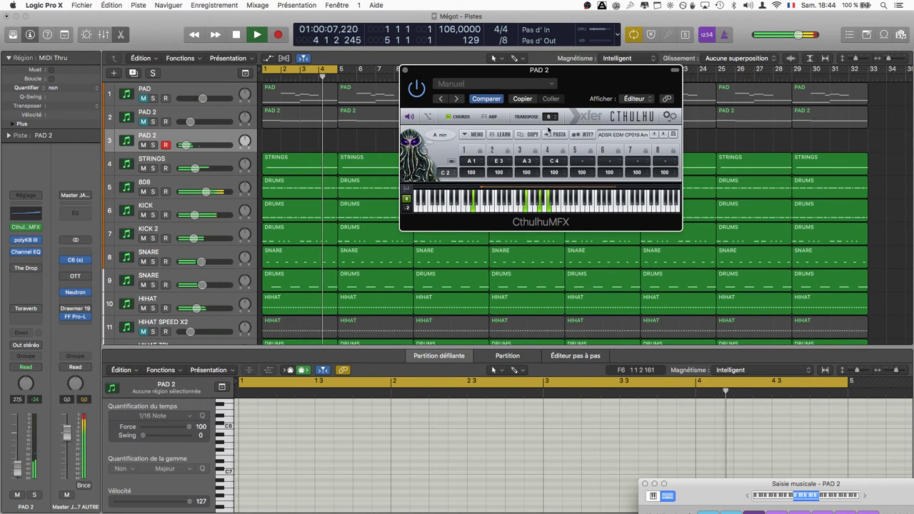
{"action": "scroll", "coordinate": [549, 125], "scroll_direction": "down", "scroll_amount": 1}
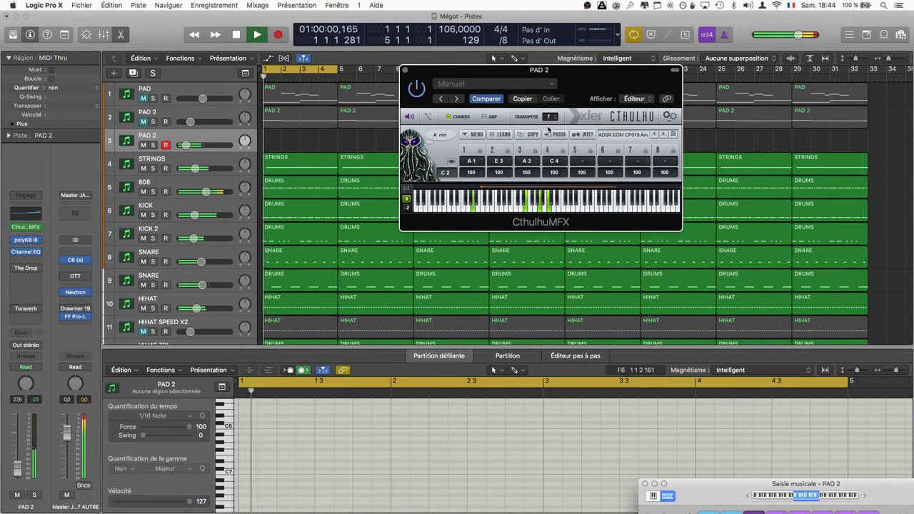
{"action": "scroll", "coordinate": [549, 125], "scroll_direction": "down", "scroll_amount": 1}
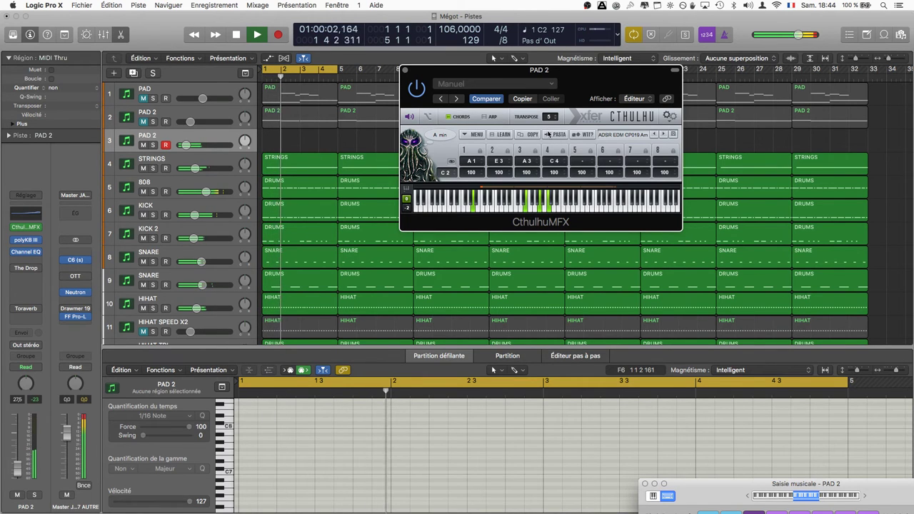
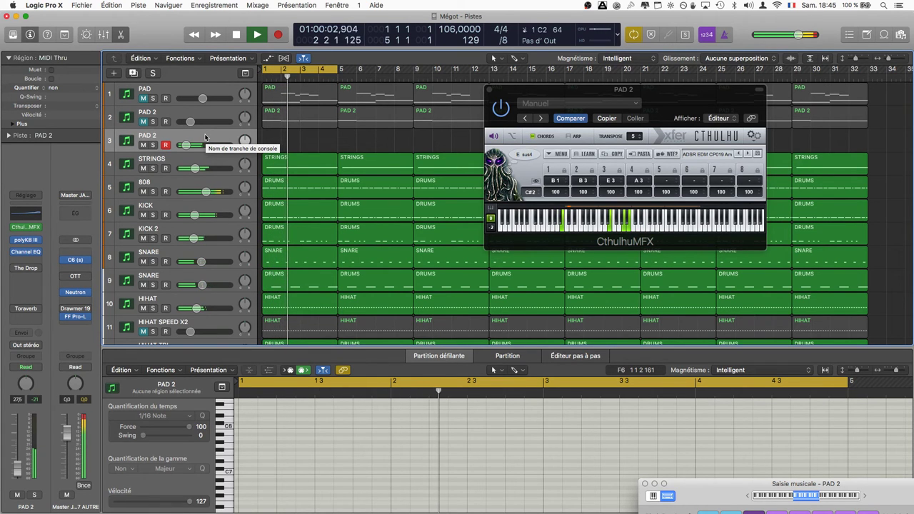
Stop playback and create a four-bar region at bar 1 on the third track, PAD 2.
{"action": "key", "text": "space"}
{"action": "left_click", "coordinate": [270, 143]}
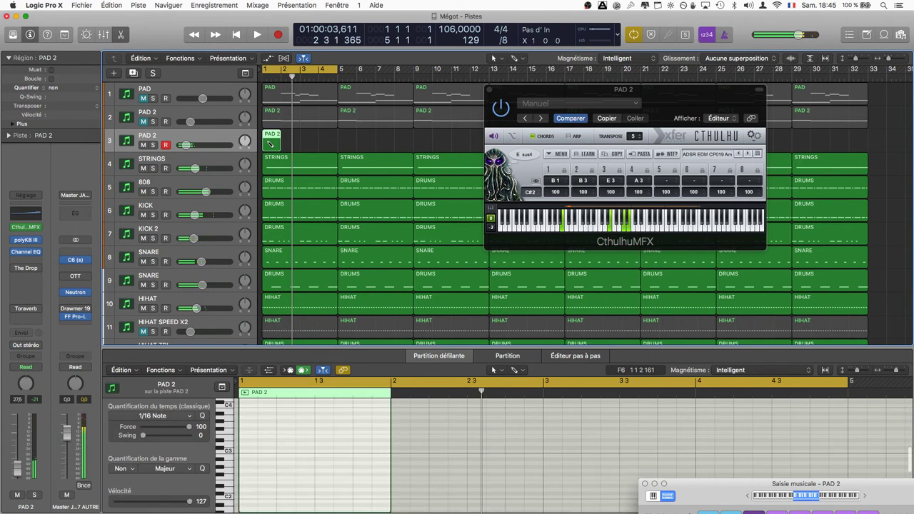
{"action": "left_click_drag", "start_coordinate": [284, 148], "coordinate": [337, 147]}
Audition the preset's chords on the piano roll keys between D2 and F3.
{"action": "left_click", "coordinate": [230, 451]}
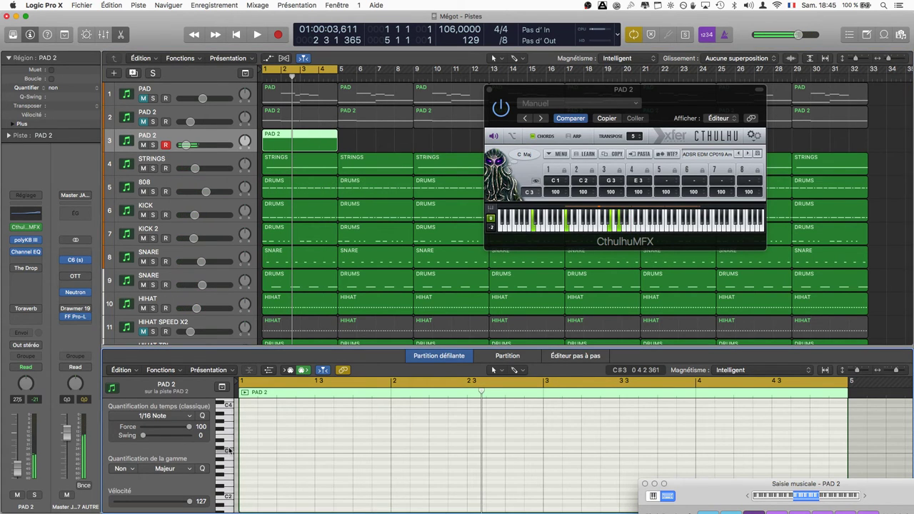
{"action": "left_click", "coordinate": [228, 468]}
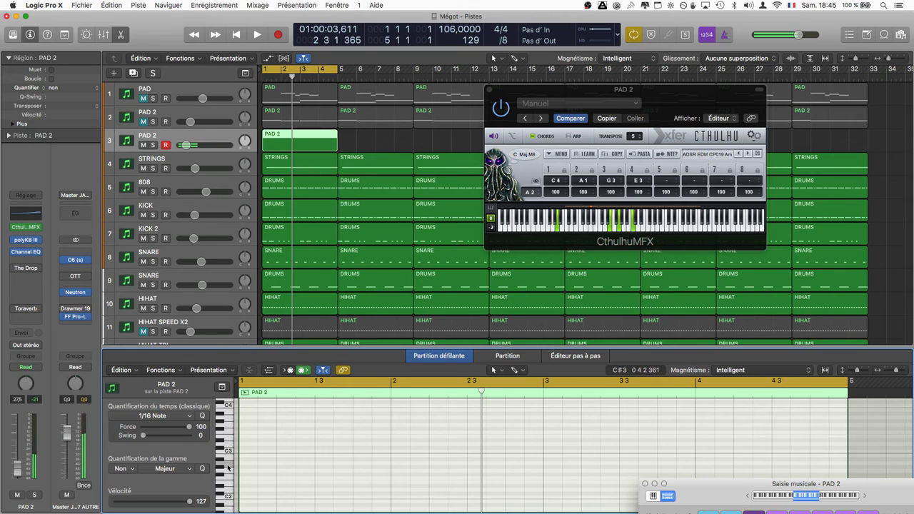
{"action": "left_click", "coordinate": [222, 461]}
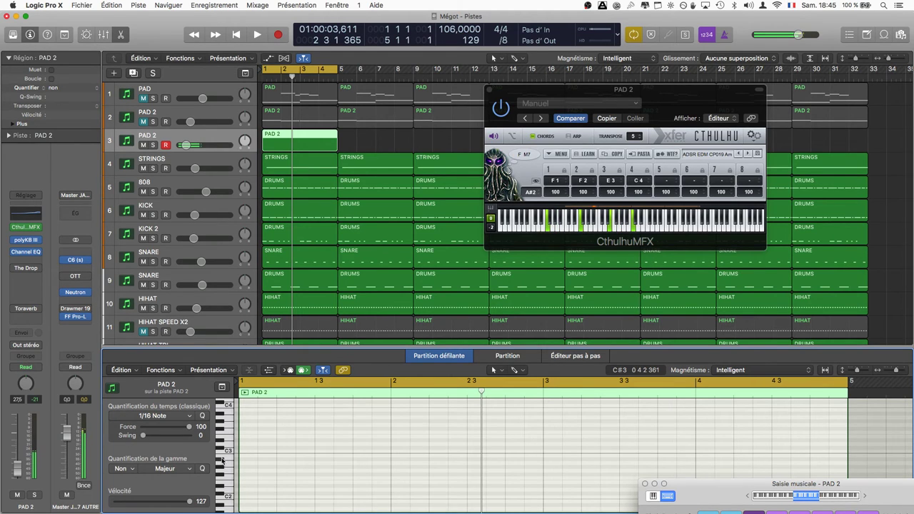
{"action": "left_click", "coordinate": [227, 457]}
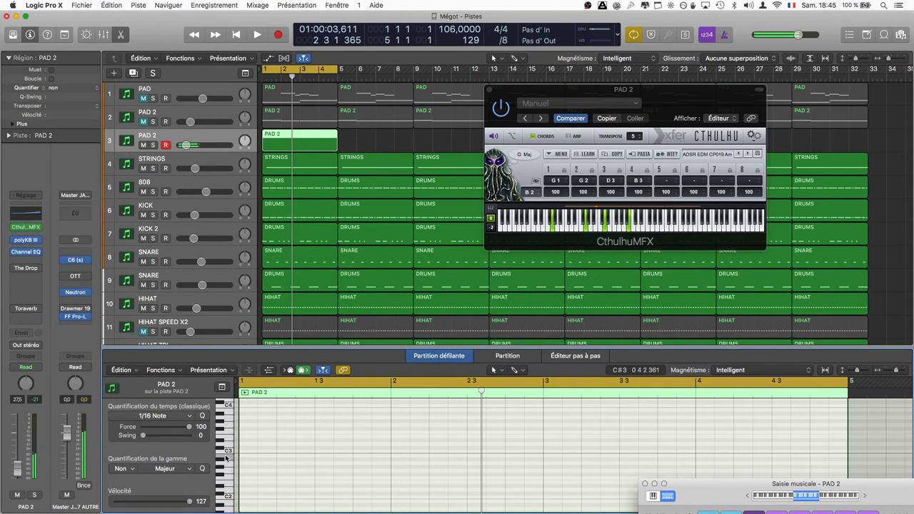
{"action": "left_click", "coordinate": [229, 452]}
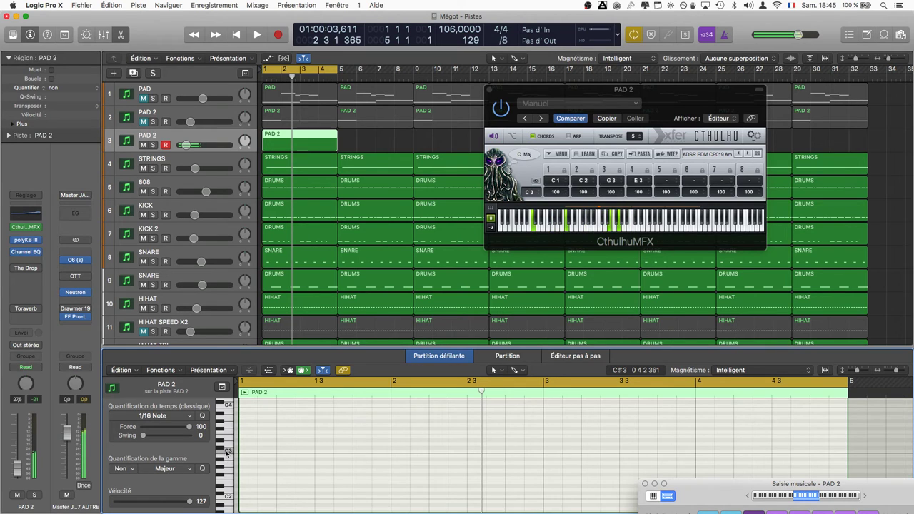
{"action": "left_click", "coordinate": [227, 449]}
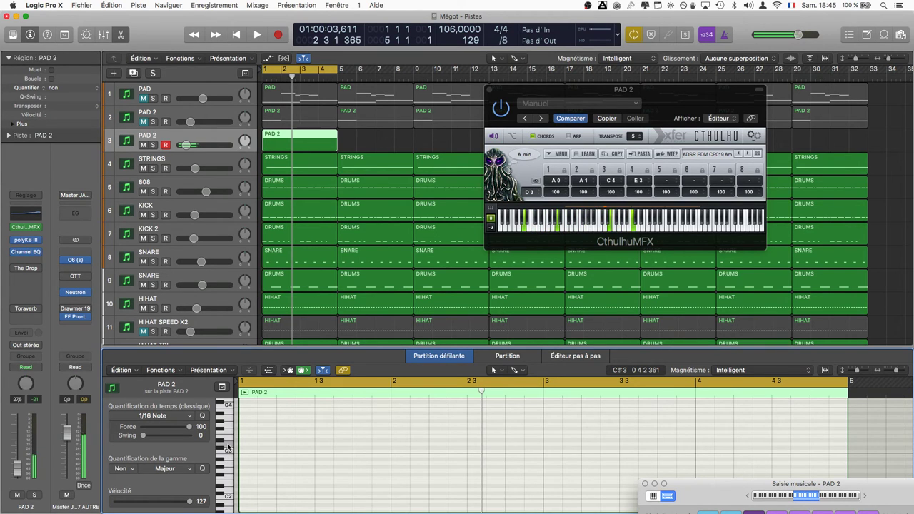
{"action": "left_click", "coordinate": [222, 444]}
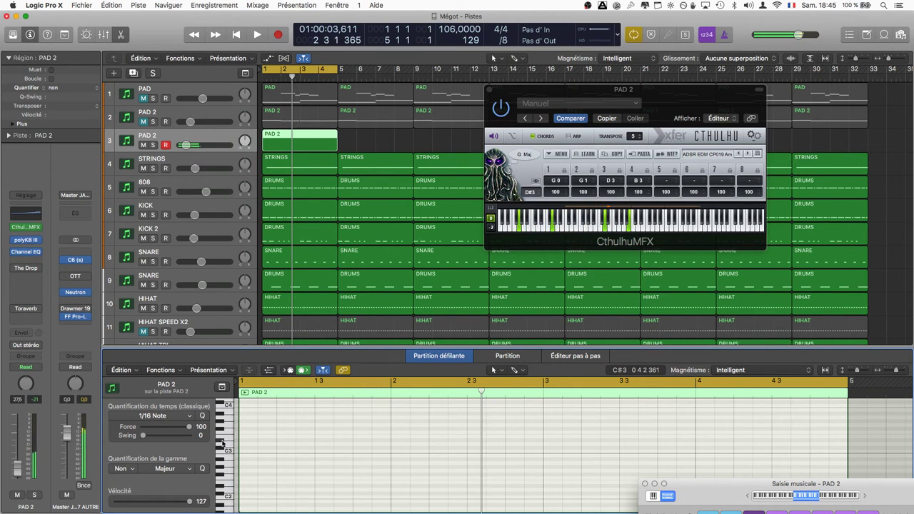
{"action": "left_click", "coordinate": [227, 443]}
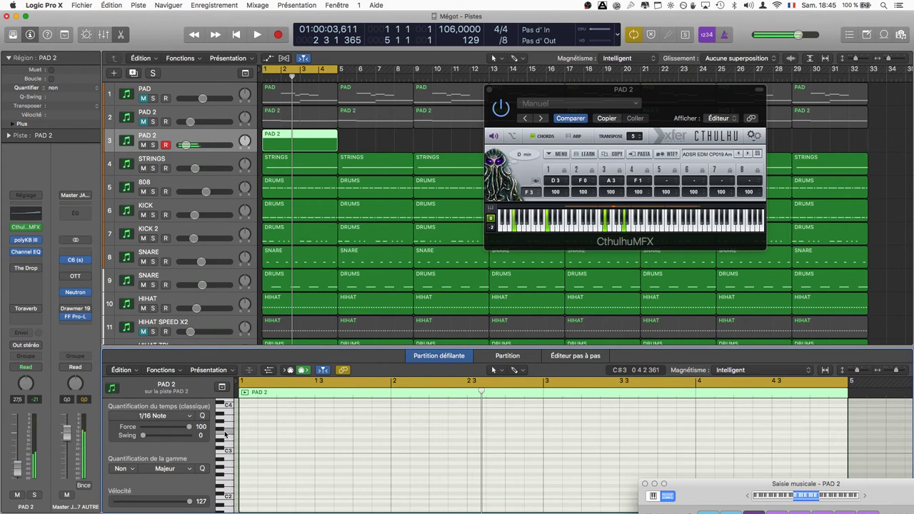
{"action": "left_click", "coordinate": [229, 492]}
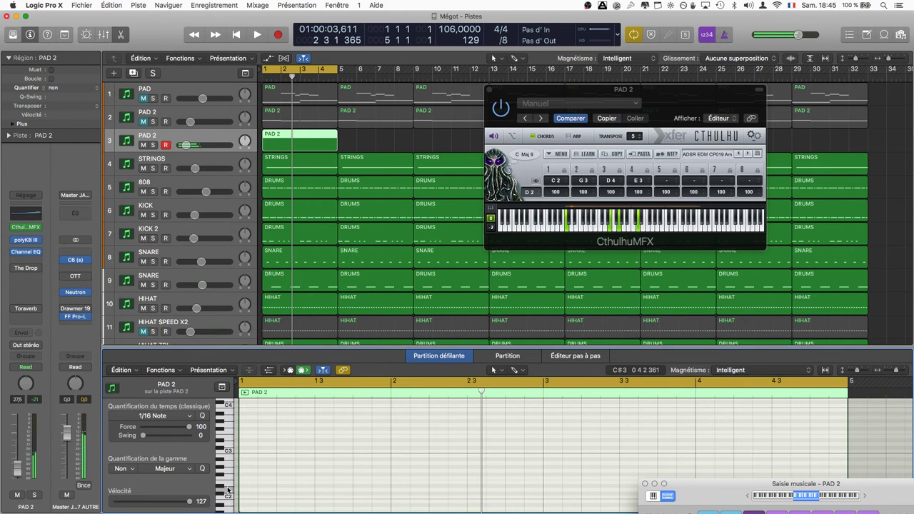
Add a one-bar C2 note in bar 1 of the PAD 2 region and play it with the beat.
{"action": "scroll", "coordinate": [229, 492], "scroll_direction": "down", "scroll_amount": 3}
{"action": "left_click", "coordinate": [229, 476]}
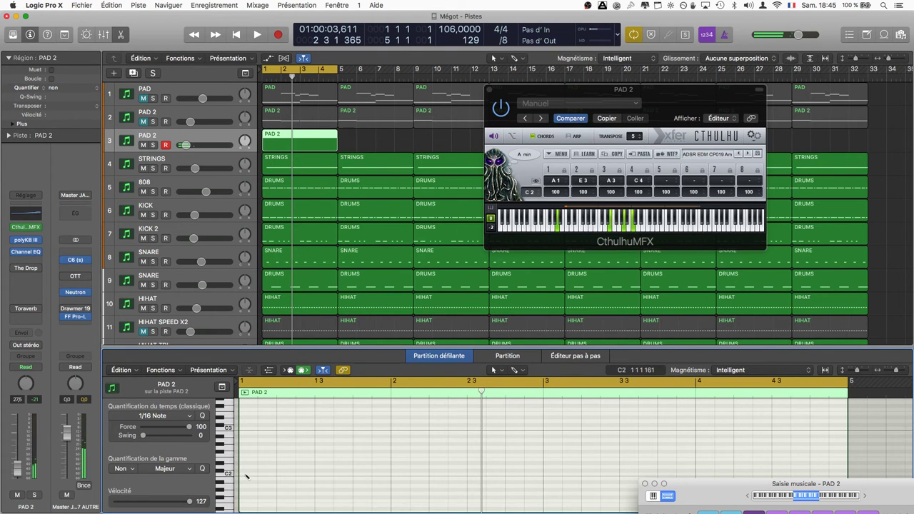
{"action": "left_click", "coordinate": [245, 476]}
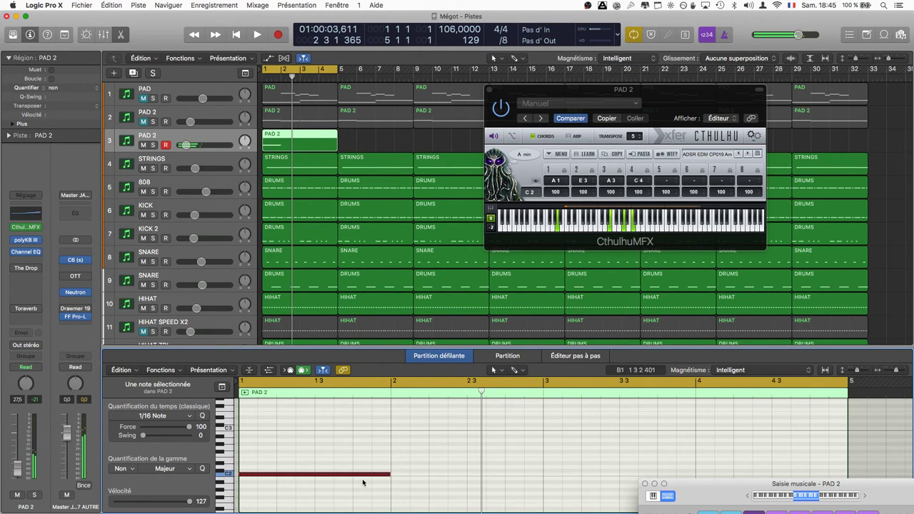
{"action": "key", "text": "space"}
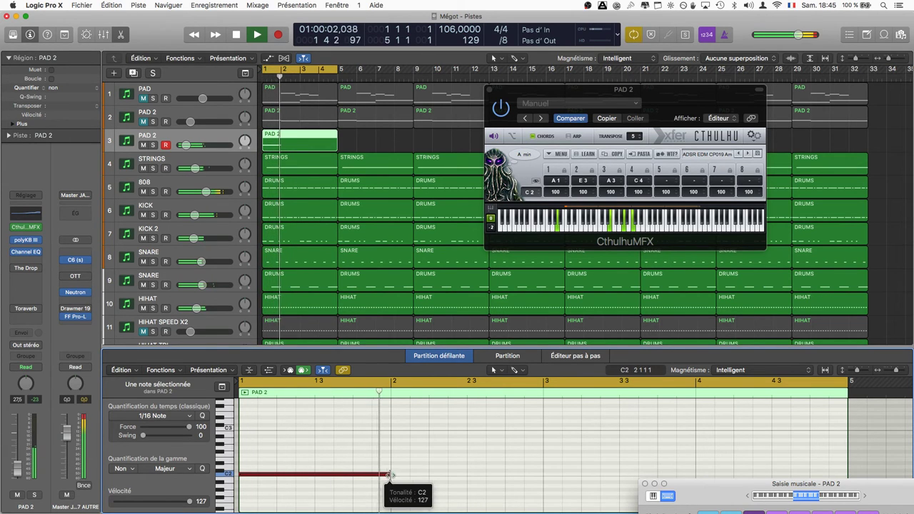
{"action": "key", "text": "space"}
Add one-bar notes C#2, D2 and E2 in bars 2, 3 and 4, and play the progression.
{"action": "left_click", "coordinate": [391, 470]}
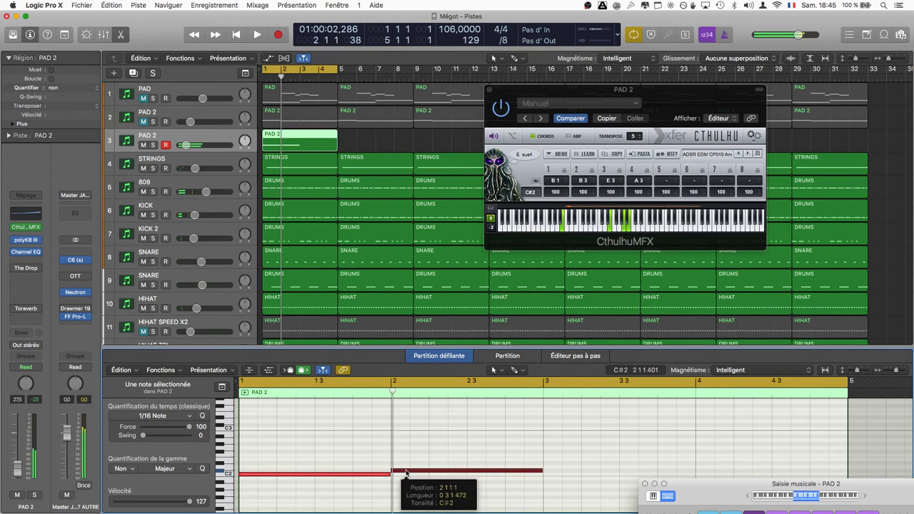
{"action": "left_click", "coordinate": [543, 460]}
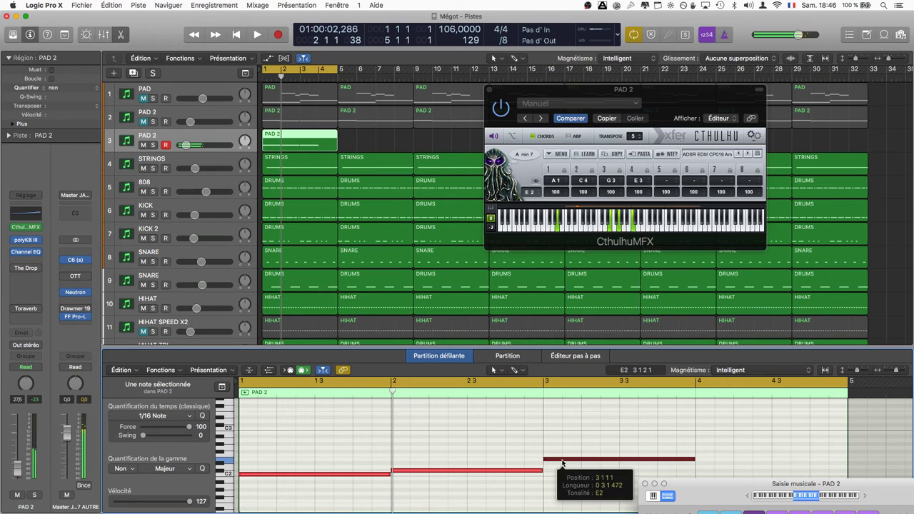
{"action": "left_click_drag", "start_coordinate": [561, 464], "coordinate": [562, 469]}
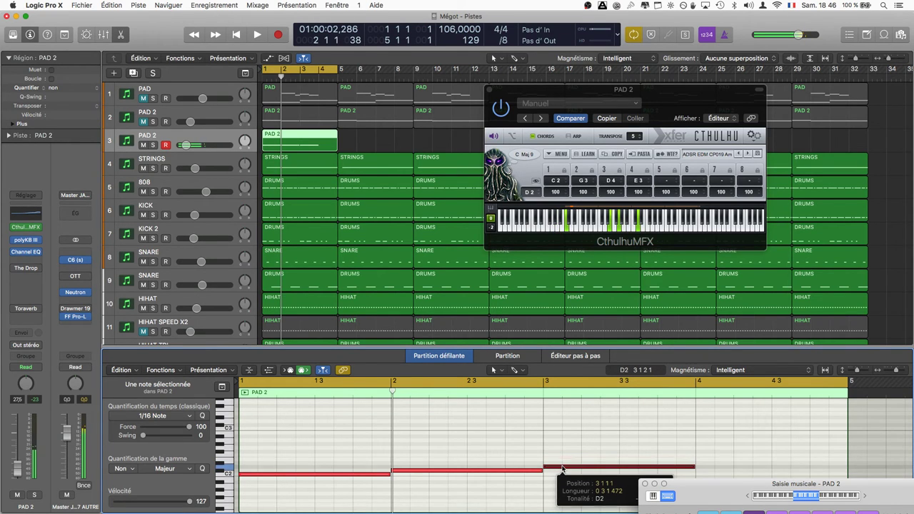
{"action": "left_click", "coordinate": [701, 464]}
{"action": "left_click_drag", "start_coordinate": [699, 463], "coordinate": [707, 462]}
{"action": "left_click", "coordinate": [675, 469]}
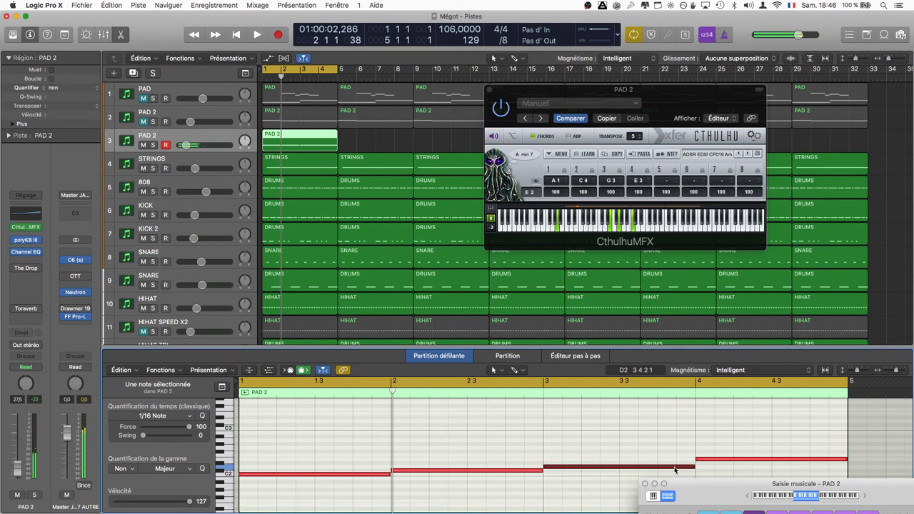
{"action": "left_click", "coordinate": [714, 461]}
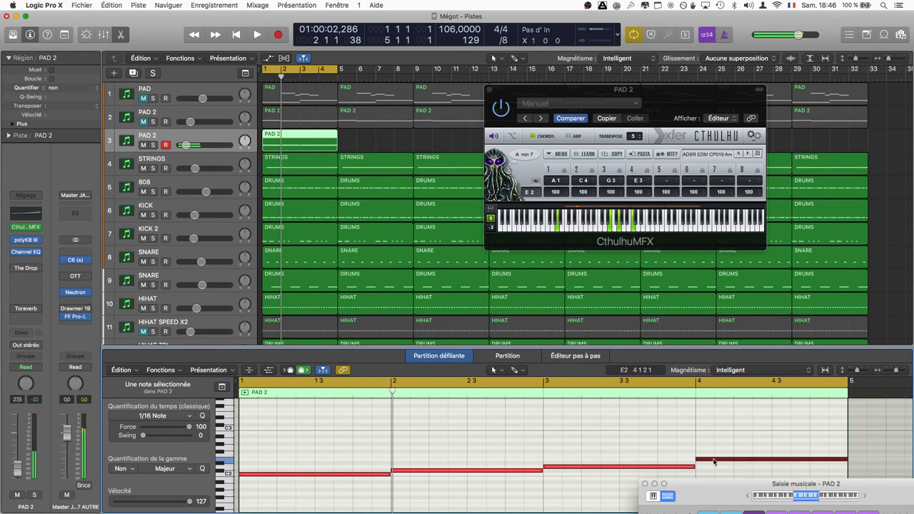
{"action": "key", "text": "space"}
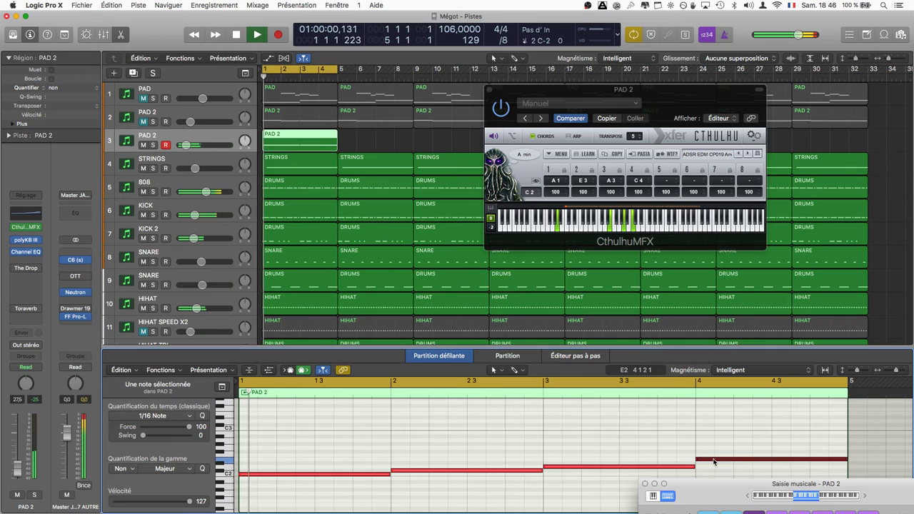
{"action": "left_click", "coordinate": [420, 434]}
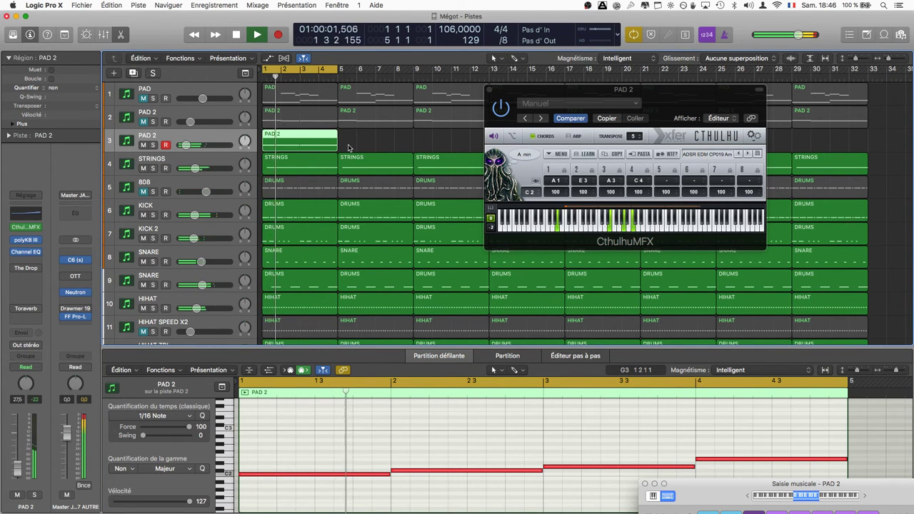
Lower the 808 track's volume slightly and load the PA Chase Pad Mw LtZ preset in PAD 2's polyKB III.
{"action": "left_click_drag", "start_coordinate": [207, 191], "coordinate": [203, 192]}
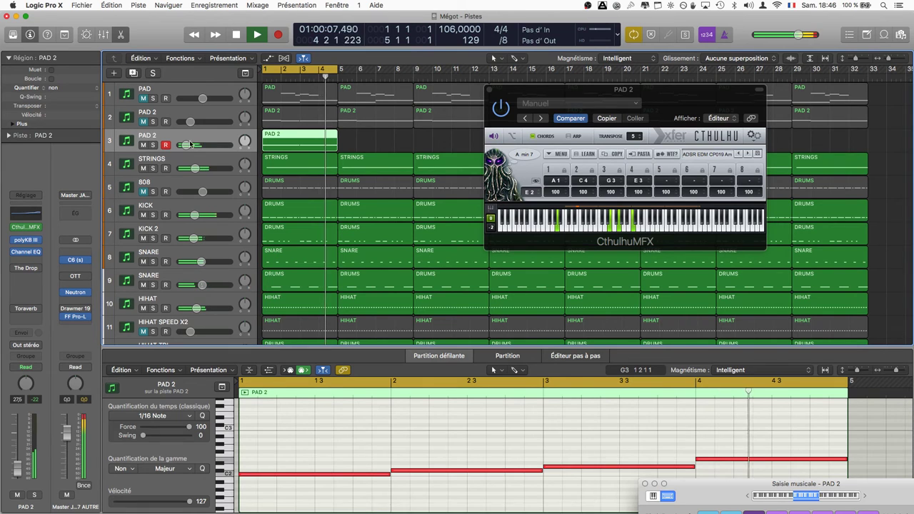
{"action": "left_click", "coordinate": [26, 240]}
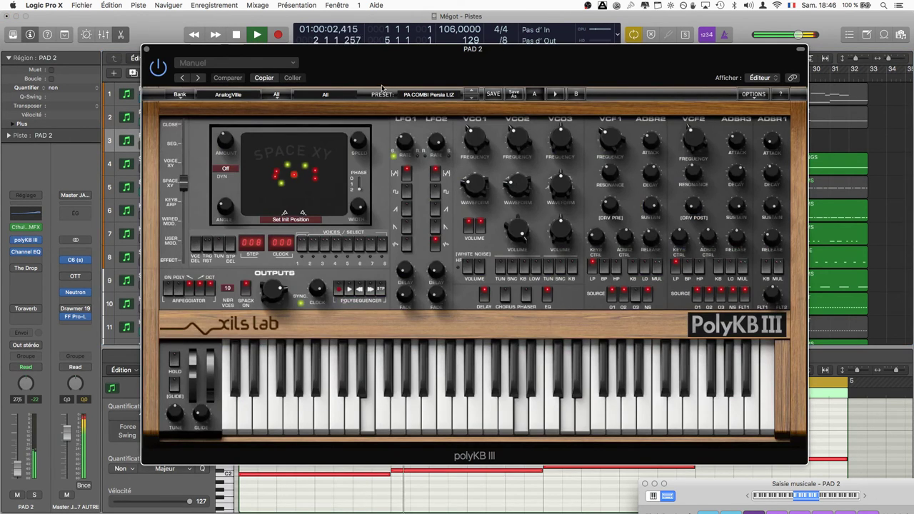
{"action": "left_click_drag", "start_coordinate": [382, 63], "coordinate": [260, 70]}
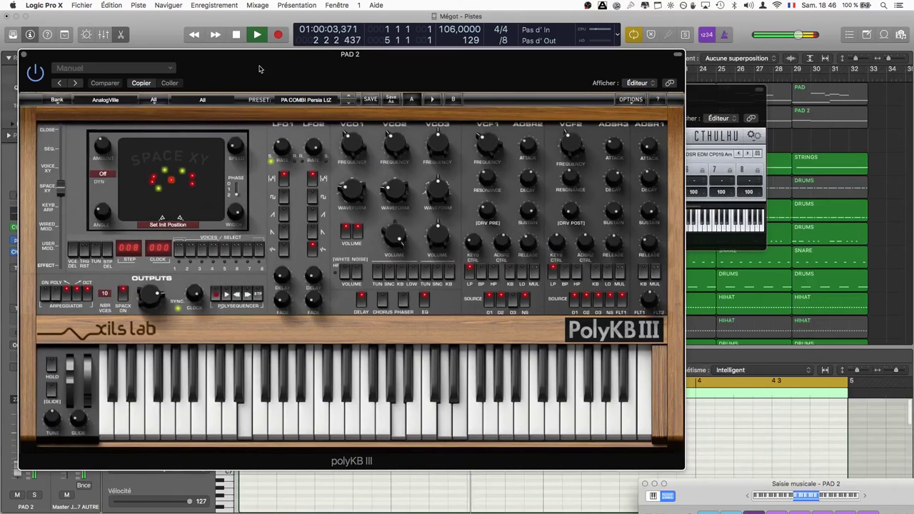
{"action": "left_click", "coordinate": [349, 102]}
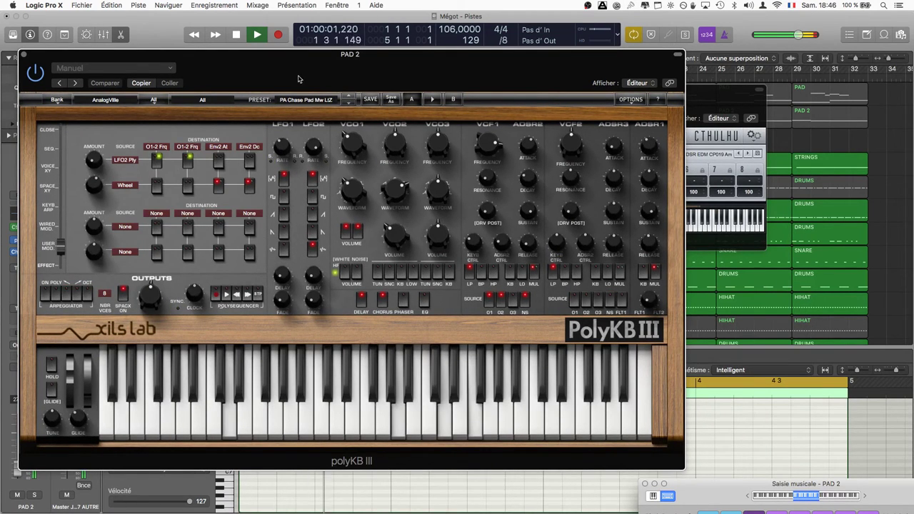
{"action": "left_click_drag", "start_coordinate": [299, 78], "coordinate": [325, 44]}
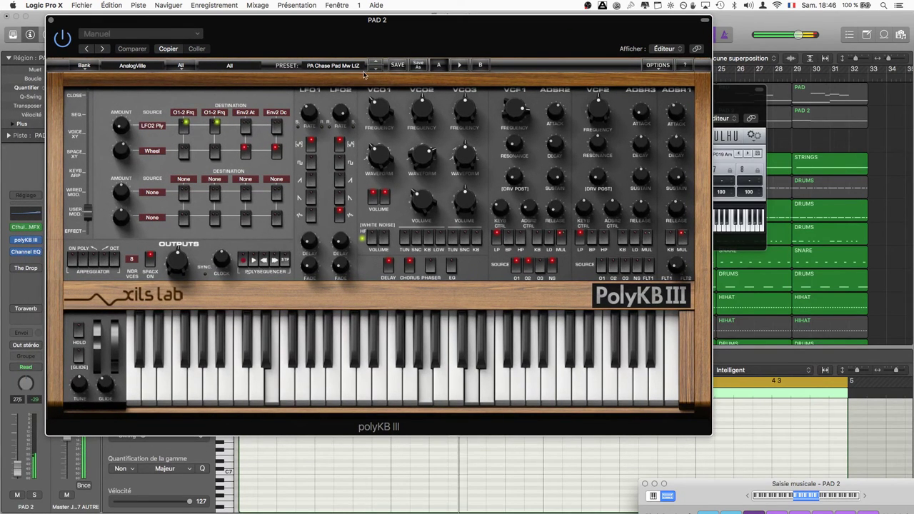
{"action": "left_click_drag", "start_coordinate": [255, 27], "coordinate": [352, 25]}
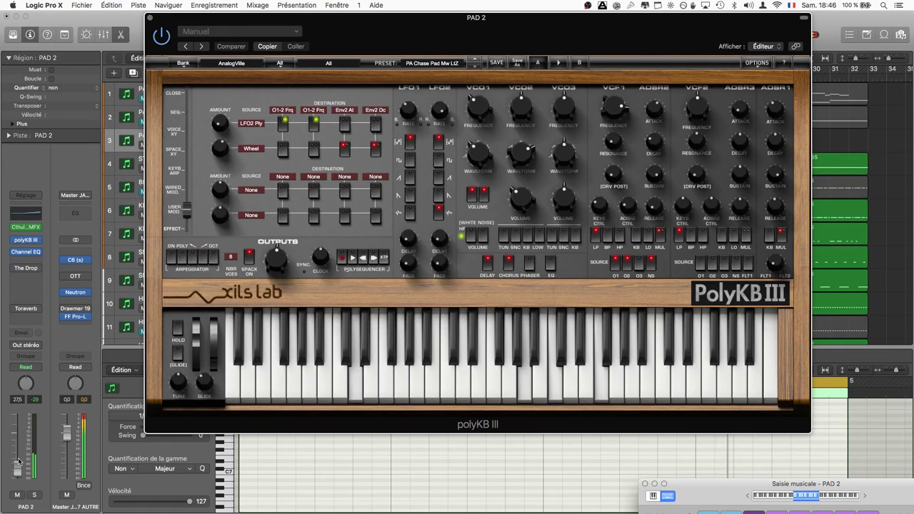
Raise the PAD 2 channel volume to -16.8 dB and turn down the VCF1 filter frequency in polyKB III.
{"action": "left_click_drag", "start_coordinate": [17, 468], "coordinate": [17, 453]}
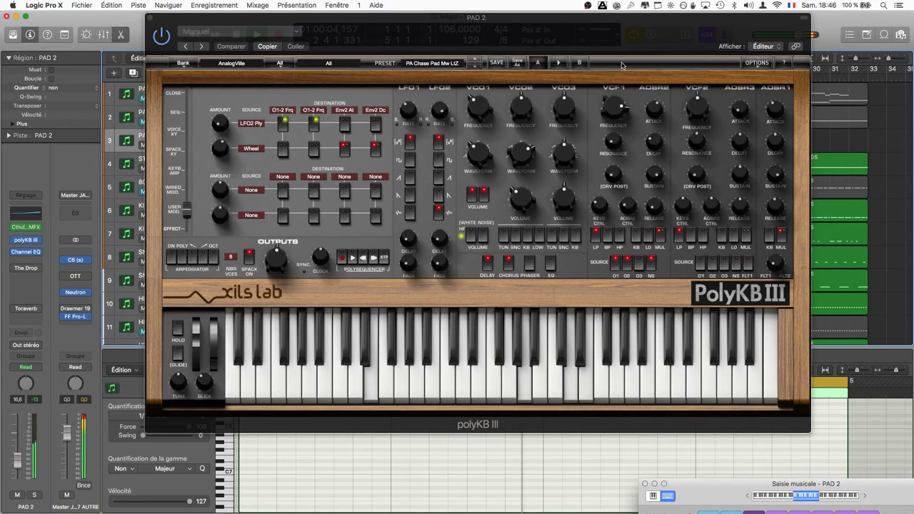
{"action": "left_click_drag", "start_coordinate": [613, 108], "coordinate": [605, 149]}
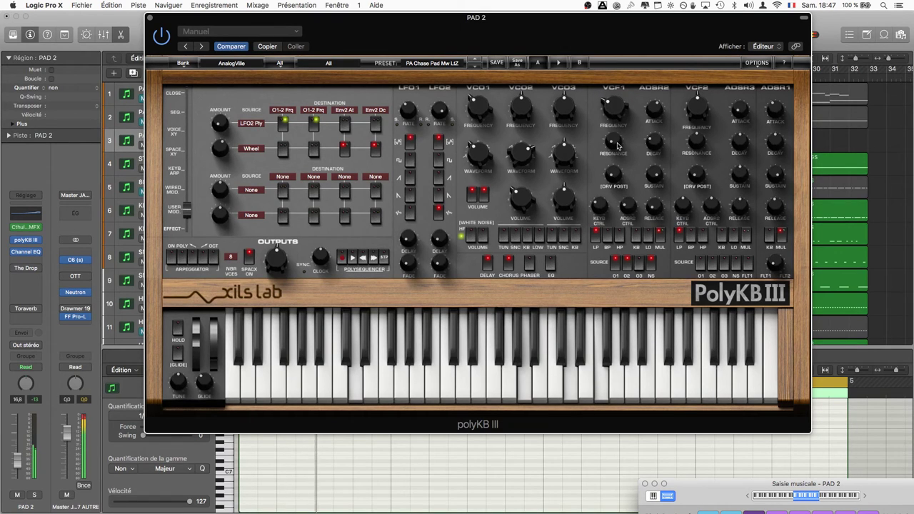
{"action": "left_click_drag", "start_coordinate": [618, 145], "coordinate": [614, 107]}
{"action": "mouse_move", "coordinate": [621, 120]}
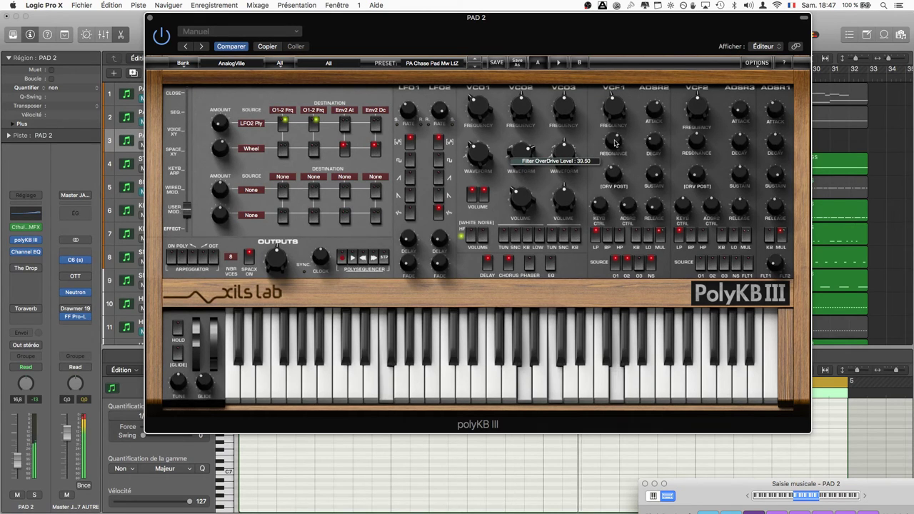
{"action": "mouse_move", "coordinate": [615, 143]}
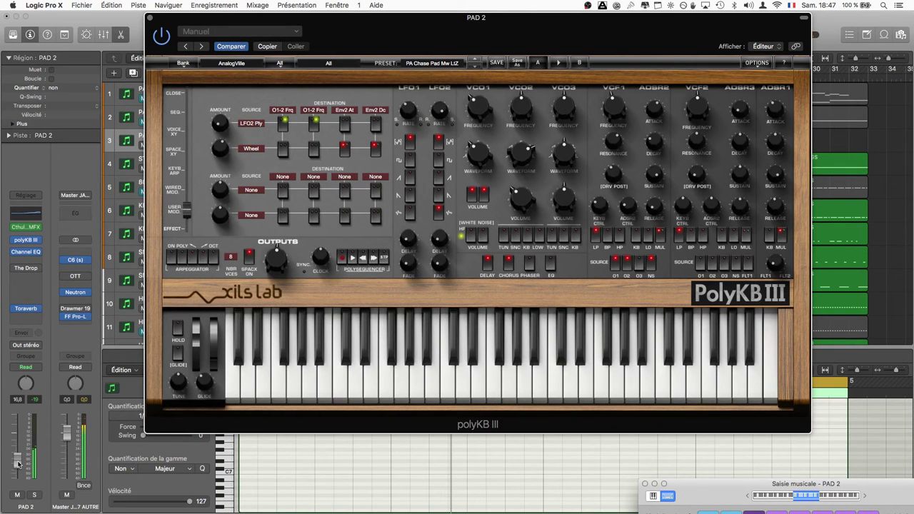
Close the polyKB III window, play the loop and dismiss the audio and MIDI synchronisation error.
{"action": "left_click_drag", "start_coordinate": [333, 25], "coordinate": [498, 116]}
{"action": "left_click", "coordinate": [319, 113]}
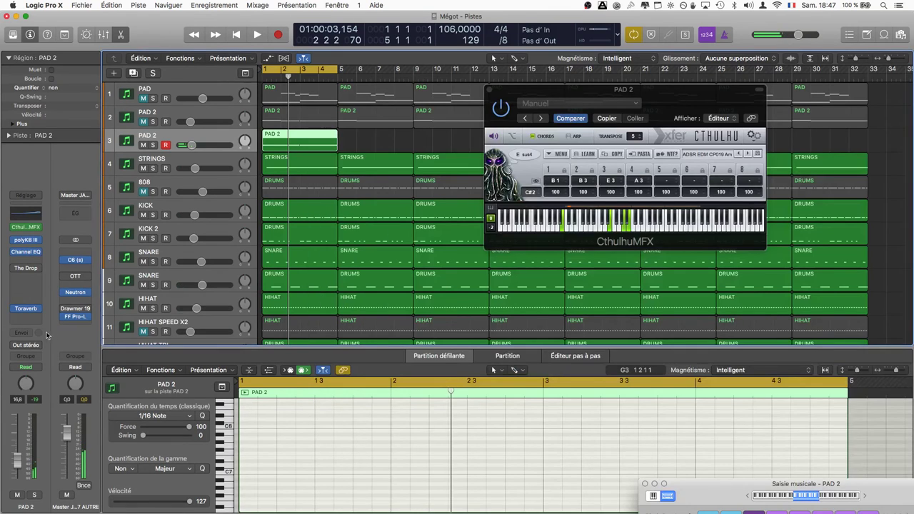
{"action": "key", "text": "space"}
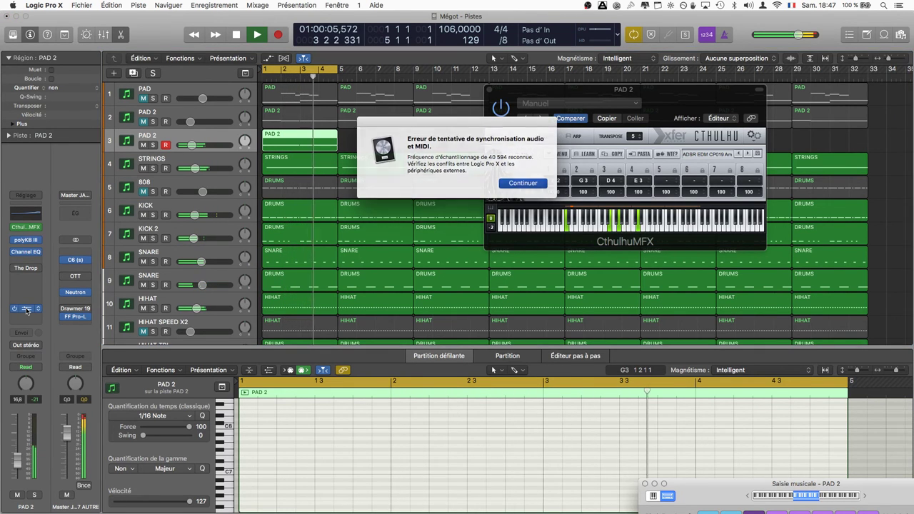
{"action": "left_click", "coordinate": [523, 183]}
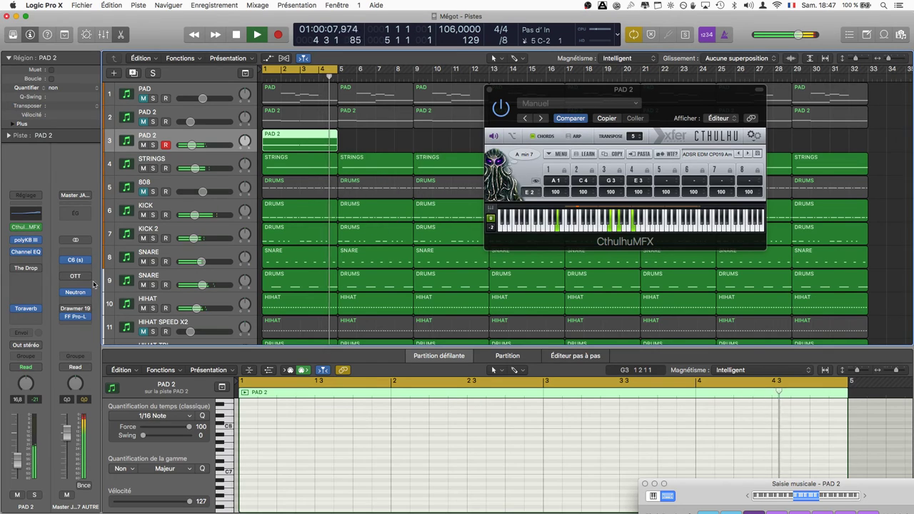
{"action": "key", "text": "space"}
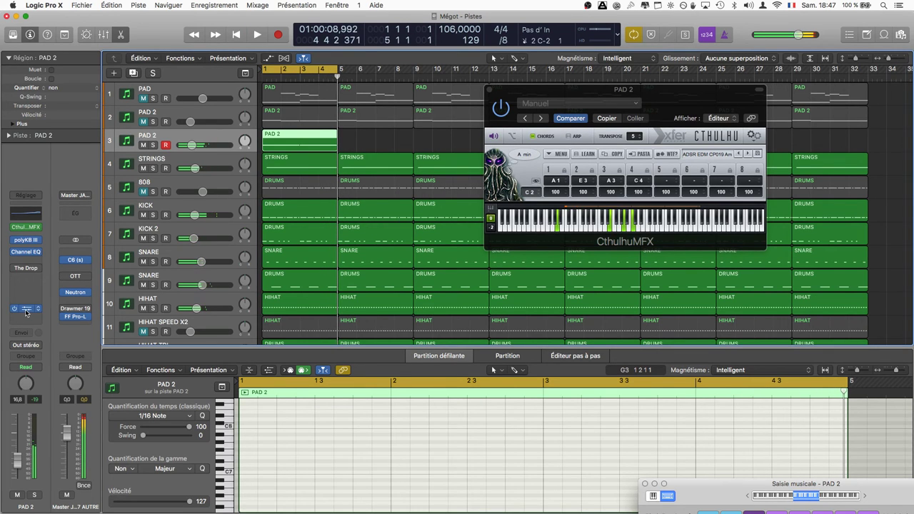
Set the Late Feedback of PAD 2's Toraverb to 42.0%, listen to it with the beat and close the plug-in.
{"action": "left_click", "coordinate": [26, 311]}
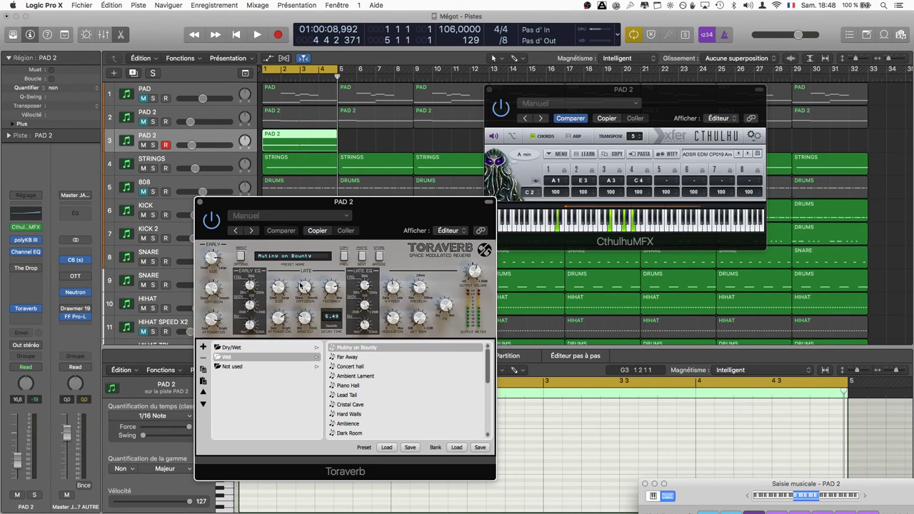
{"action": "left_click_drag", "start_coordinate": [340, 291], "coordinate": [332, 328]}
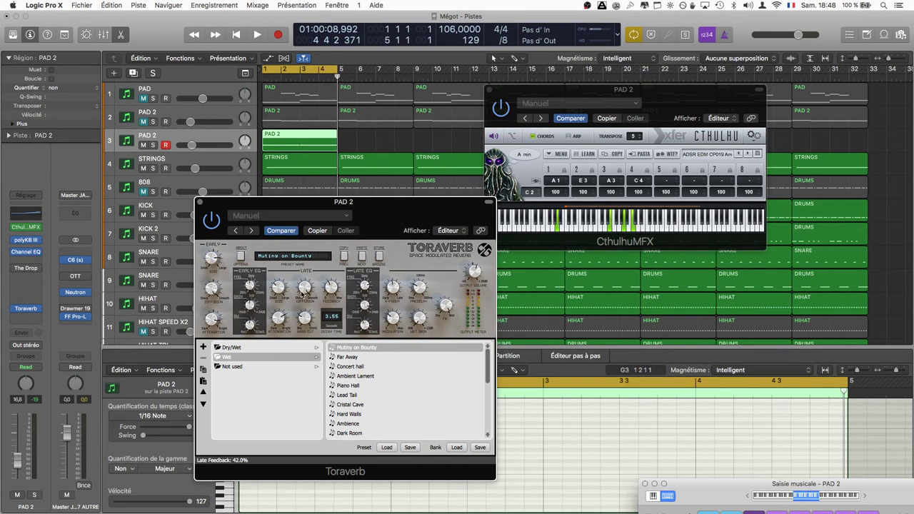
{"action": "key", "text": "space"}
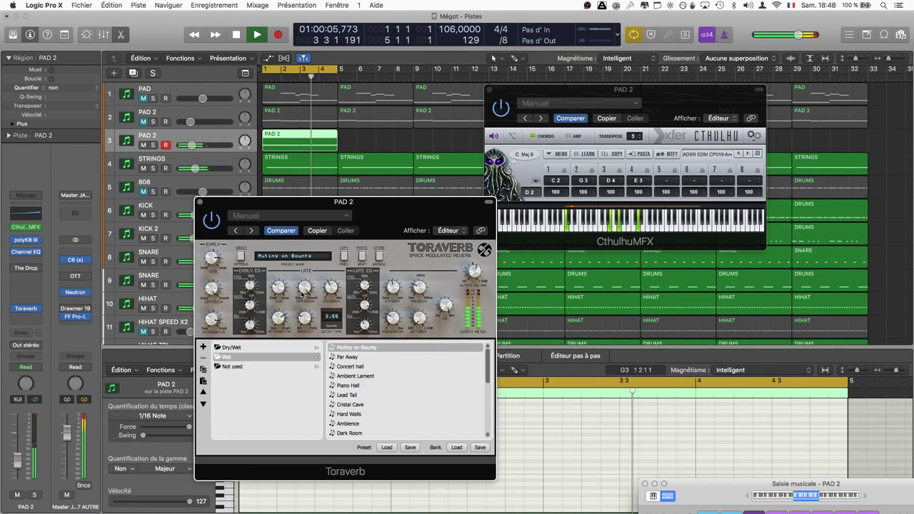
{"action": "left_click", "coordinate": [200, 204]}
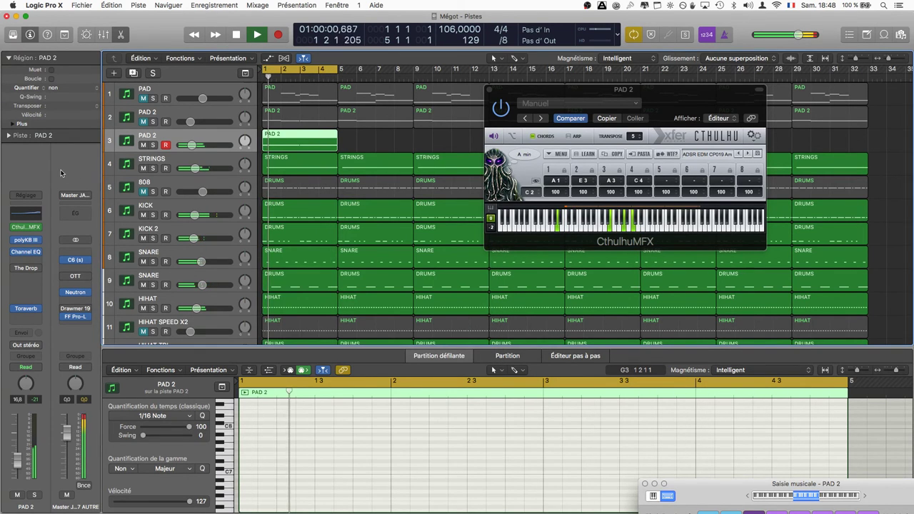
{"action": "key", "text": "space"}
{"action": "key", "text": "super+Down"}
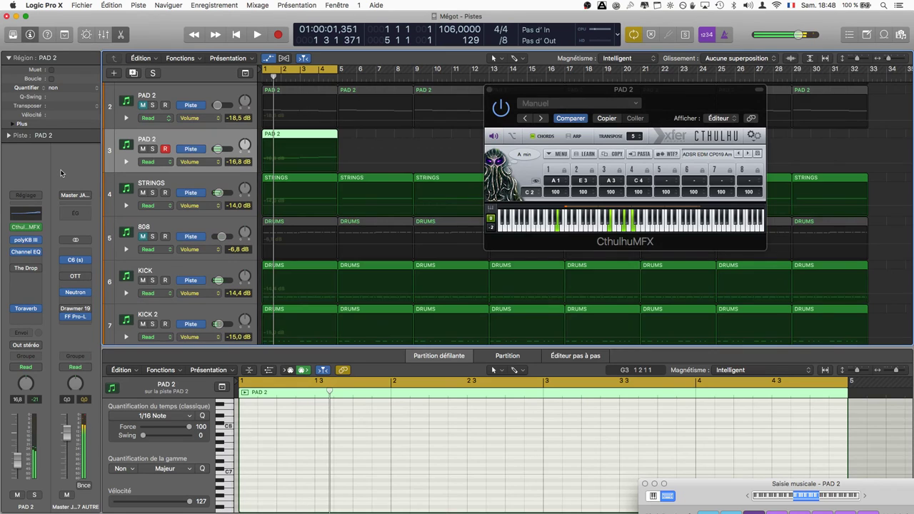
{"action": "key", "text": "super+Up"}
Play the progression with the beat in short passes and bring the PAD 2 region's notes into view in the piano roll.
{"action": "key", "text": "space"}
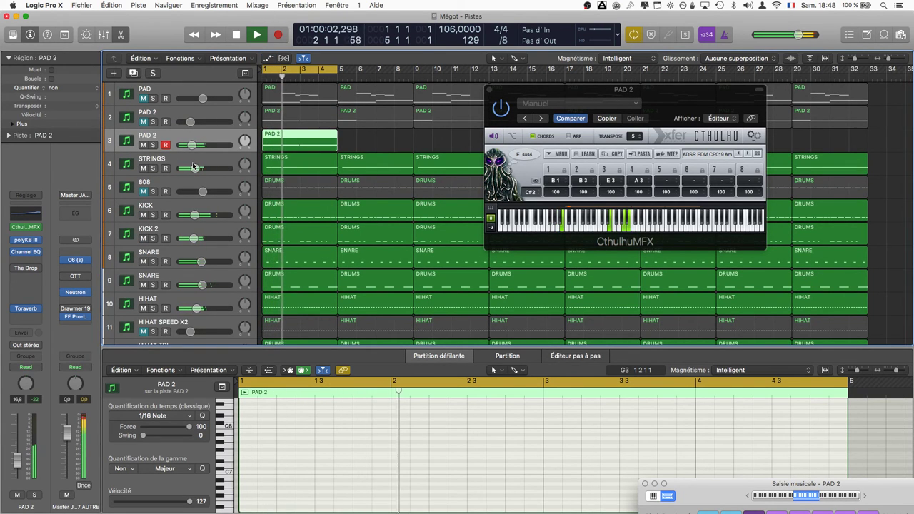
{"action": "key", "text": "space"}
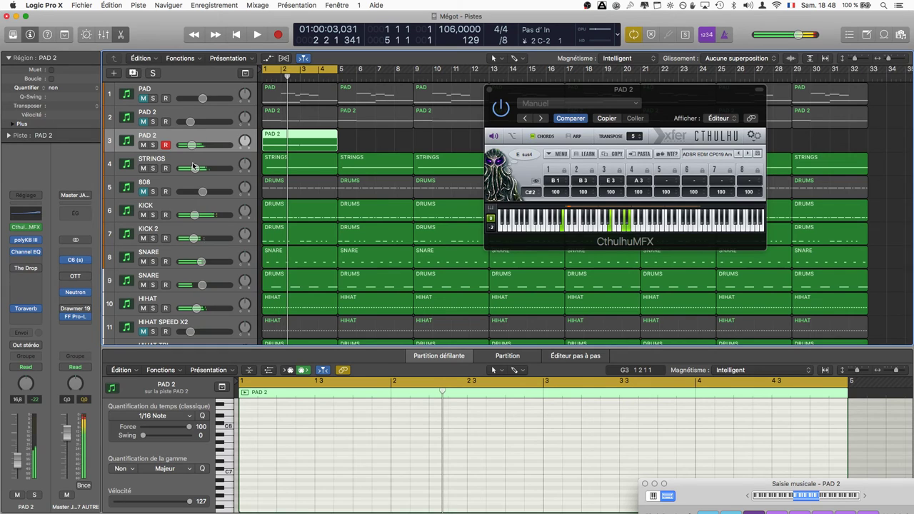
{"action": "left_click", "coordinate": [364, 141]}
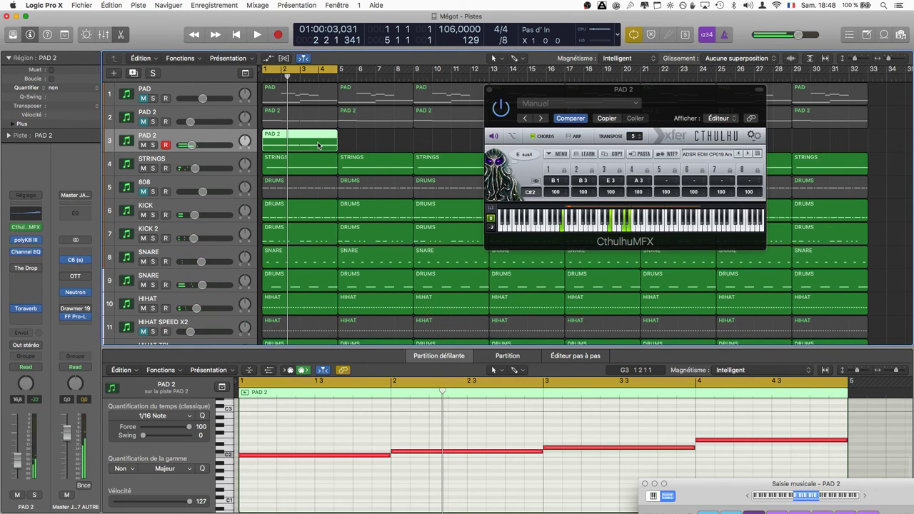
{"action": "key", "text": "space"}
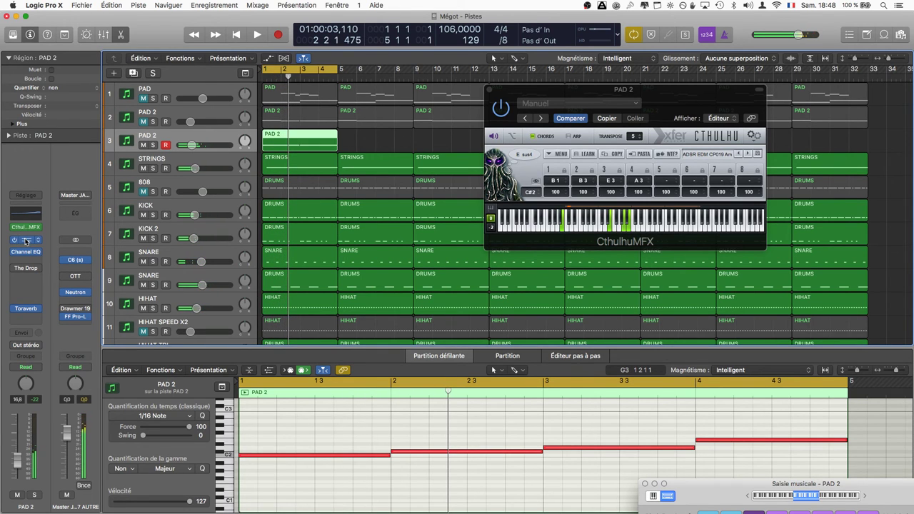
{"action": "key", "text": "space"}
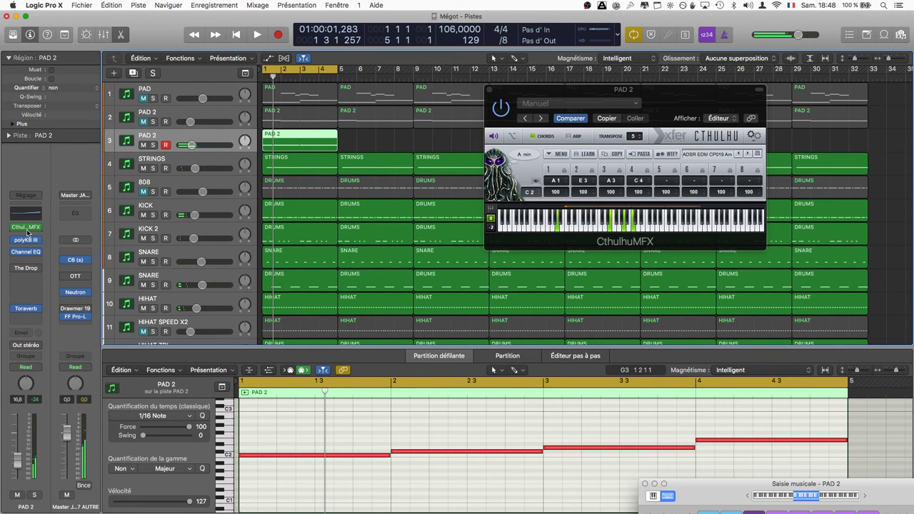
Set Cthulhu's transpose on PAD 2 to 17, check it against the beat and close the plug-in window.
{"action": "left_click", "coordinate": [28, 227]}
{"action": "left_click", "coordinate": [53, 181]}
{"action": "left_click", "coordinate": [633, 136]}
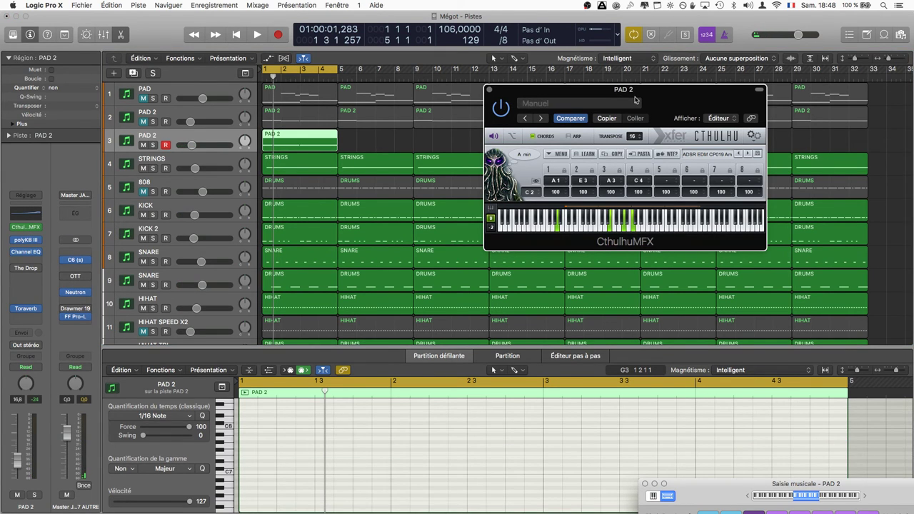
{"action": "key", "text": "space"}
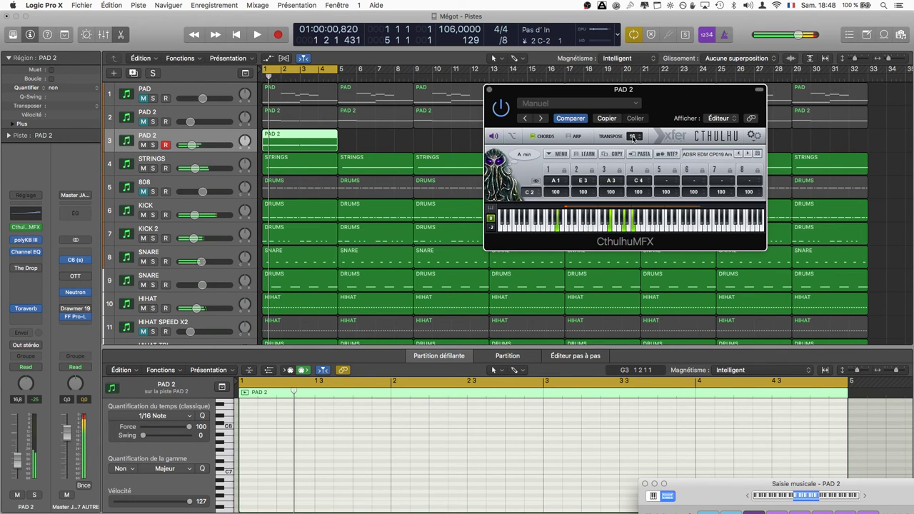
{"action": "left_click_drag", "start_coordinate": [634, 134], "coordinate": [634, 143]}
{"action": "key", "text": "space"}
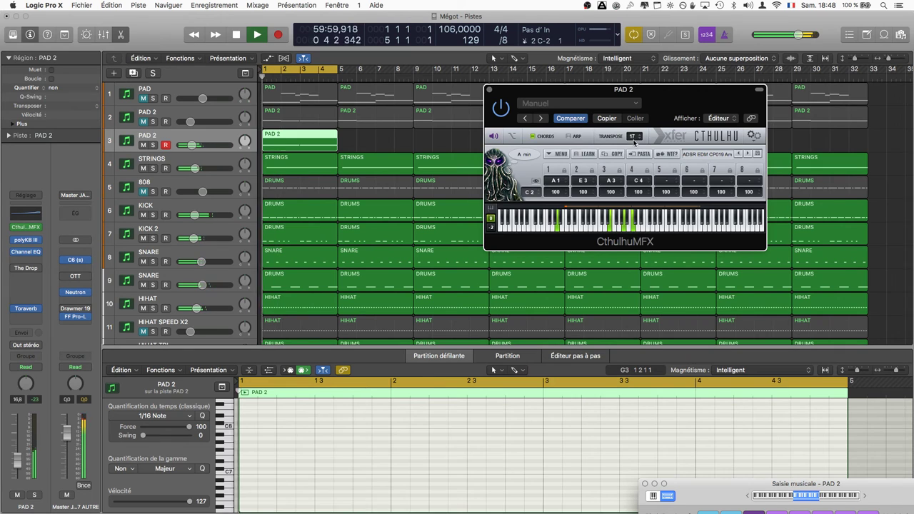
{"action": "key", "text": "space"}
{"action": "key", "text": "space"}
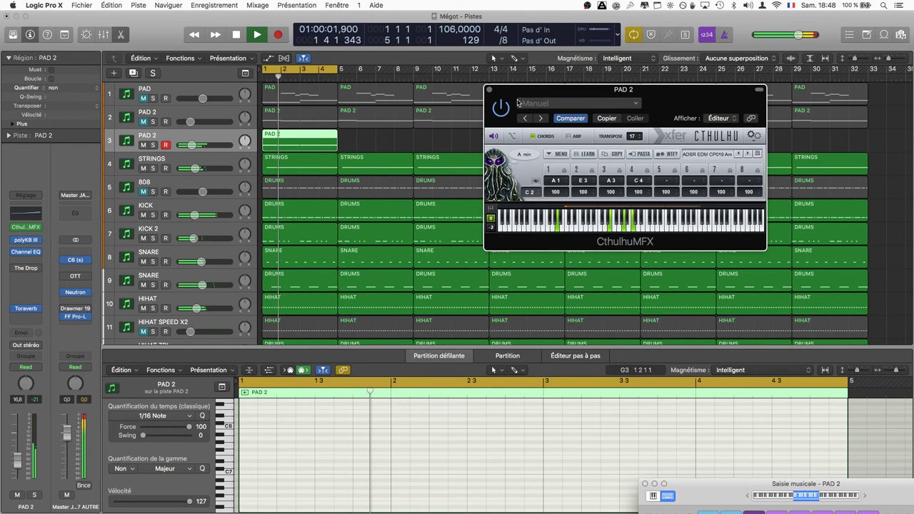
{"action": "left_click", "coordinate": [489, 91]}
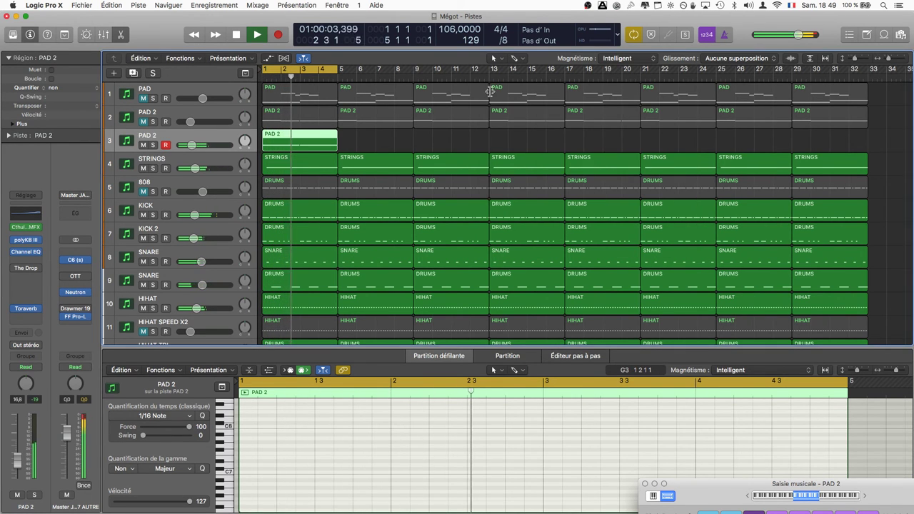
Deselect the PAD 2 region and listen to the four-bar loop from the start.
{"action": "left_click", "coordinate": [376, 143]}
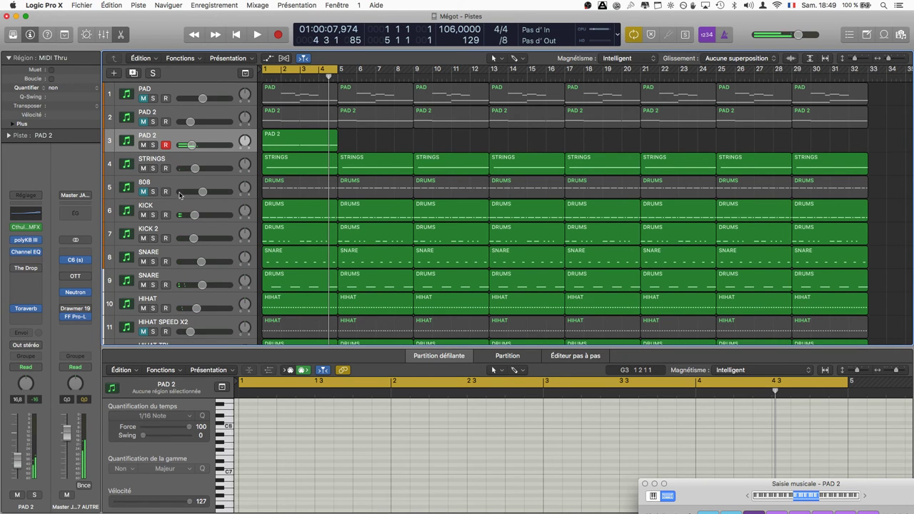
{"action": "key", "text": "Return"}
{"action": "key", "text": "space"}
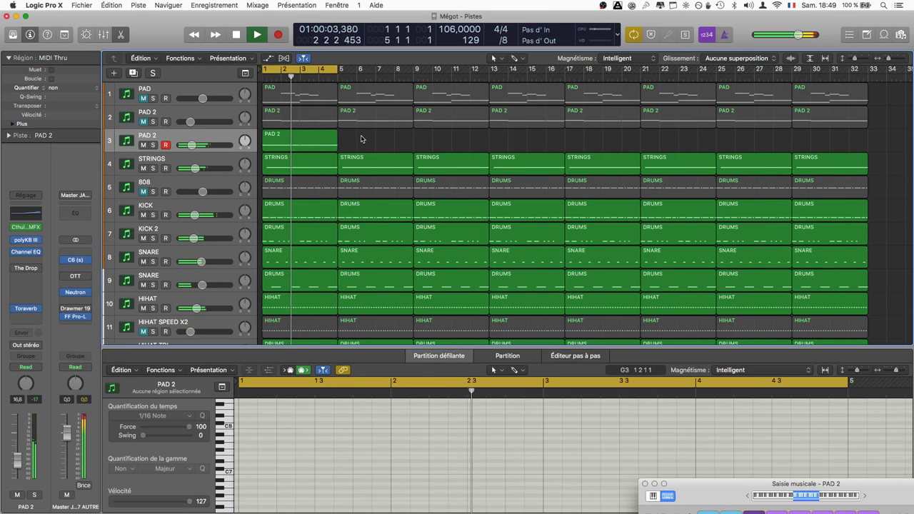
{"action": "key", "text": "space"}
{"action": "key", "text": "super+k"}
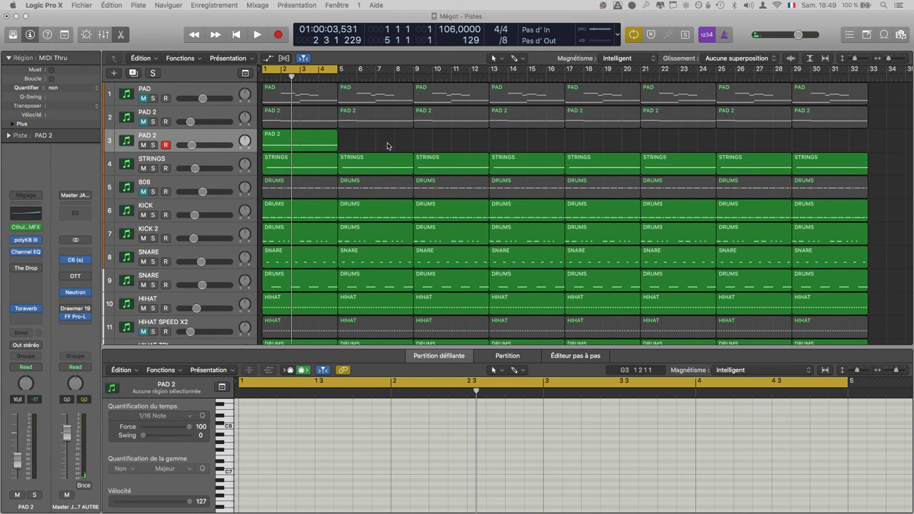
{"action": "key", "text": "super+k"}
Replace the Toraverb on the four-bar PAD 2 track with the stereo ValhallaUberMod plug-in.
{"action": "key", "text": "space"}
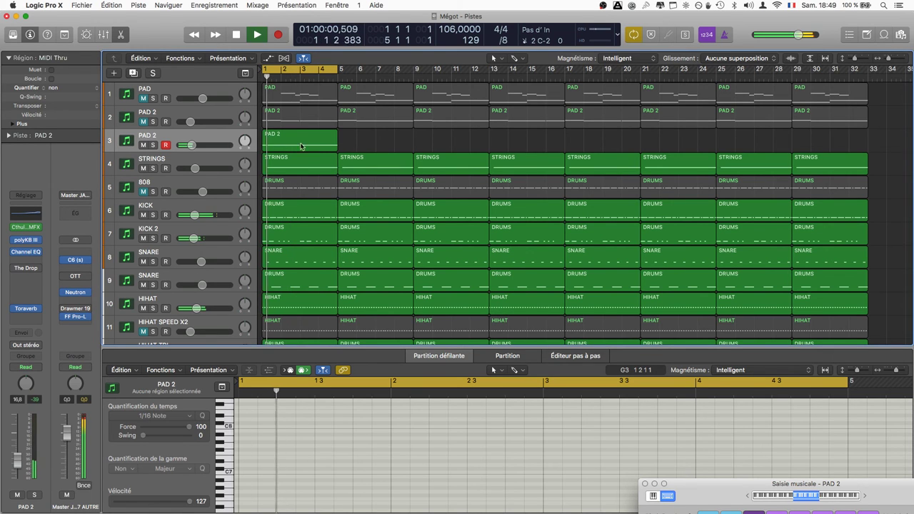
{"action": "left_click", "coordinate": [215, 138]}
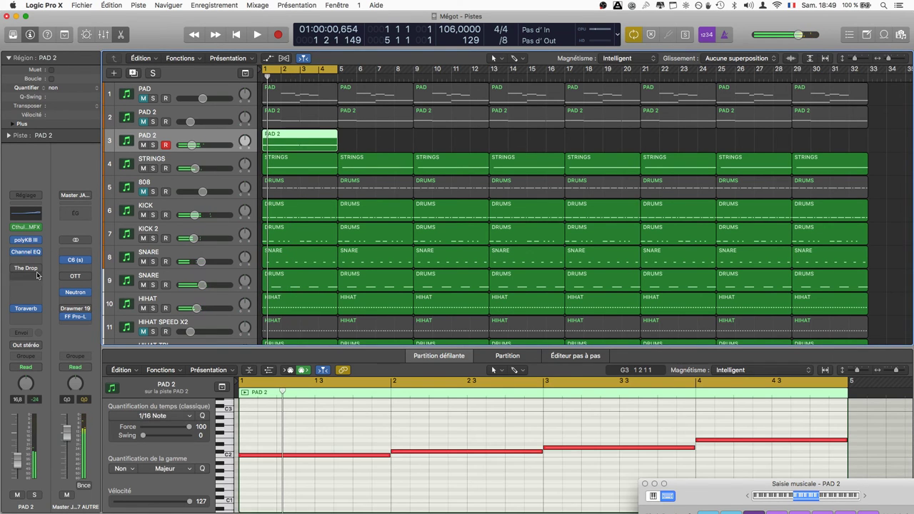
{"action": "left_click", "coordinate": [39, 310]}
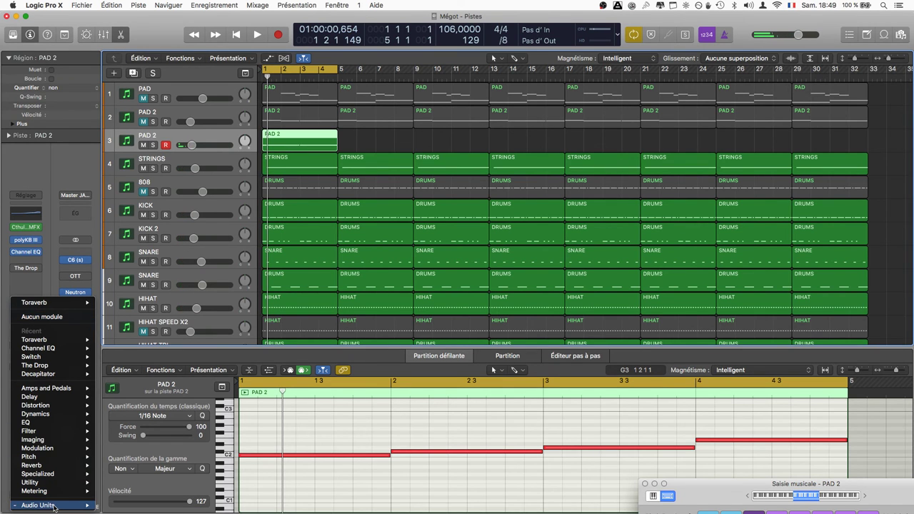
{"action": "mouse_move", "coordinate": [79, 505]}
{"action": "scroll", "coordinate": [137, 466], "scroll_direction": "down", "scroll_amount": 10}
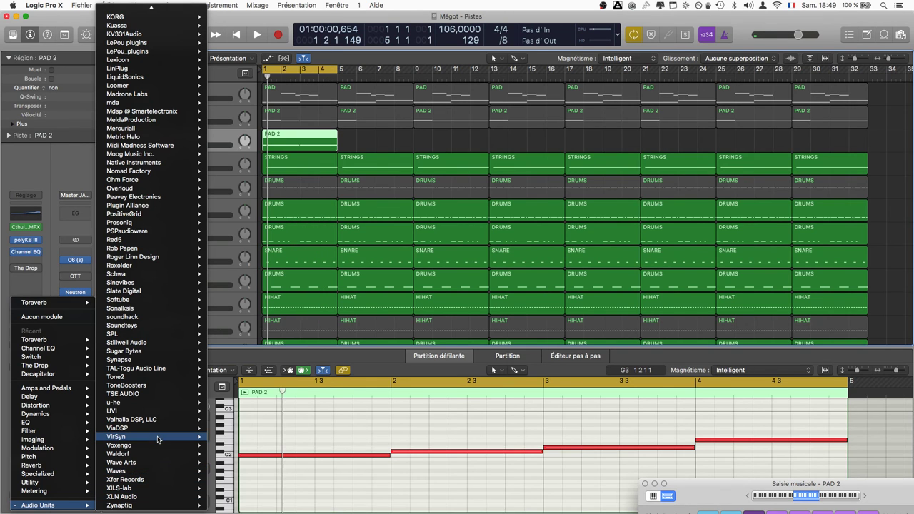
{"action": "mouse_move", "coordinate": [150, 412]}
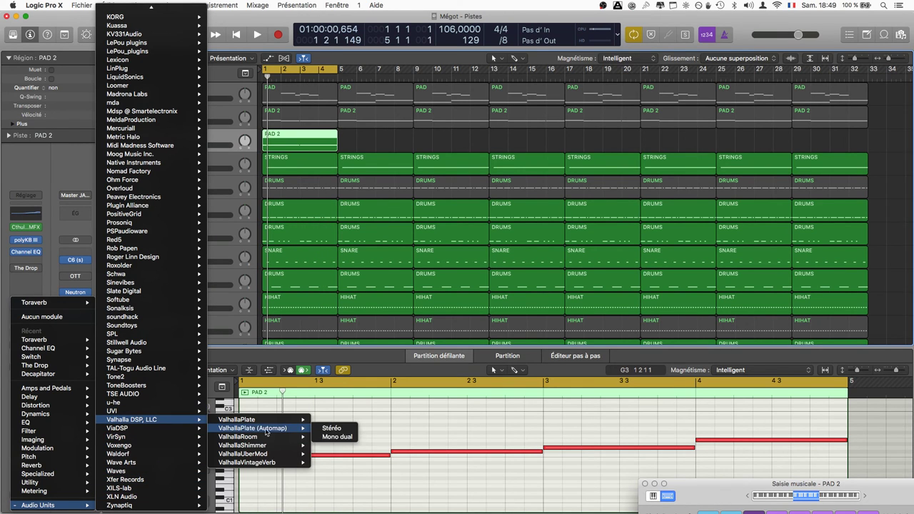
{"action": "mouse_move", "coordinate": [261, 456]}
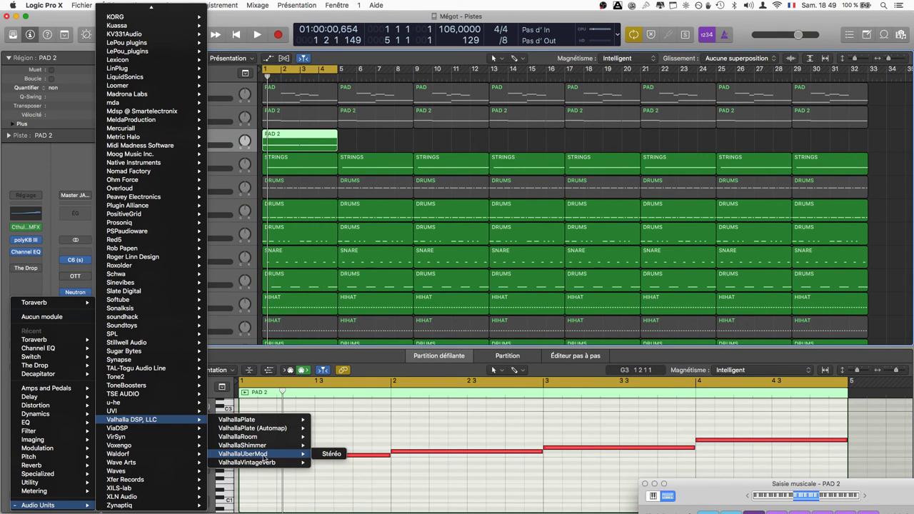
{"action": "left_click", "coordinate": [330, 454]}
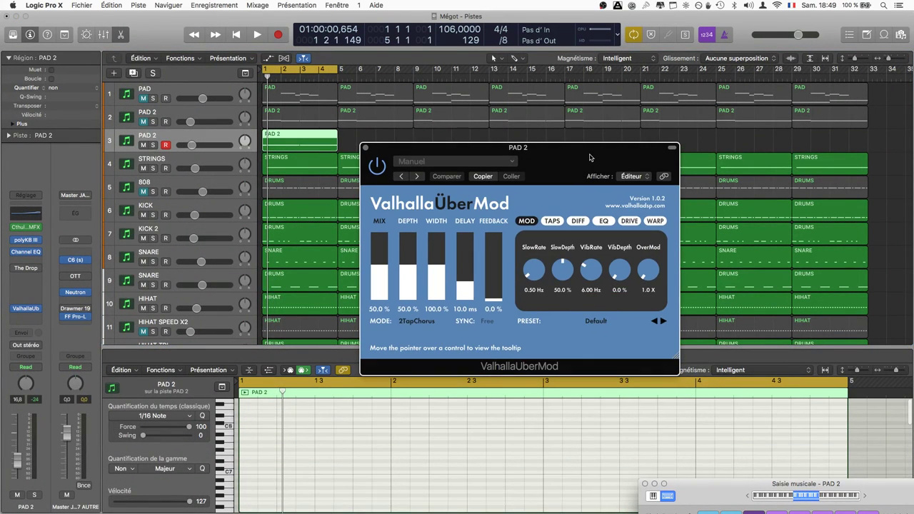
Load ValhallaUberMod's TapeVerb reverb preset on PAD 2, audition it with the beat and close the plug-in window.
{"action": "key", "text": "space"}
{"action": "key", "text": "space"}
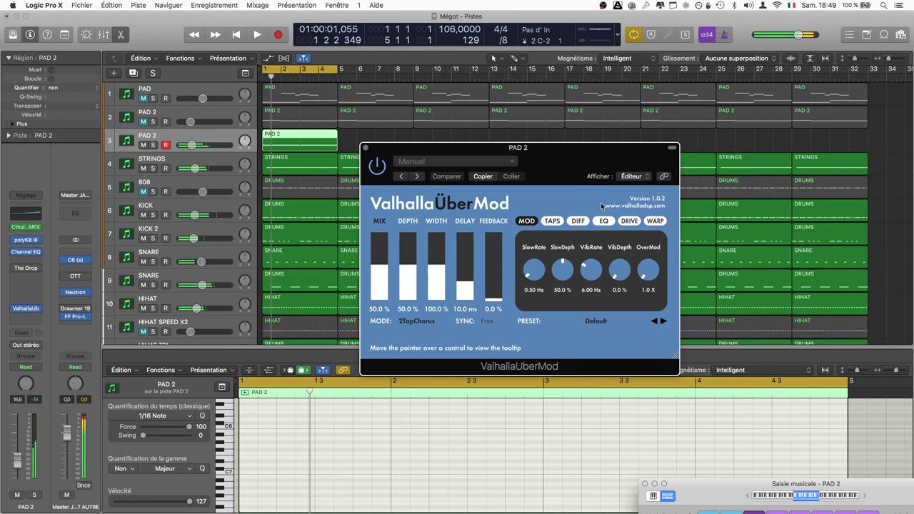
{"action": "left_click", "coordinate": [618, 318]}
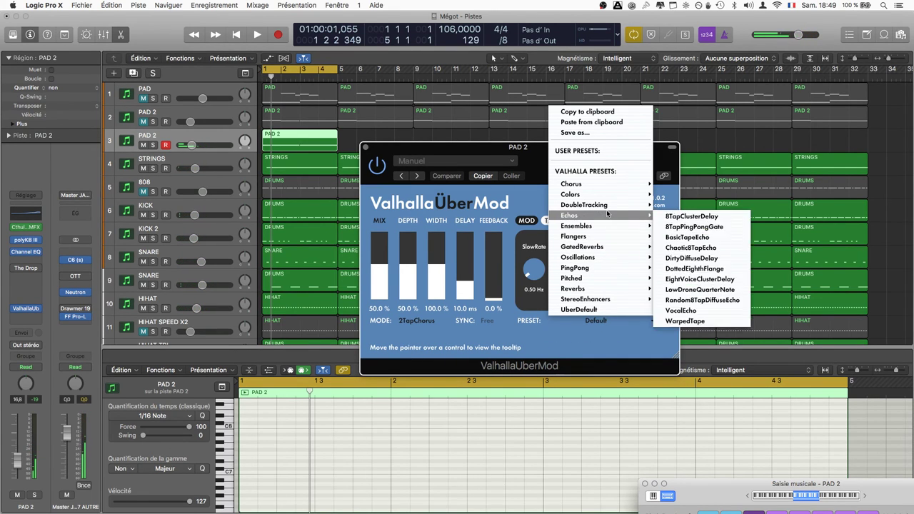
{"action": "mouse_move", "coordinate": [602, 290]}
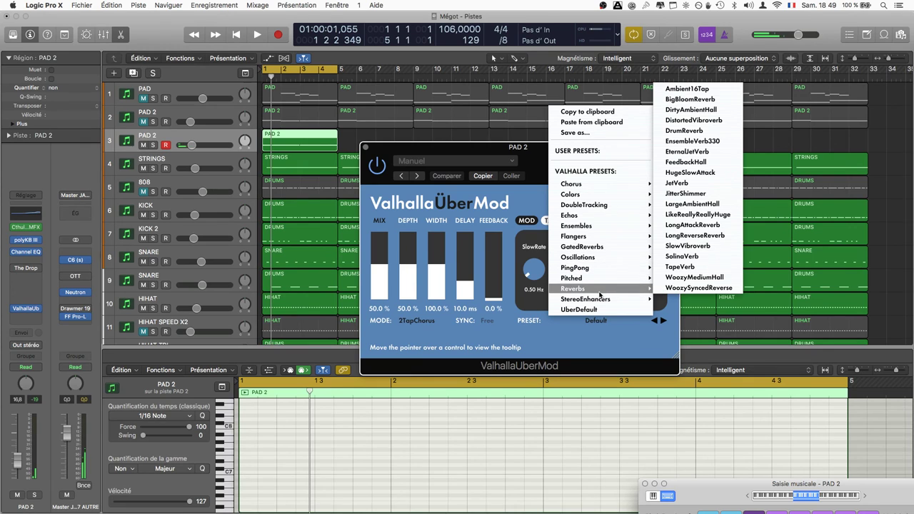
{"action": "left_click", "coordinate": [686, 267]}
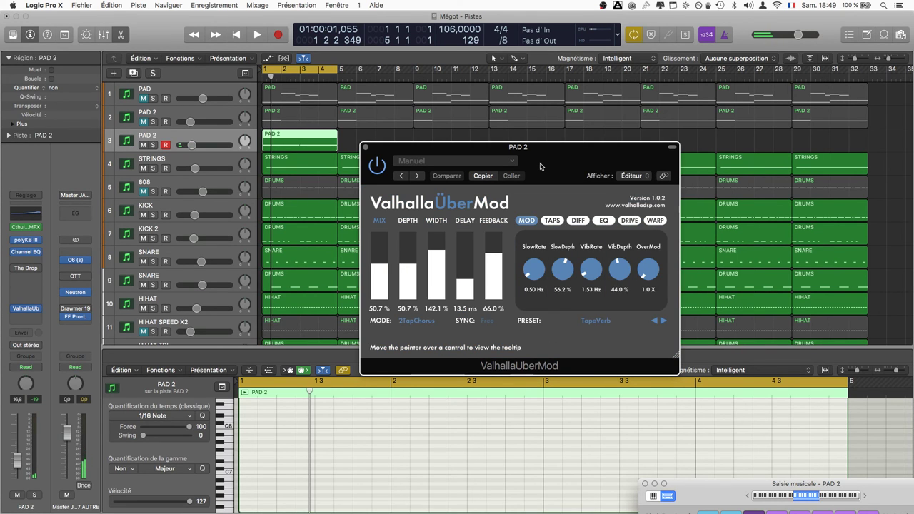
{"action": "key", "text": "space"}
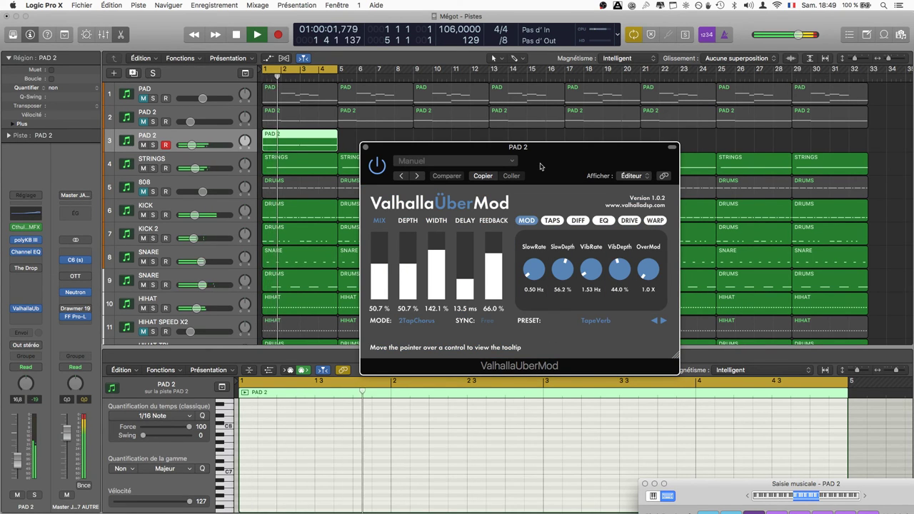
{"action": "left_click", "coordinate": [365, 149]}
{"action": "left_click", "coordinate": [370, 144]}
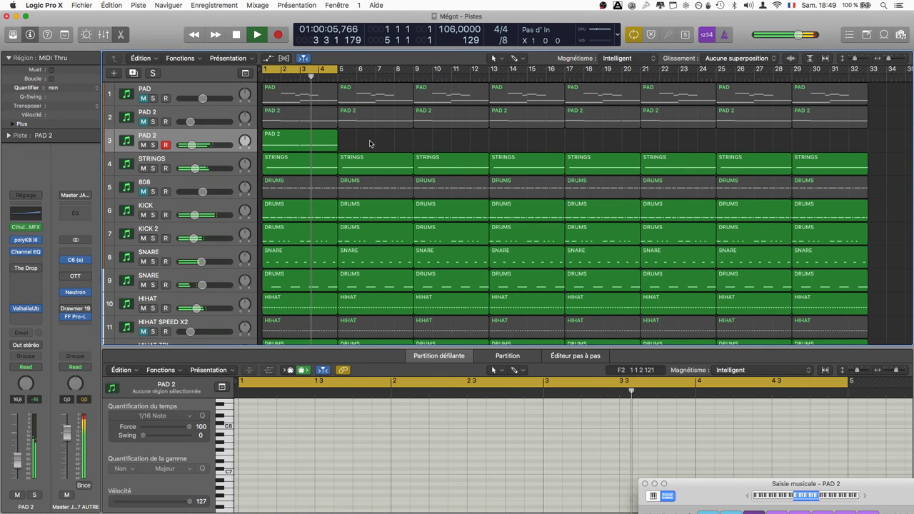
{"action": "key", "text": "space"}
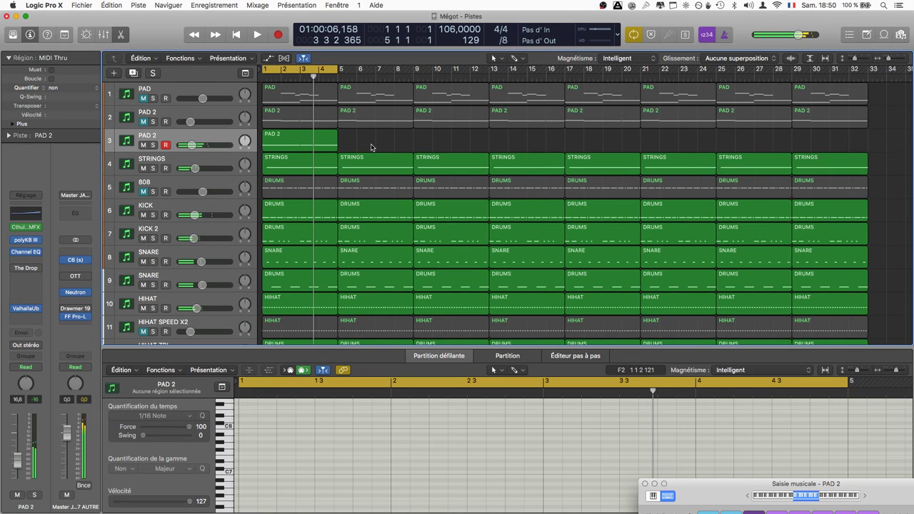
Play the loop from the start and lower the volume of the four-bar PAD 2 track to -20.0 dB.
{"action": "left_click", "coordinate": [203, 137]}
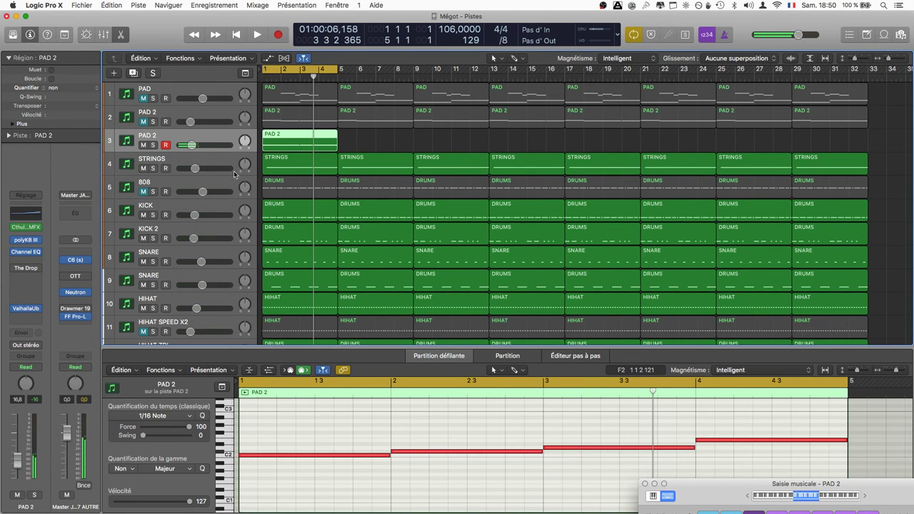
{"action": "left_click", "coordinate": [349, 142]}
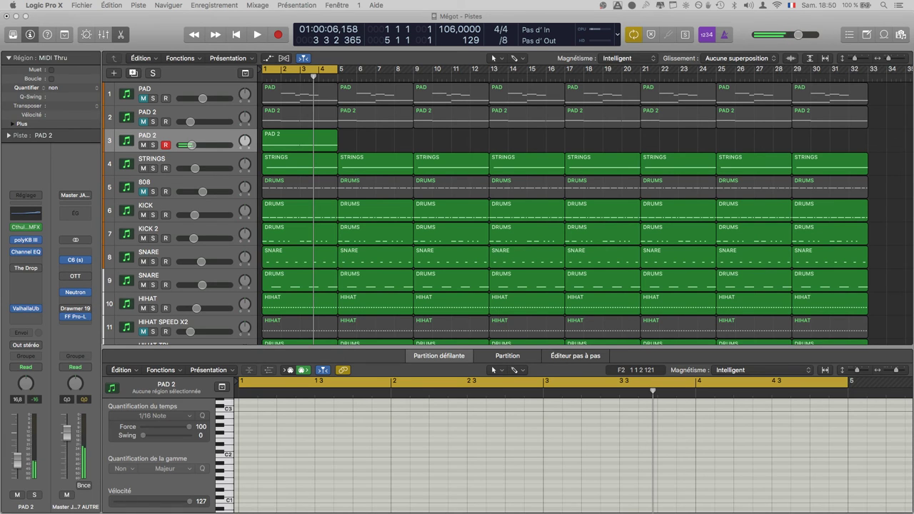
{"action": "key", "text": "super+k"}
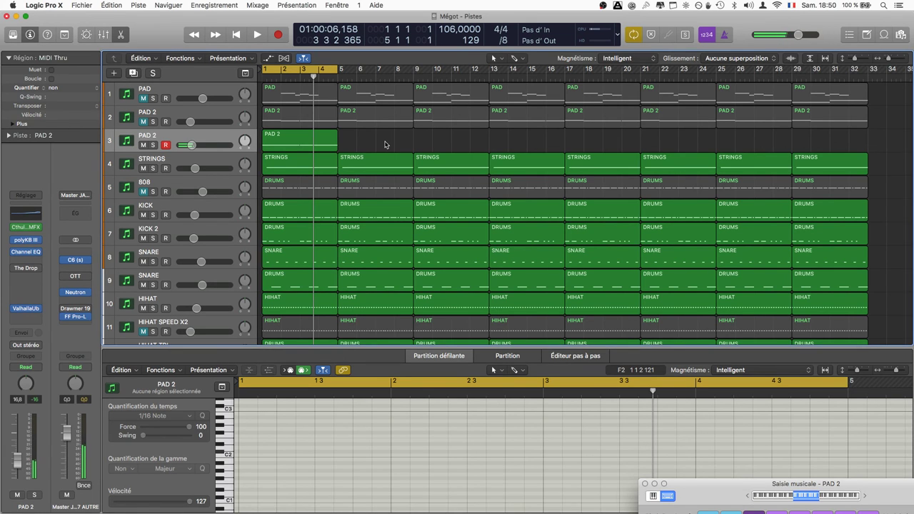
{"action": "key", "text": "Return"}
{"action": "key", "text": "space"}
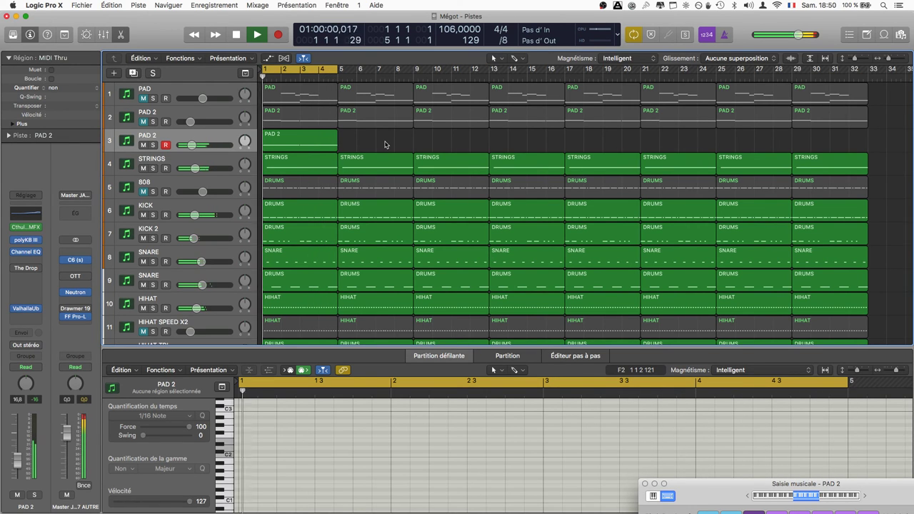
{"action": "left_click_drag", "start_coordinate": [192, 145], "coordinate": [189, 146]}
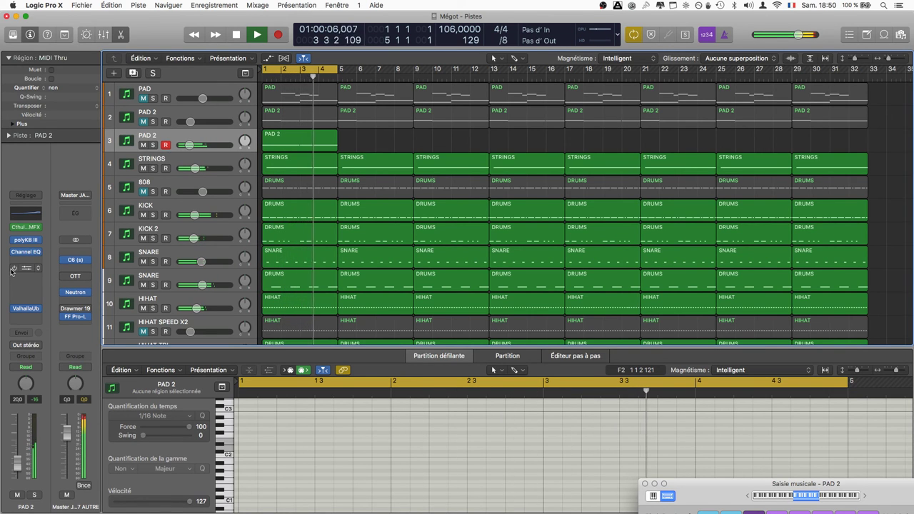
Enable The Drop on PAD 2, dismiss the synchronisation alerts and replay the loop from the start.
{"action": "mouse_move", "coordinate": [12, 269]}
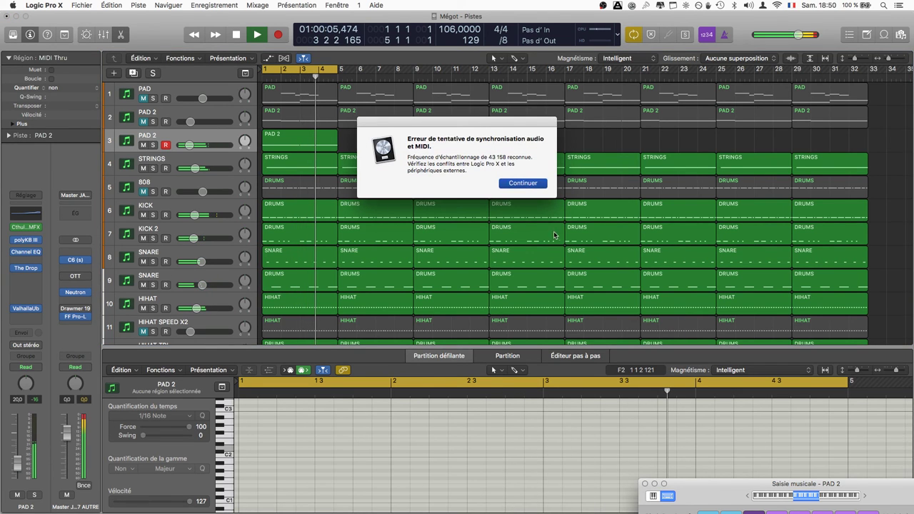
{"action": "left_click", "coordinate": [530, 186]}
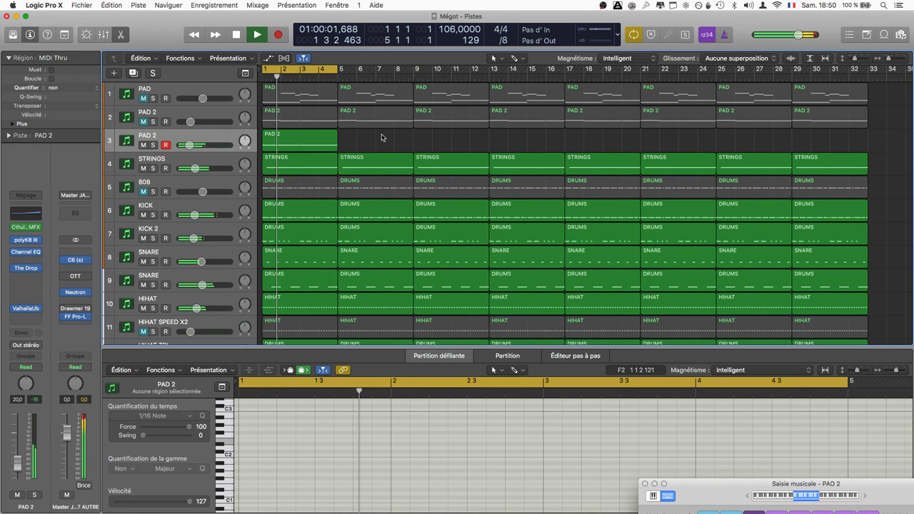
{"action": "left_click", "coordinate": [523, 183]}
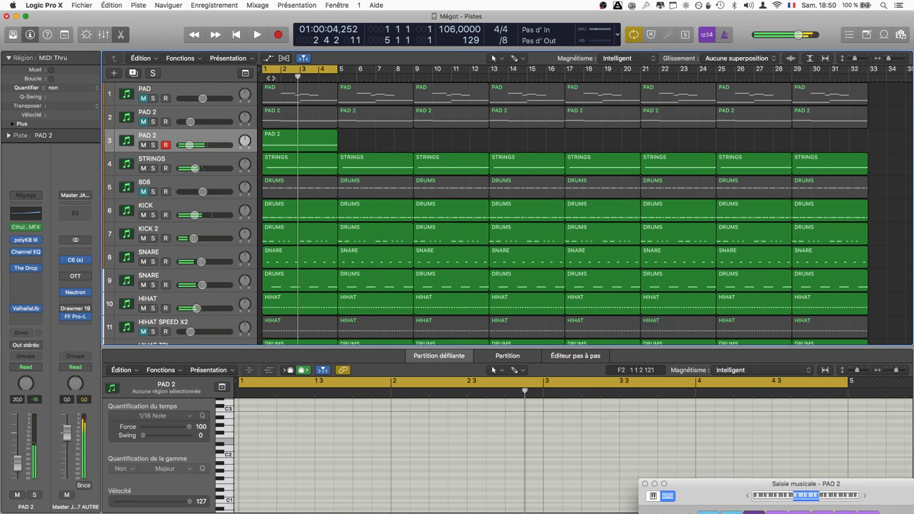
{"action": "key", "text": "Return"}
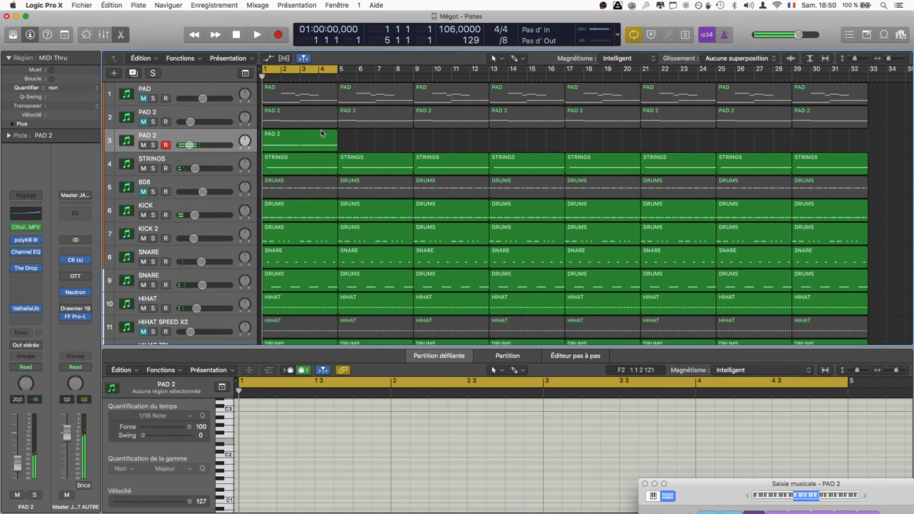
{"action": "key", "text": "space"}
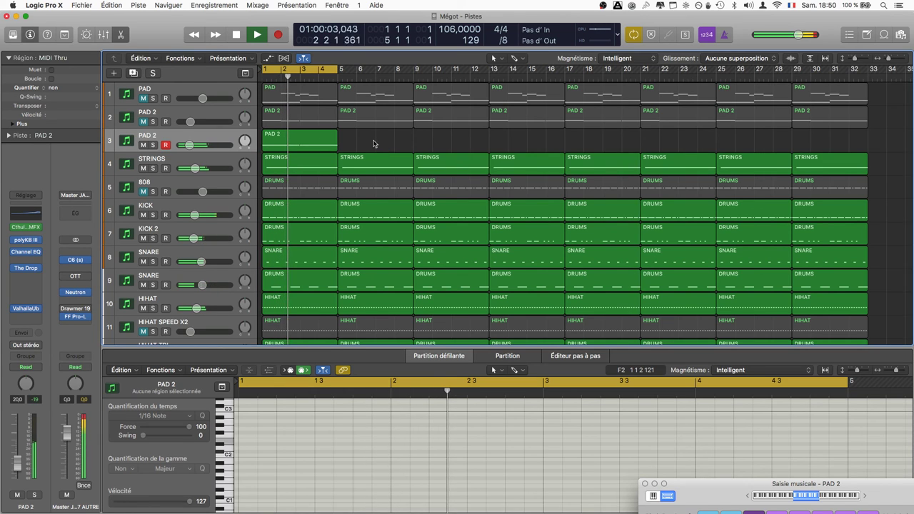
{"action": "key", "text": "space"}
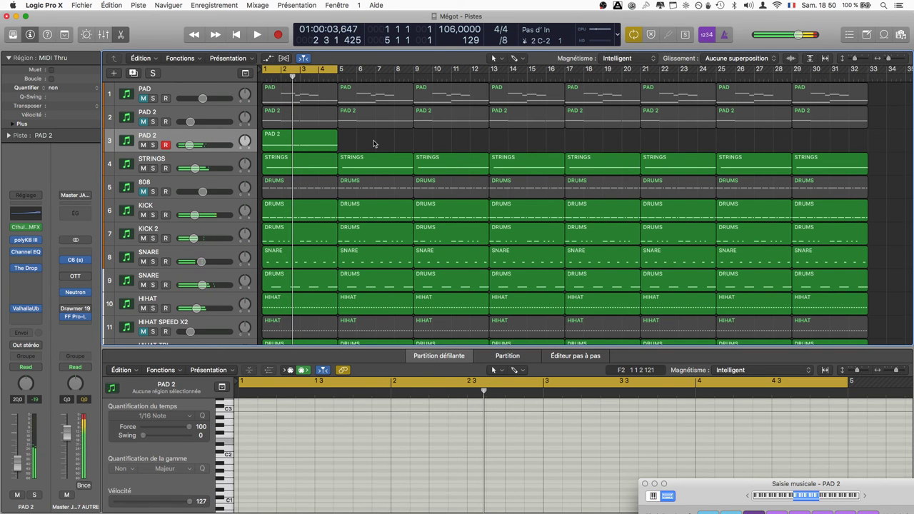
Unmute the PAD track and the PAD 2 track on track 2 and play the loop from the start.
{"action": "left_click", "coordinate": [146, 90]}
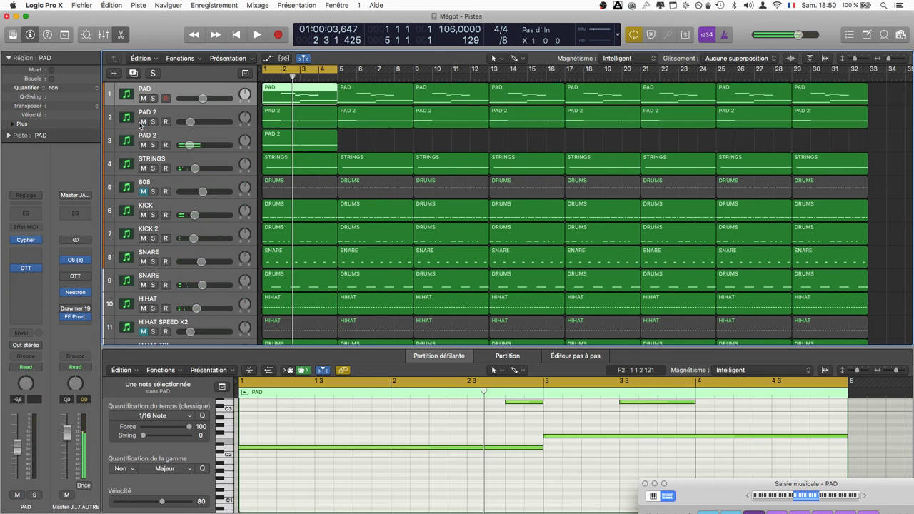
{"action": "key", "text": "Return"}
{"action": "key", "text": "space"}
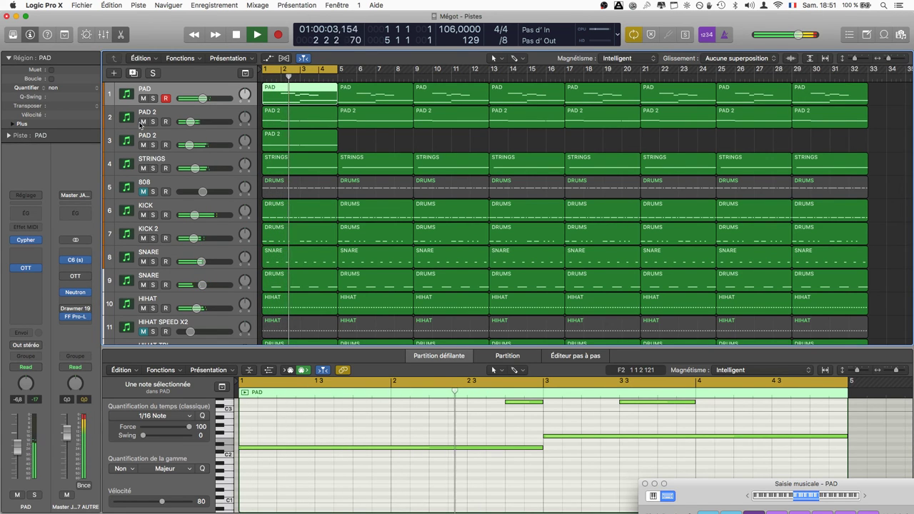
{"action": "left_click", "coordinate": [379, 138]}
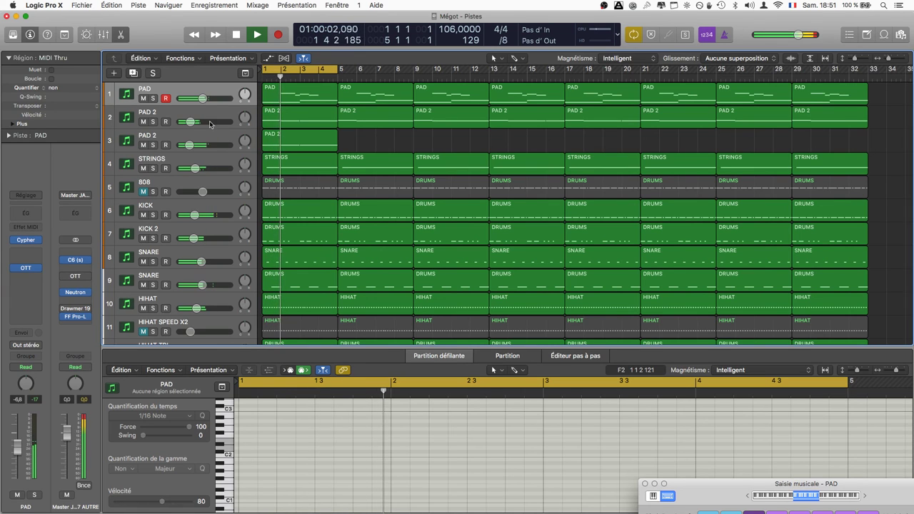
Mute STRINGS and the PAD 2 on track 2, comparing the loop with track 3's PAD 2 muted and unmuted.
{"action": "left_click", "coordinate": [143, 169]}
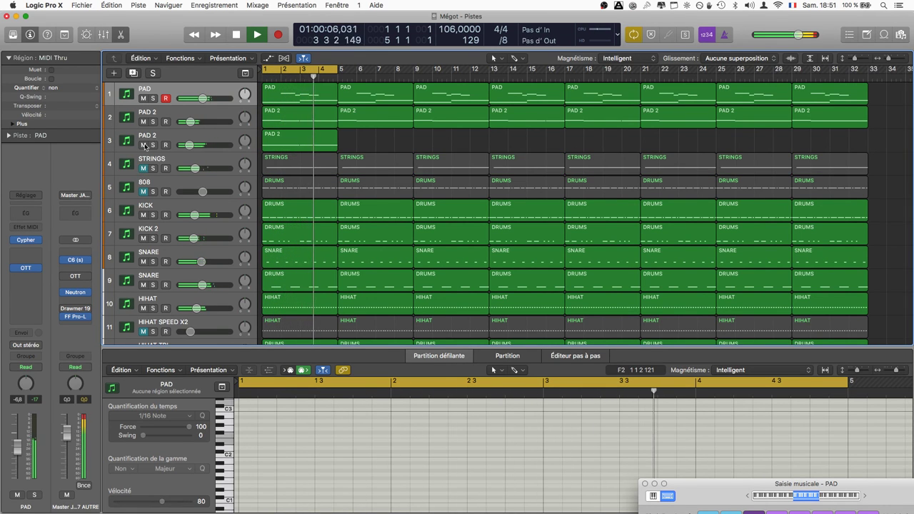
{"action": "left_click", "coordinate": [143, 145]}
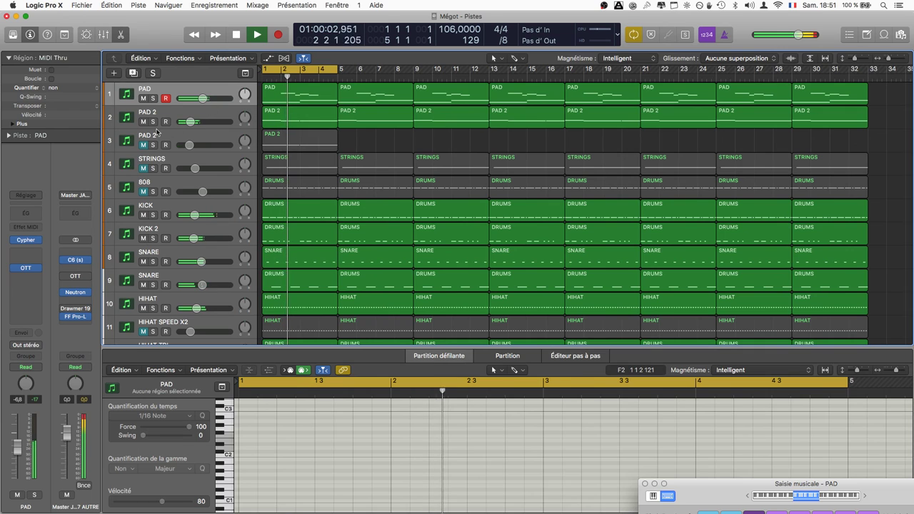
{"action": "left_click", "coordinate": [197, 93]}
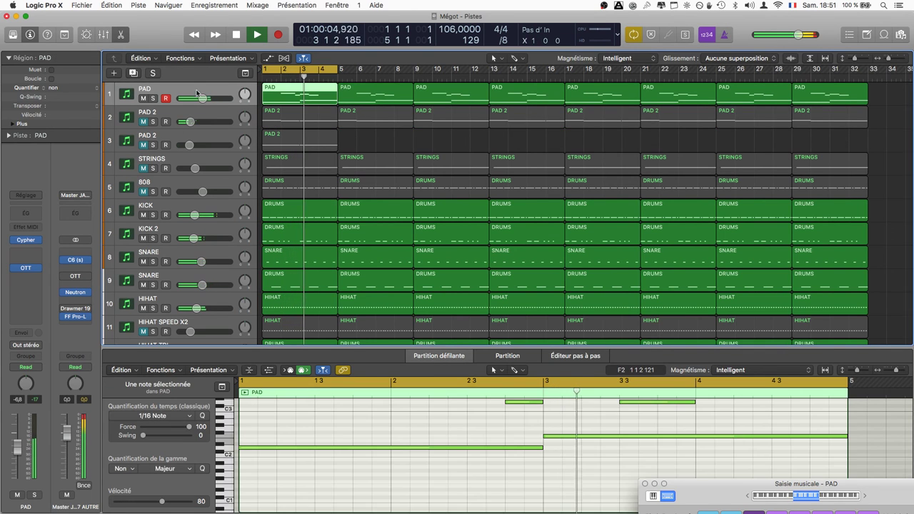
{"action": "left_click", "coordinate": [369, 130]}
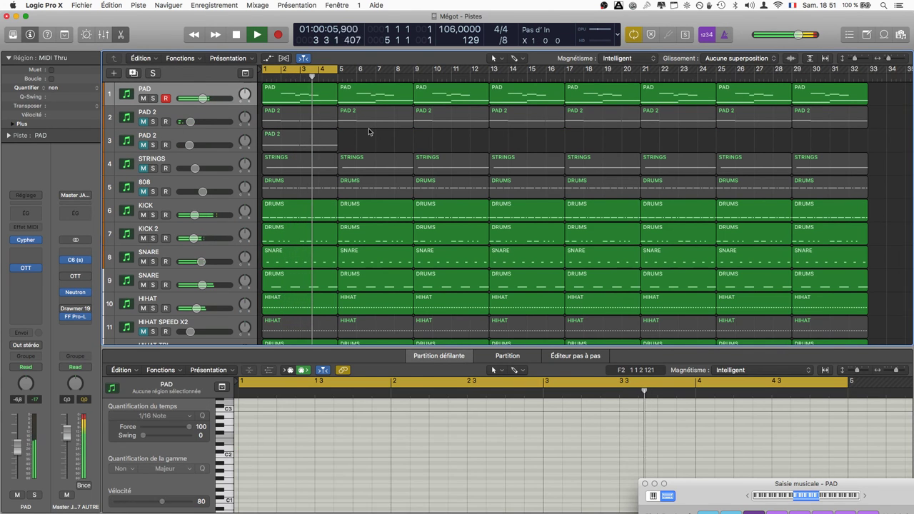
{"action": "left_click", "coordinate": [143, 145]}
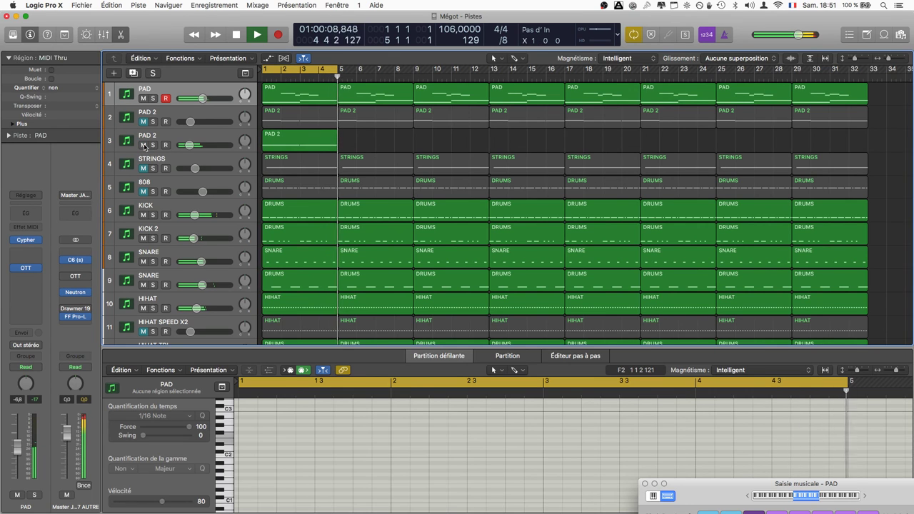
Lower the volume of PAD 2 on track 3 slightly, hide the piano roll editor and play the loop.
{"action": "left_click", "coordinate": [189, 145]}
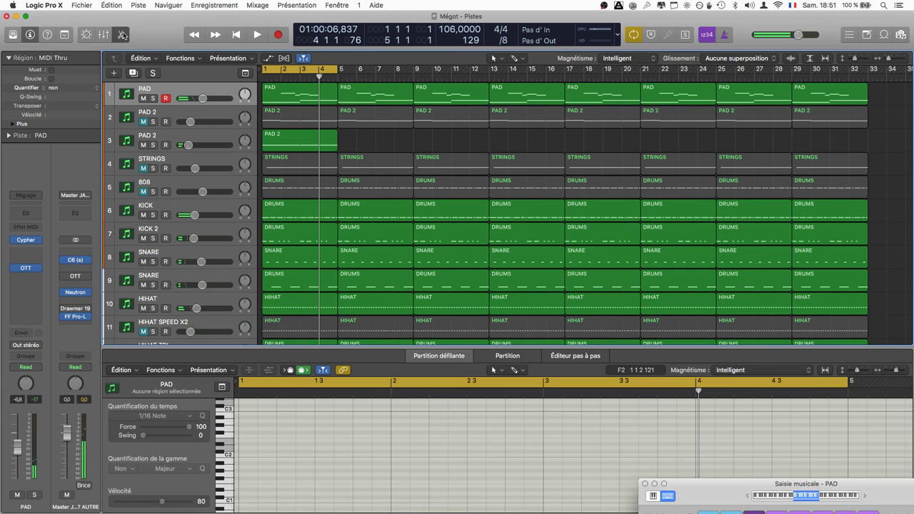
{"action": "left_click", "coordinate": [122, 34]}
{"action": "key", "text": "space"}
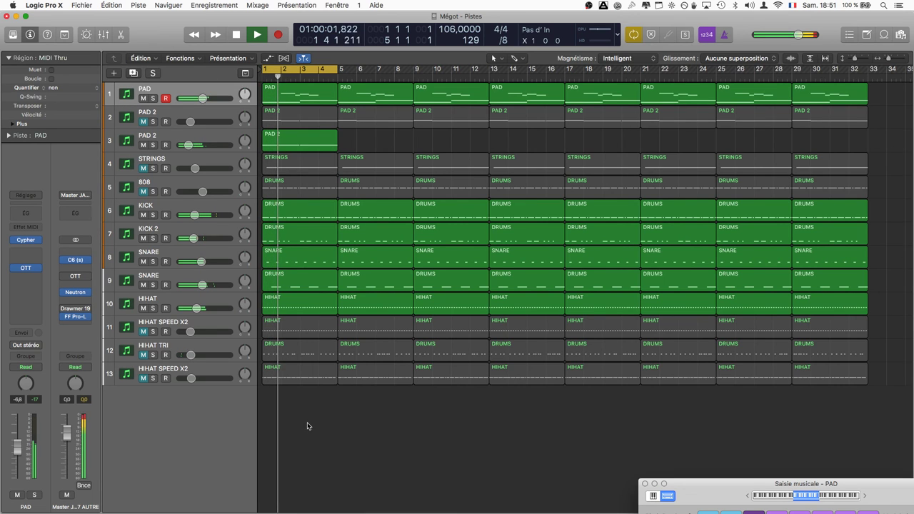
Mute both SNARE tracks, HIHAT, KICK and KICK 2, and replay the loop with only PAD and track 3's PAD 2.
{"action": "left_click", "coordinate": [144, 284]}
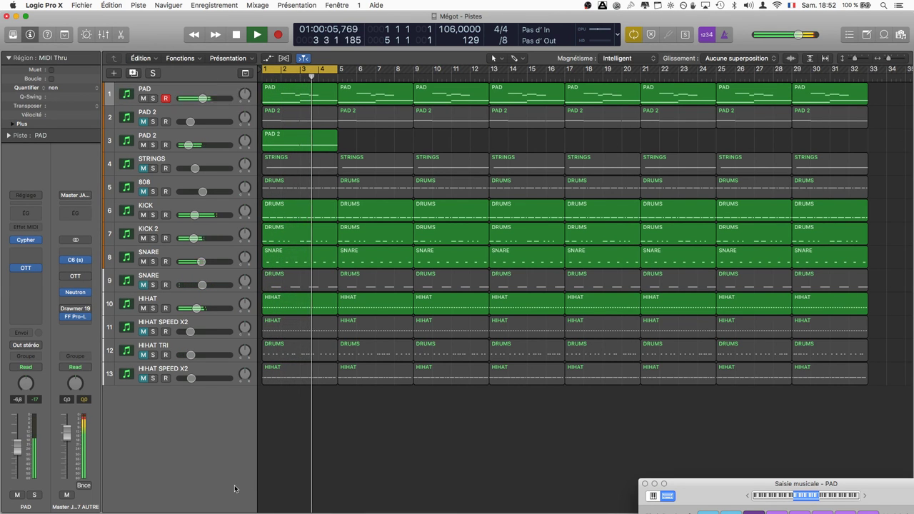
{"action": "key", "text": "space"}
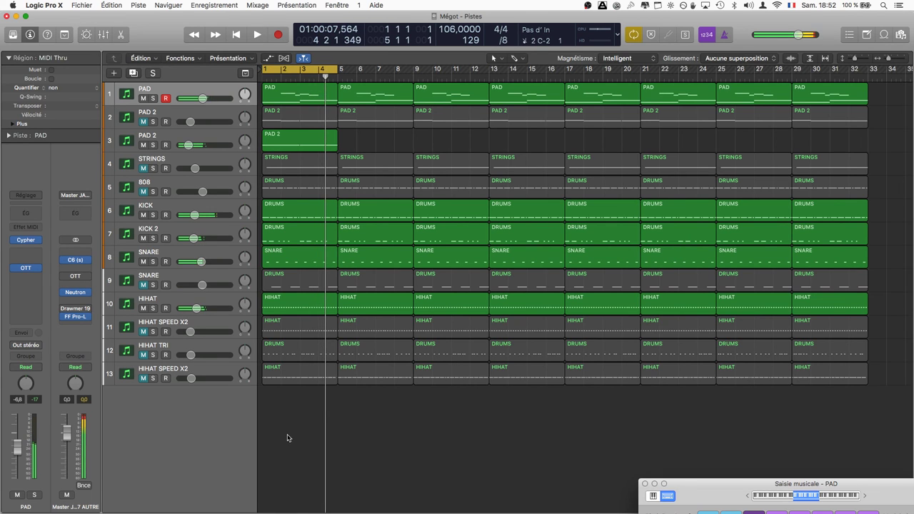
{"action": "left_click", "coordinate": [143, 261]}
{"action": "left_click", "coordinate": [143, 308]}
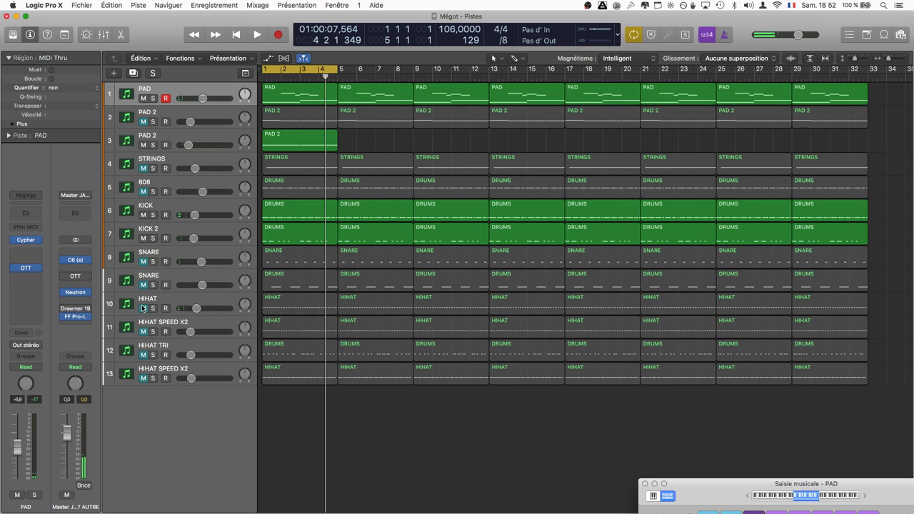
{"action": "left_click", "coordinate": [144, 215]}
{"action": "left_click", "coordinate": [143, 238]}
{"action": "key", "text": "space"}
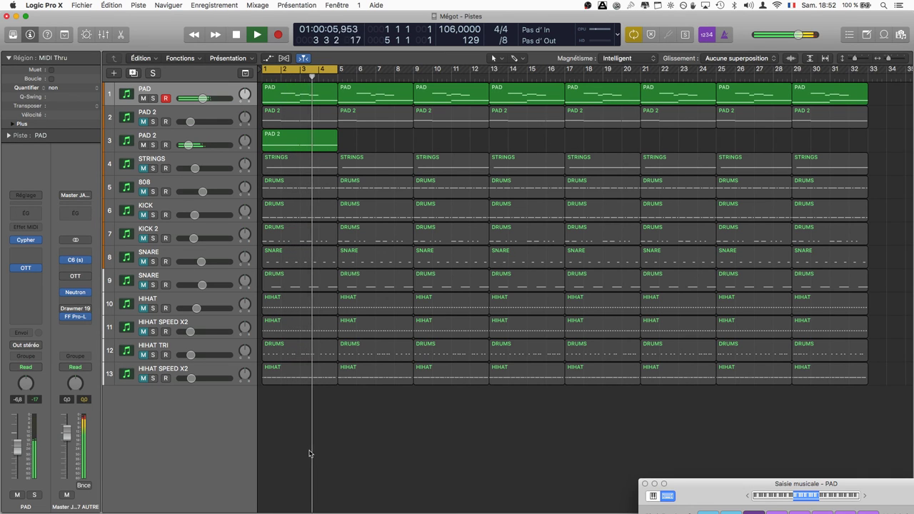
Open the polyKB III synth on track 3's PAD 2, reposition its window and show the Voice XY page.
{"action": "left_click", "coordinate": [187, 92]}
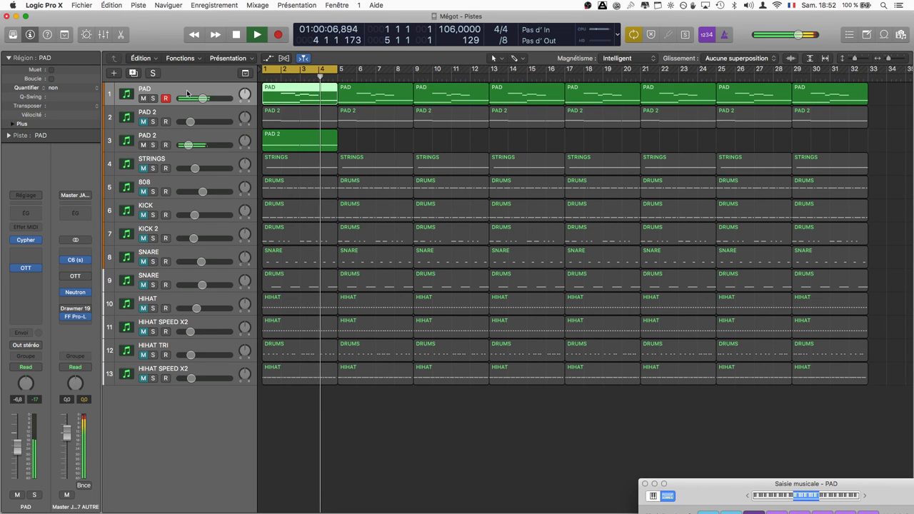
{"action": "left_click", "coordinate": [164, 138]}
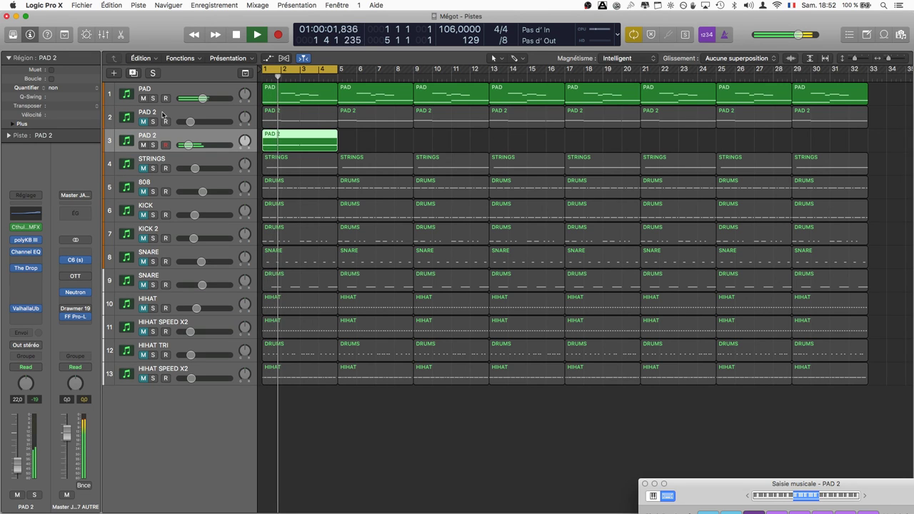
{"action": "left_click", "coordinate": [29, 243]}
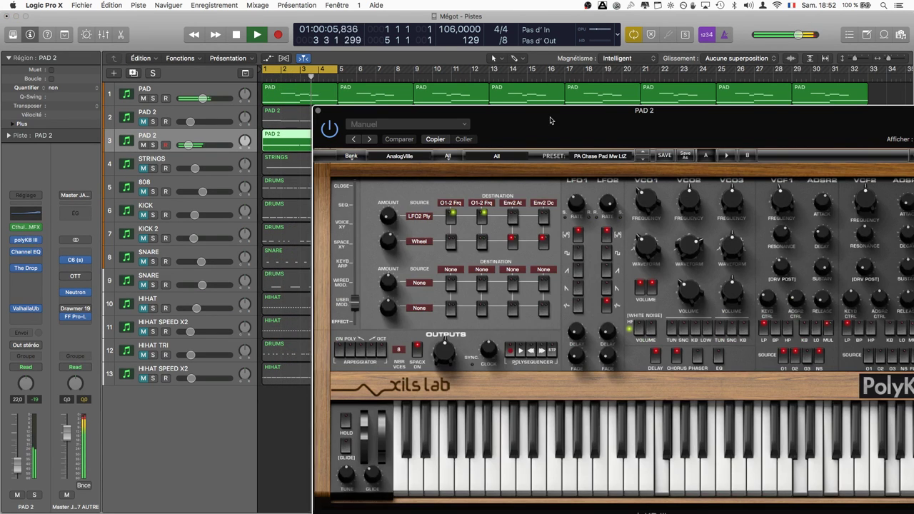
{"action": "mouse_move", "coordinate": [550, 121]}
{"action": "left_mouse_down"}
{"action": "mouse_move", "coordinate": [360, 72]}
{"action": "mouse_move", "coordinate": [329, 41]}
{"action": "left_mouse_up"}
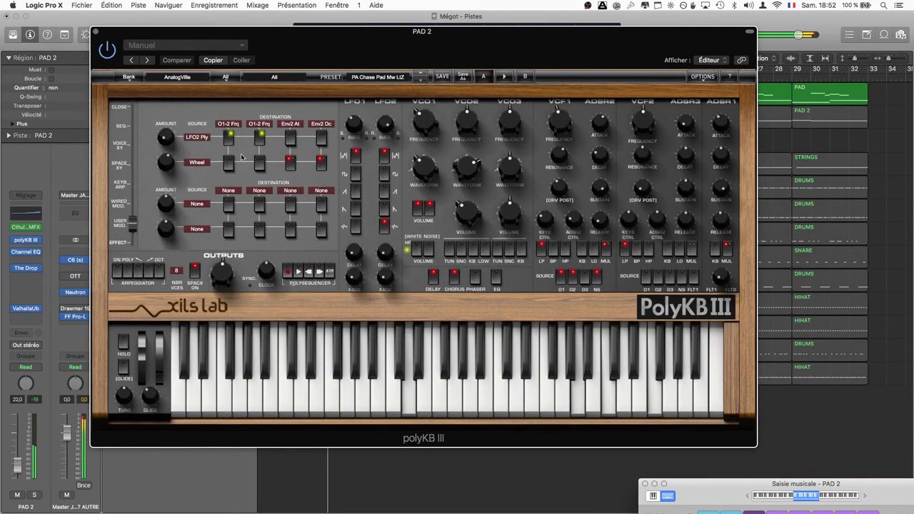
{"action": "left_click", "coordinate": [121, 126]}
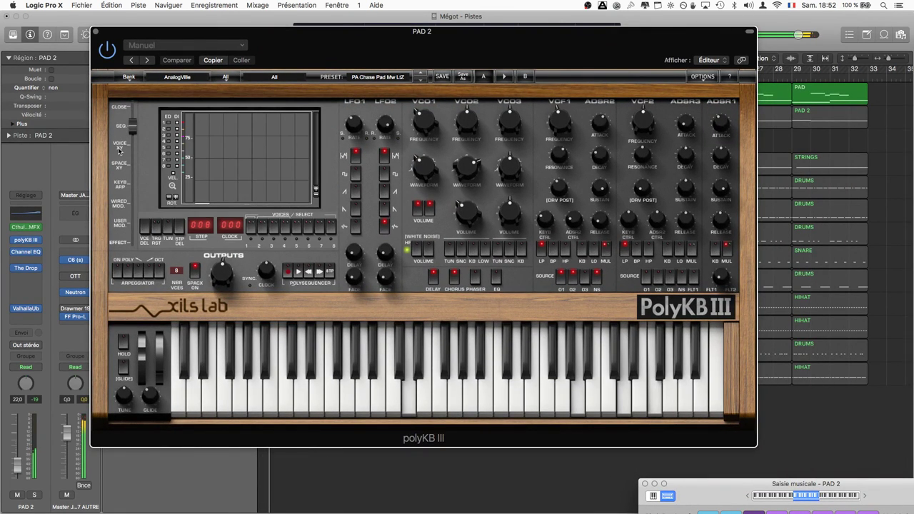
{"action": "left_click", "coordinate": [130, 152]}
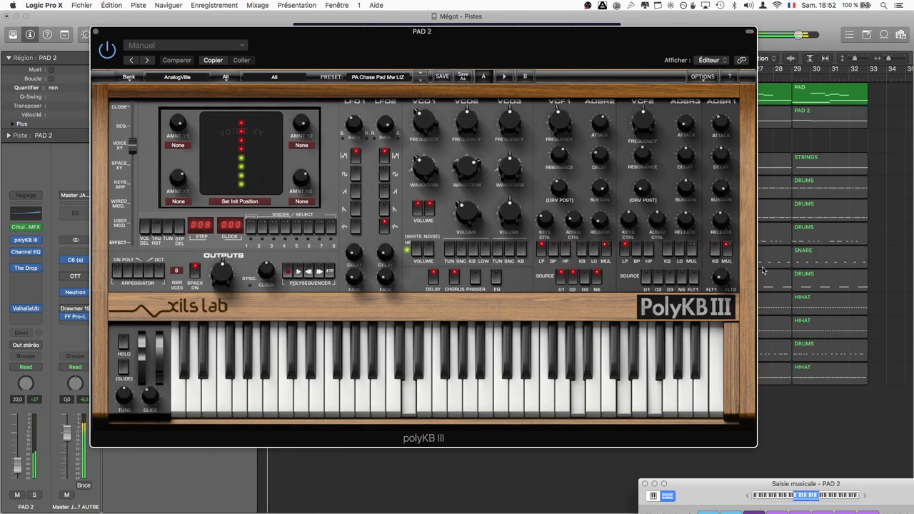
Adjust the Y2 amount on polyKB III's Voice XY page while the loop plays.
{"action": "mouse_move", "coordinate": [642, 131]}
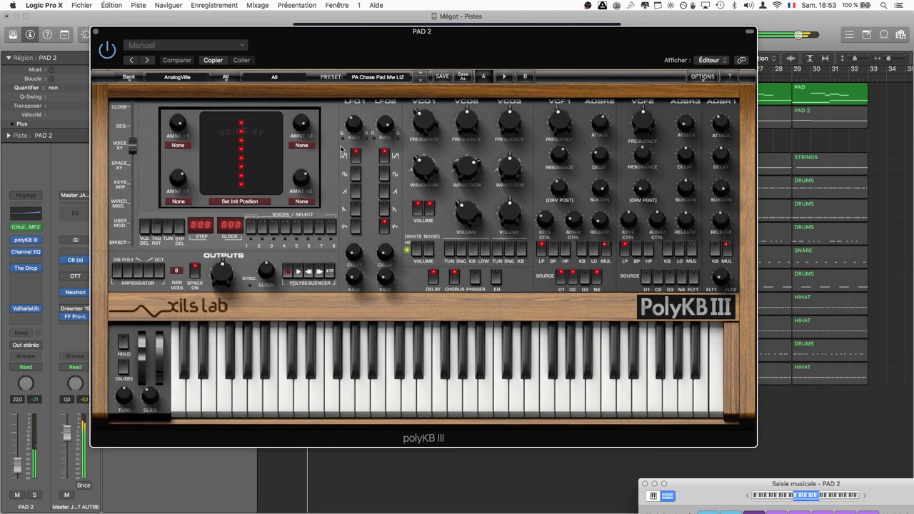
{"action": "mouse_move", "coordinate": [302, 126]}
{"action": "left_click_drag", "start_coordinate": [303, 126], "coordinate": [293, 194]}
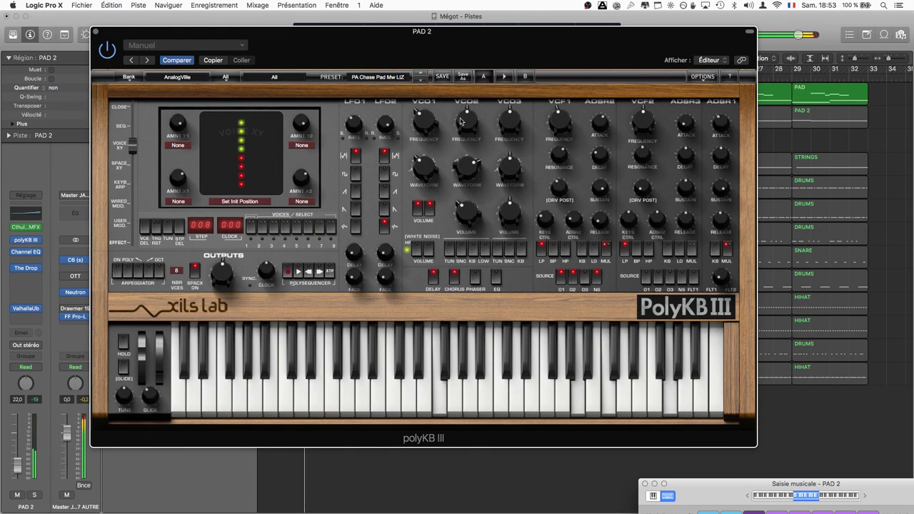
Sweep polyKB III's VCF1 filter frequency while the loop plays, and dismiss the audio and MIDI synchronisation alert.
{"action": "mouse_move", "coordinate": [462, 122]}
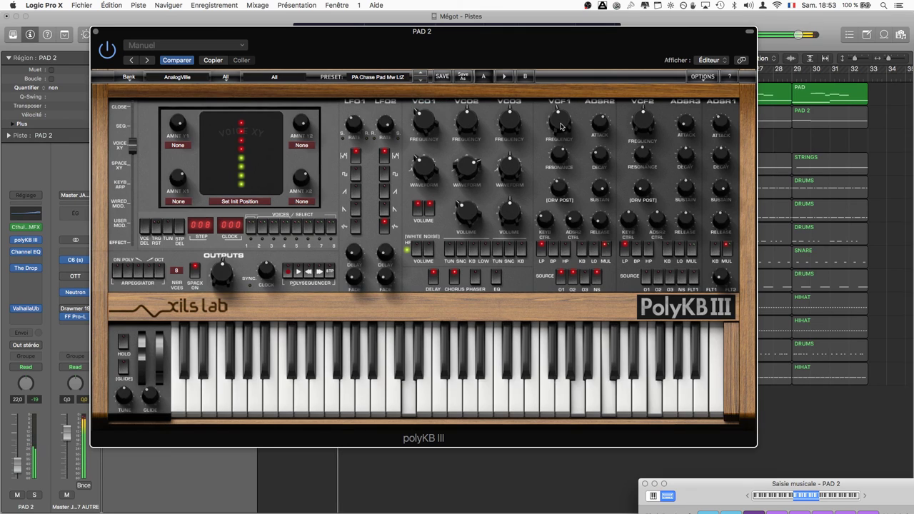
{"action": "mouse_move", "coordinate": [560, 127]}
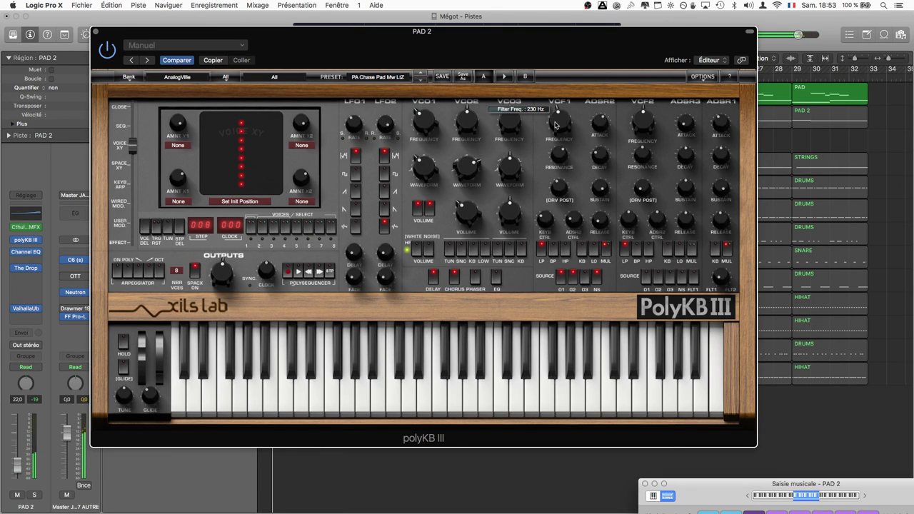
{"action": "left_click_drag", "start_coordinate": [556, 127], "coordinate": [551, 140]}
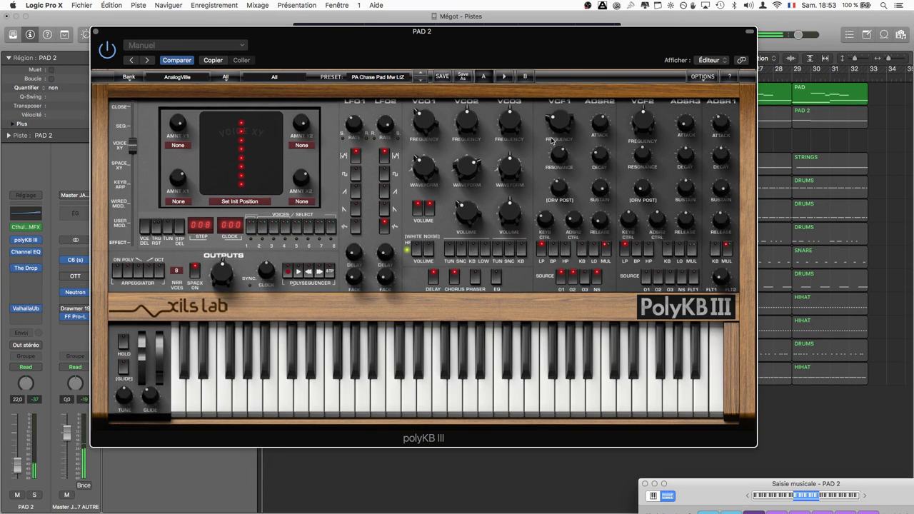
{"action": "mouse_move", "coordinate": [553, 132]}
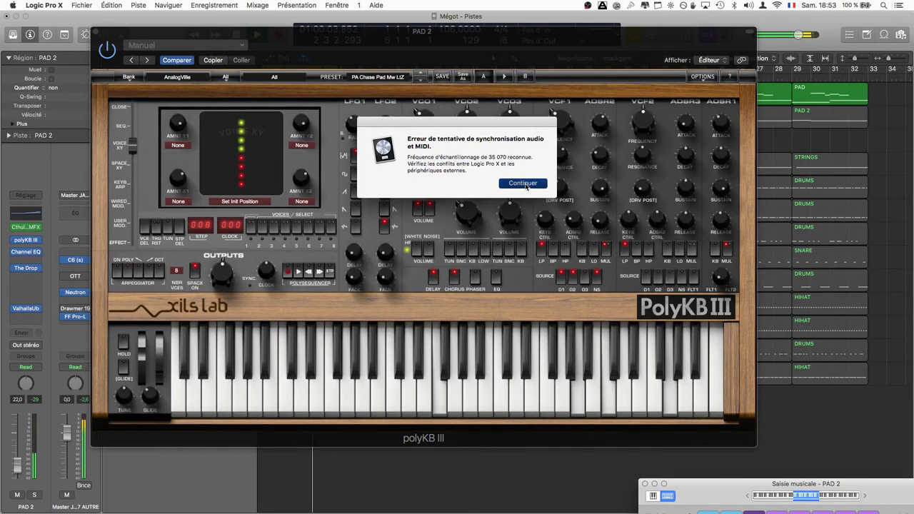
{"action": "left_click", "coordinate": [524, 184]}
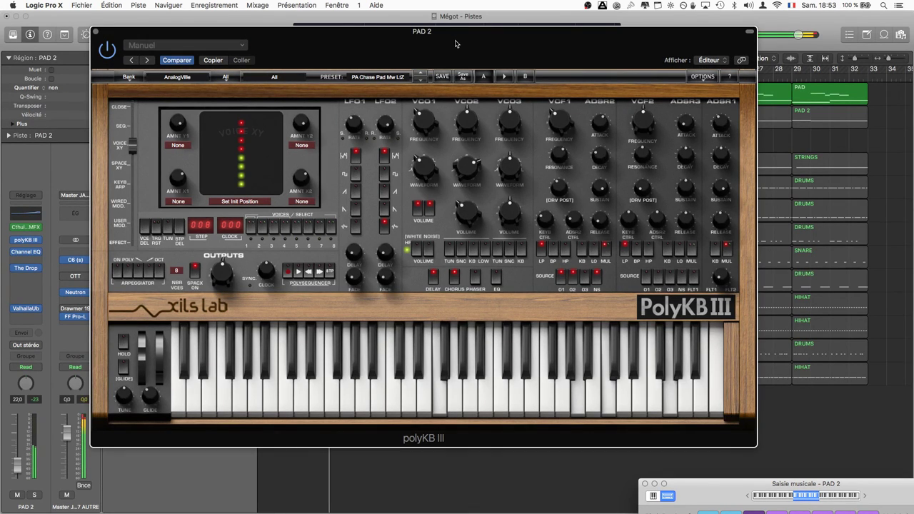